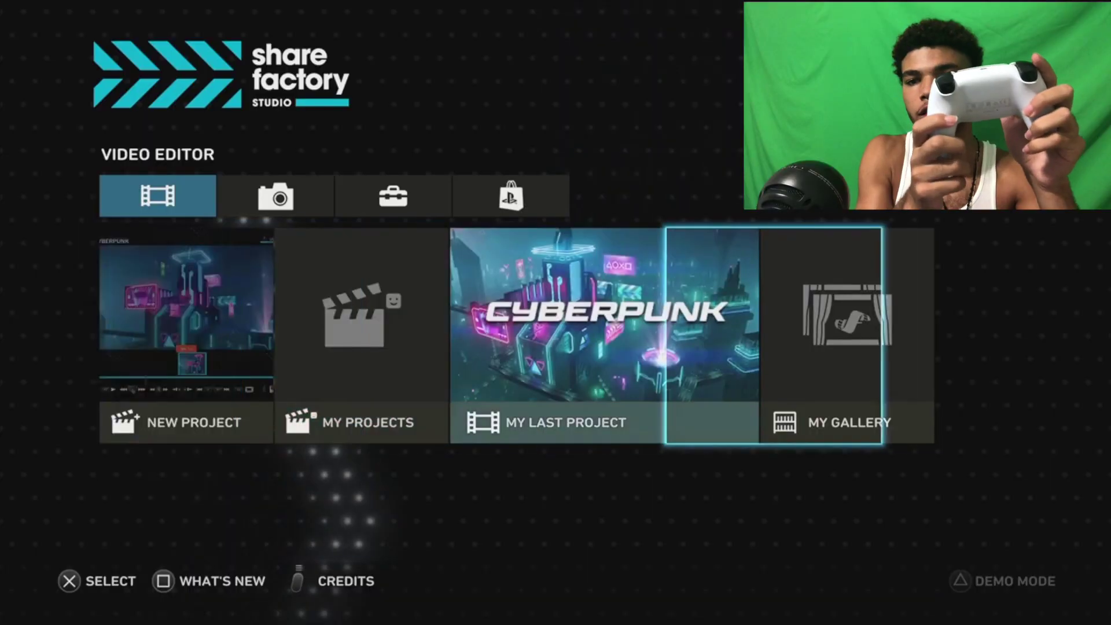
Look over the Video Editor's new project, saved projects, last project and gallery options on the home screen
key("Left")
key("Left")
key("Right")
key("Right")
key("Left")
key("Left")
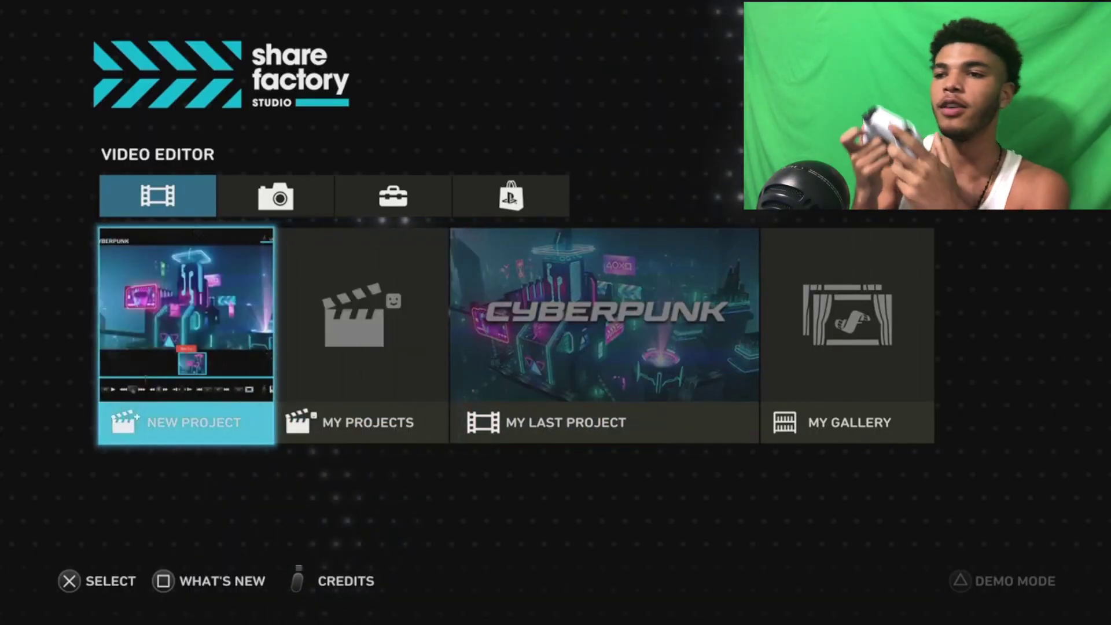
key("Up")
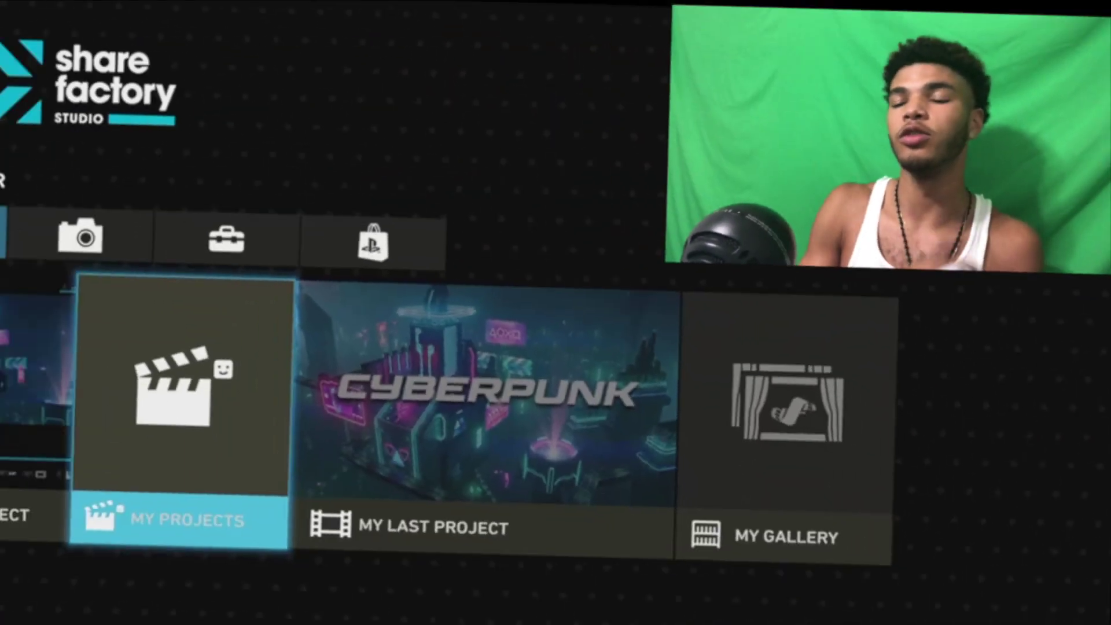
key("Left")
key("Up")
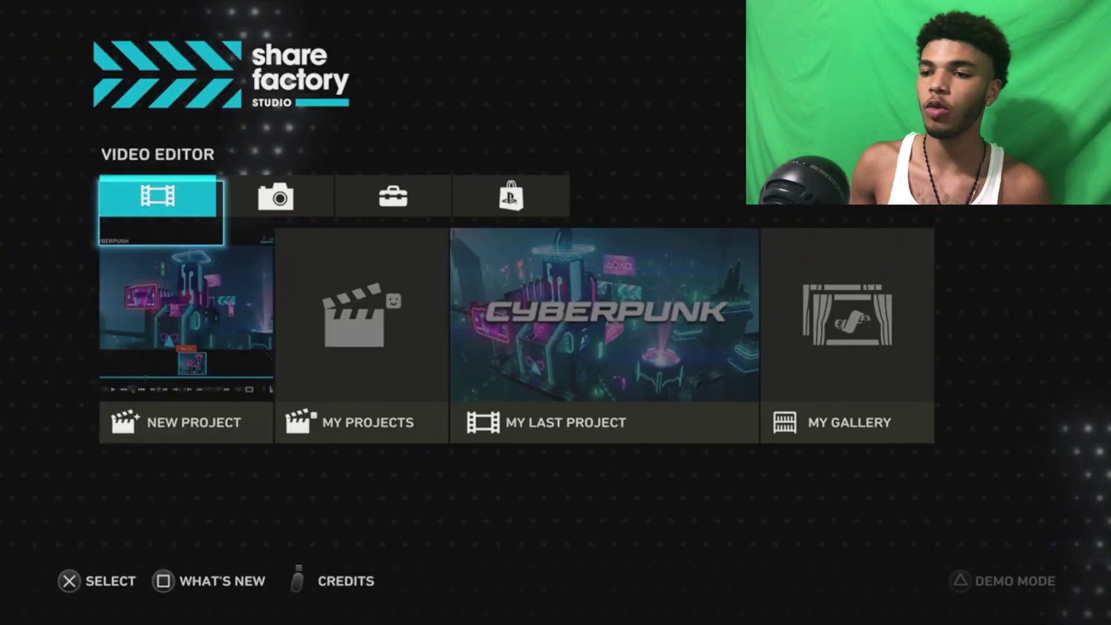
key("Right")
key("Left")
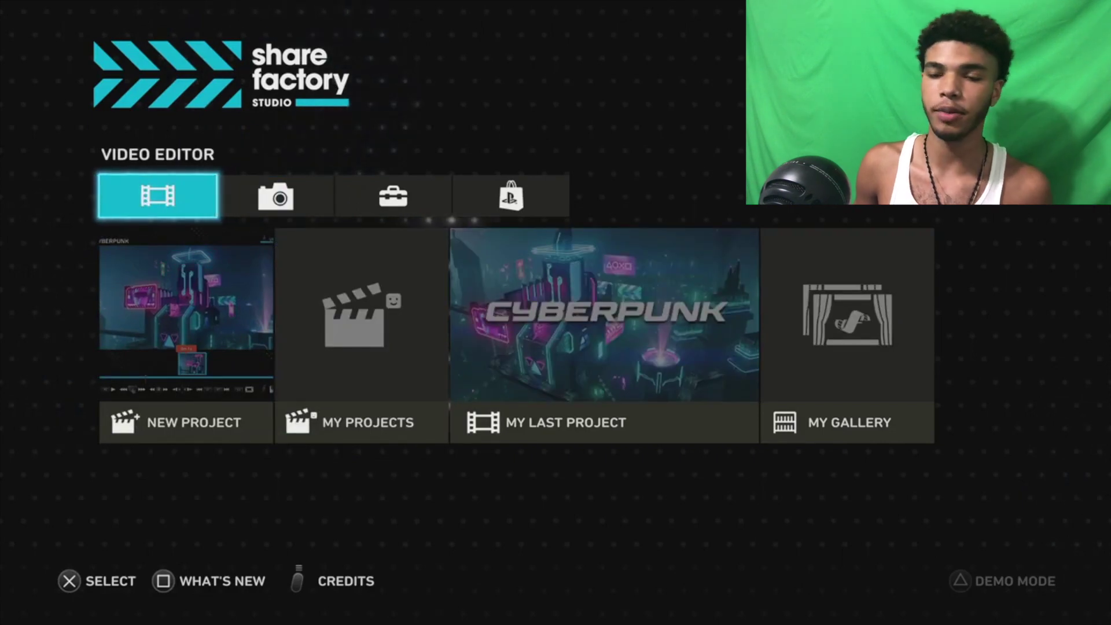
Look over the Photo Editor's new project, saved projects and last project options
key("Right")
key("Down")
key("Right")
key("Right")
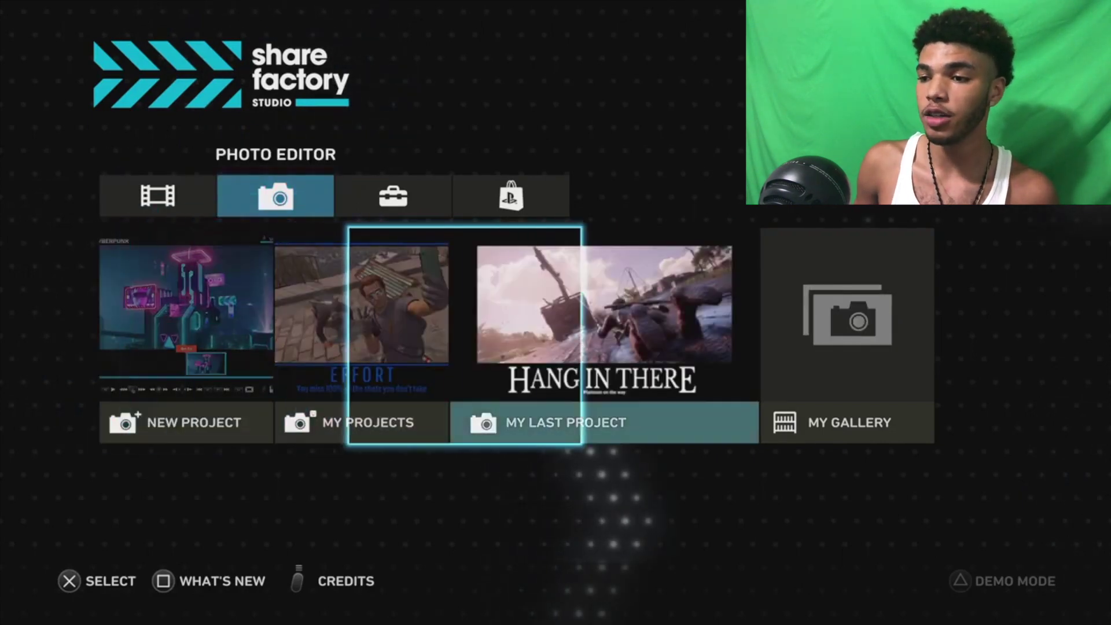
key("Left")
key("Left")
key("Right")
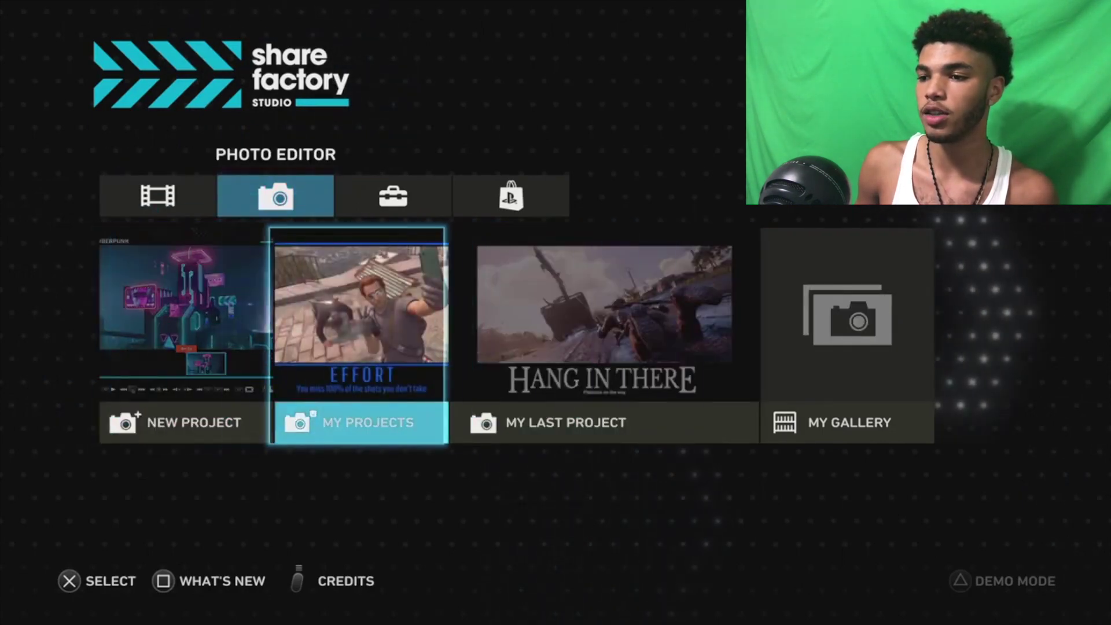
key("Right")
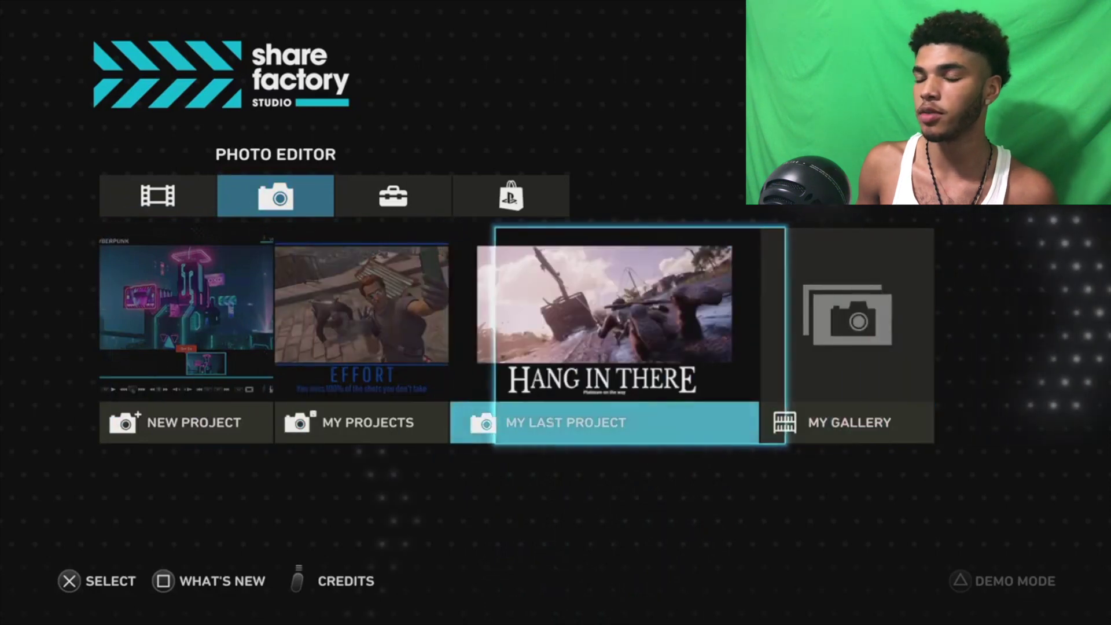
key("Left")
key("Left")
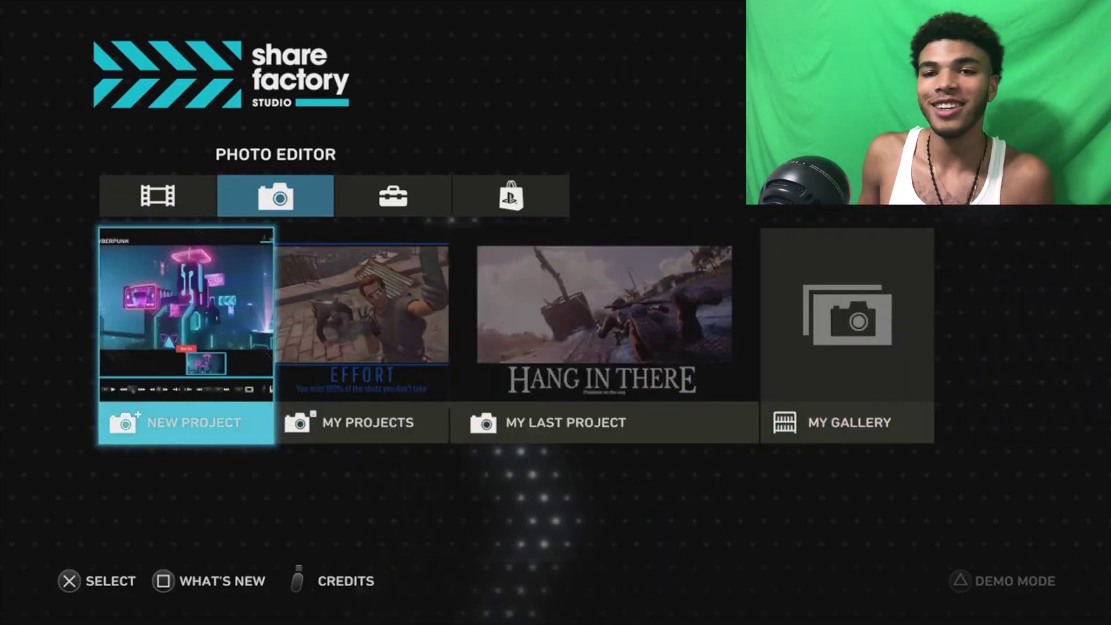
key("Up")
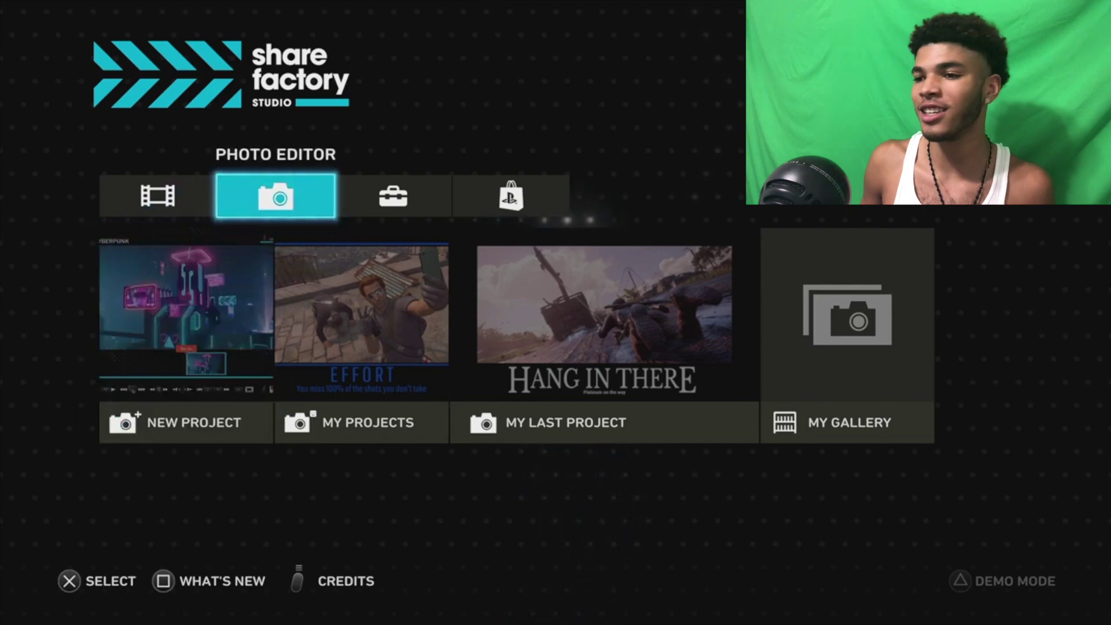
key("Down")
key("Up")
Look through the Toolbox's options for importing music, videos and images
key("Right")
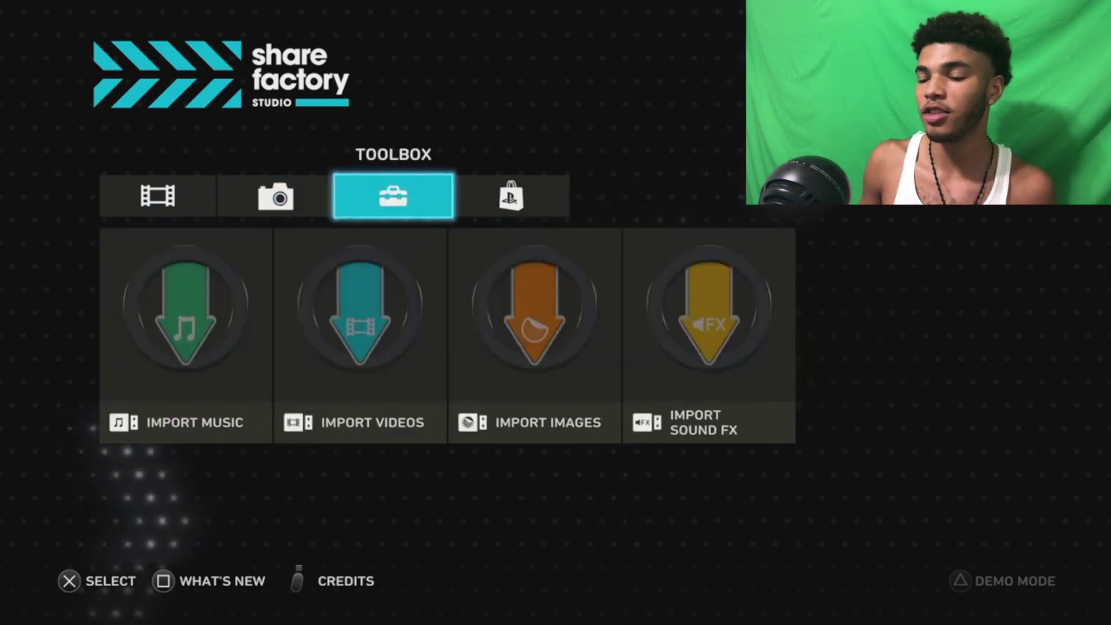
key("Down")
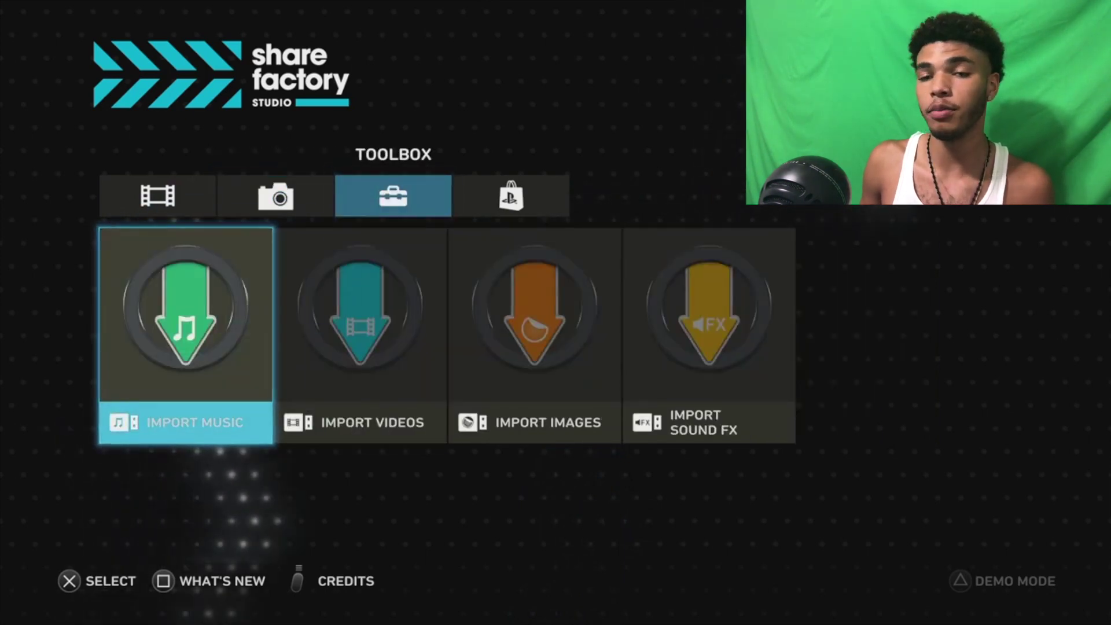
key("Right")
key("Right")
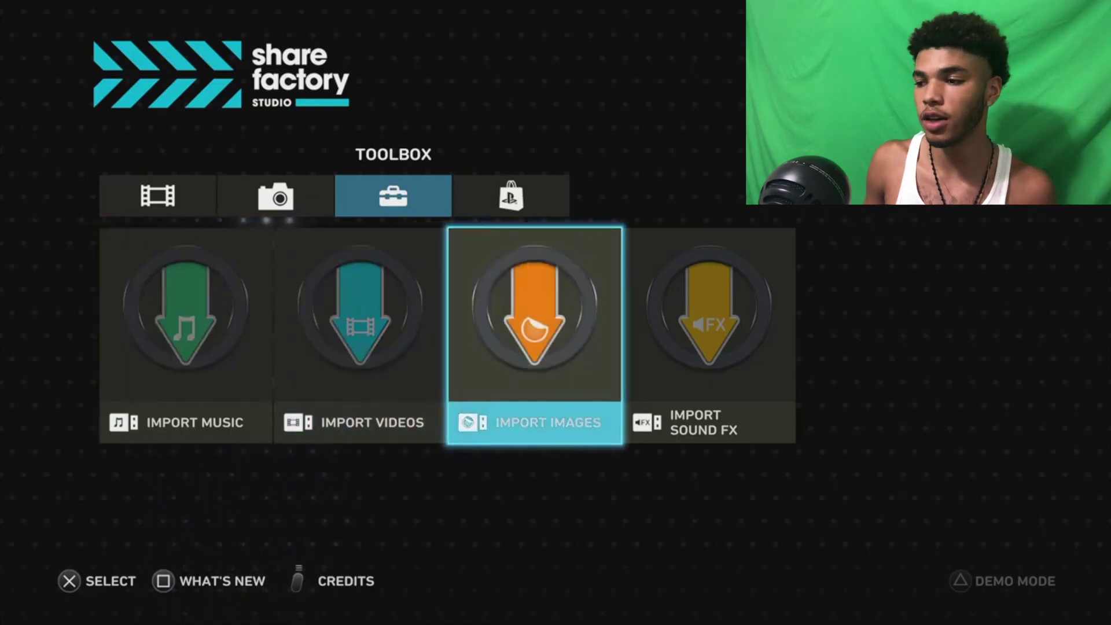
key("Left")
key("Left")
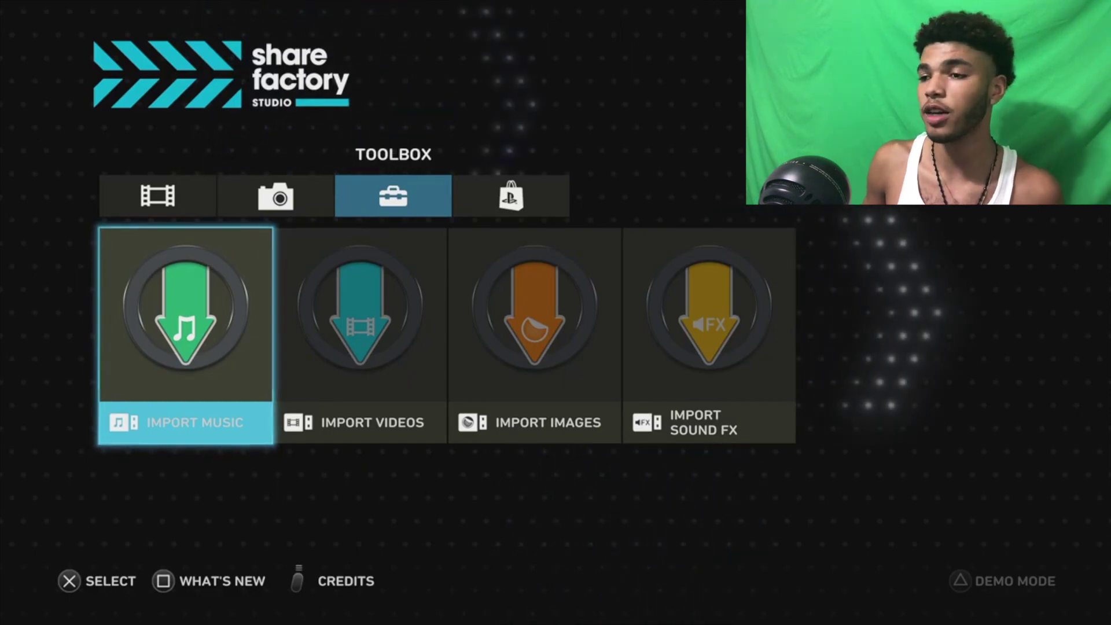
Check the remaining Toolbox import options, view the video import screen with its USB option, and return to the home screen
key("Right")
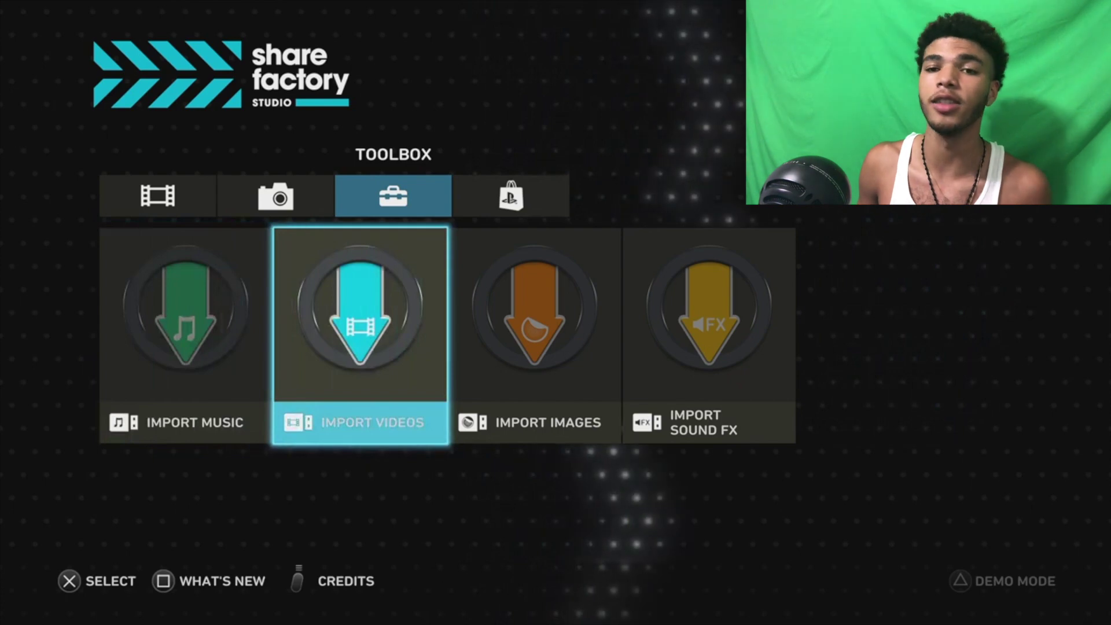
key("Right")
key("Right")
key("Left")
key("Left")
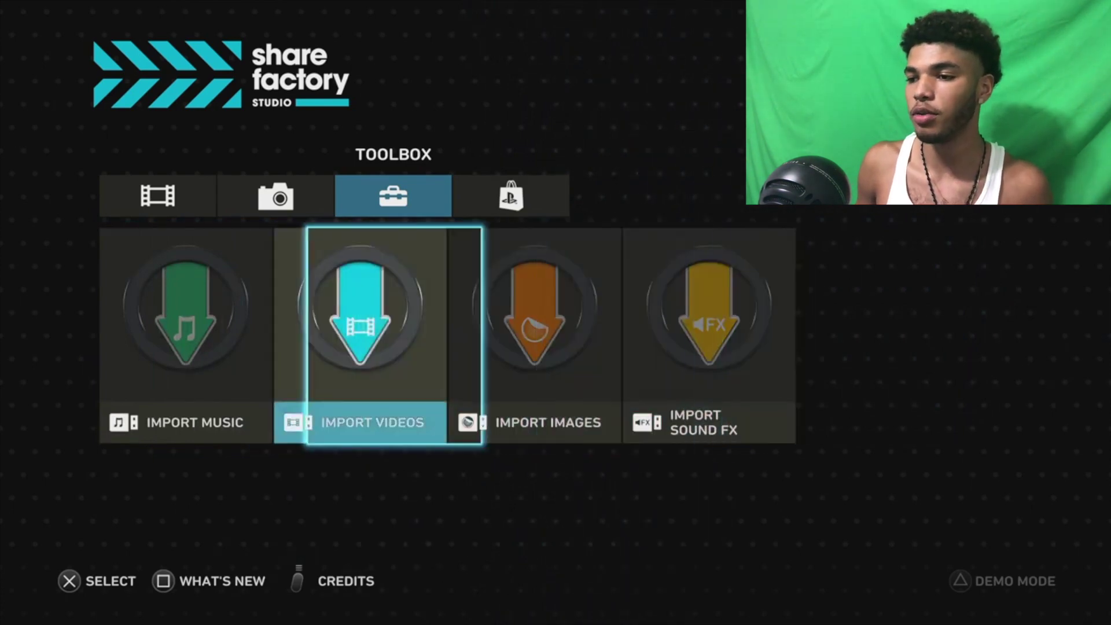
key("Return")
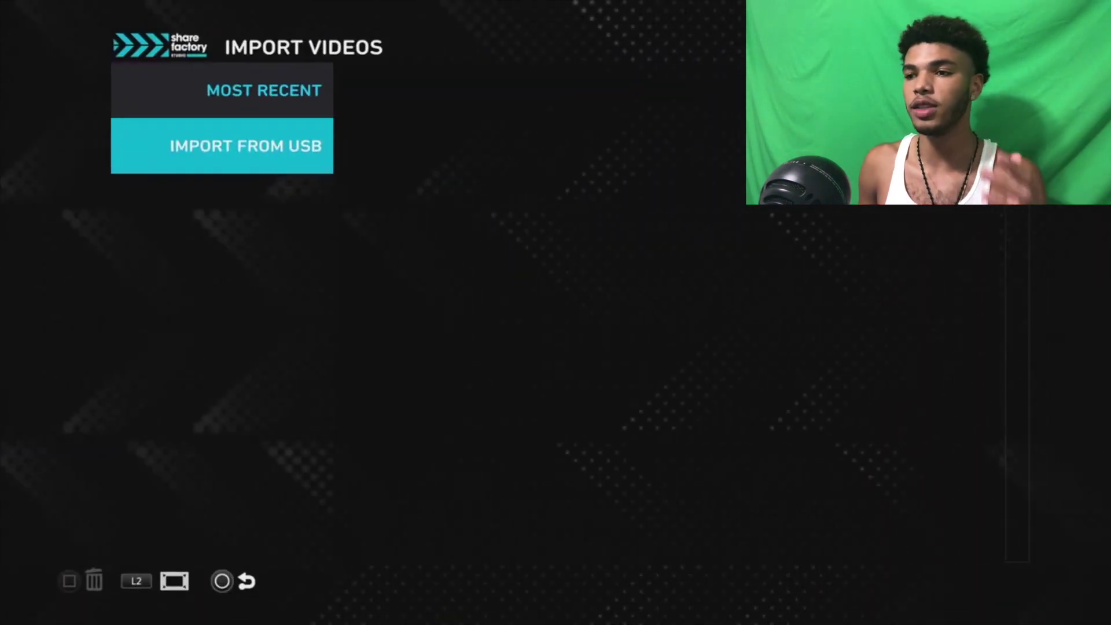
key("Escape")
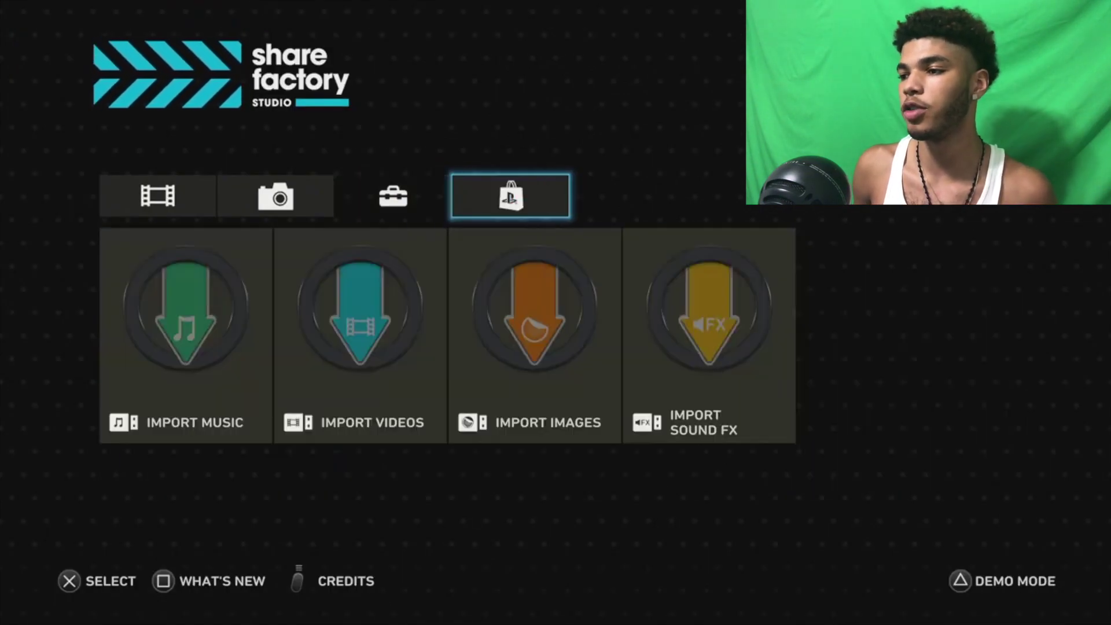
Start a new project in the Video Editor
key("Left")
key("Left")
key("Left")
key("Down")
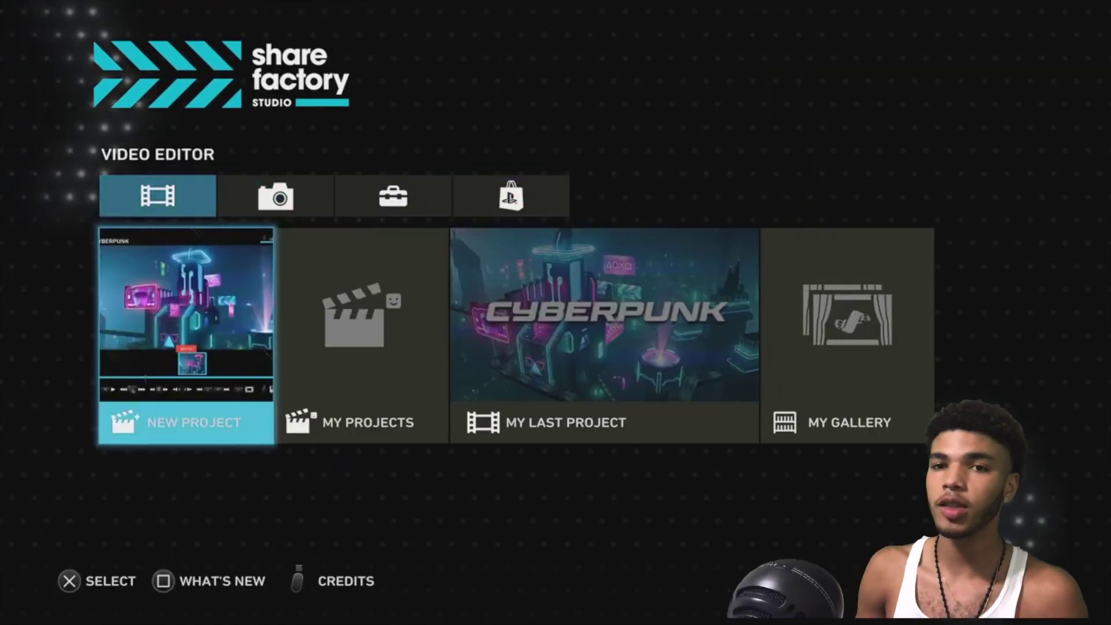
key("Return")
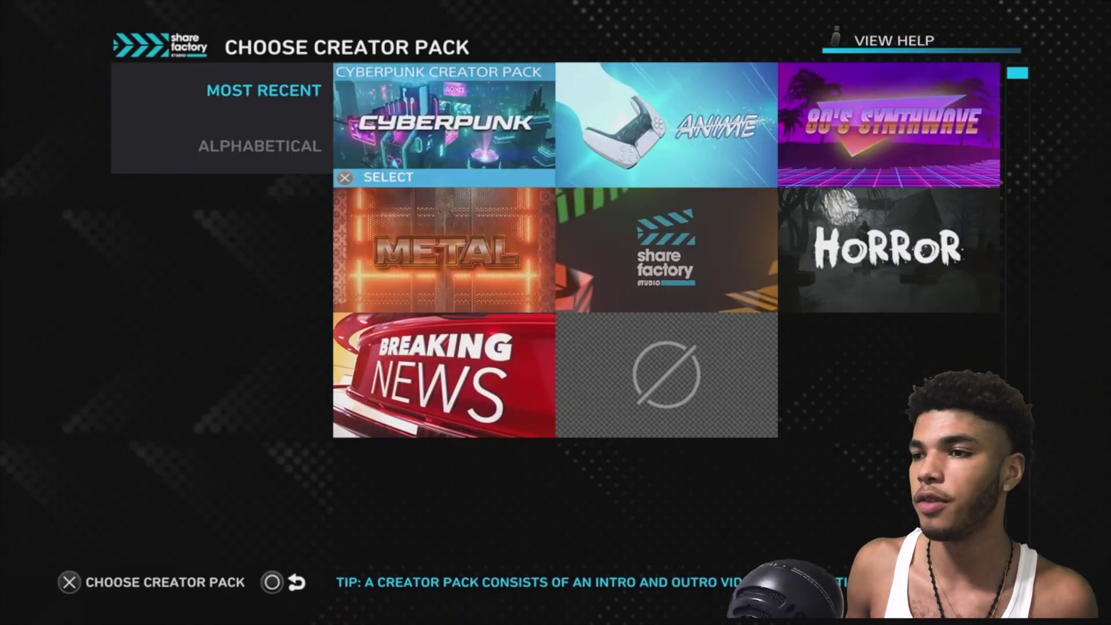
key("Escape")
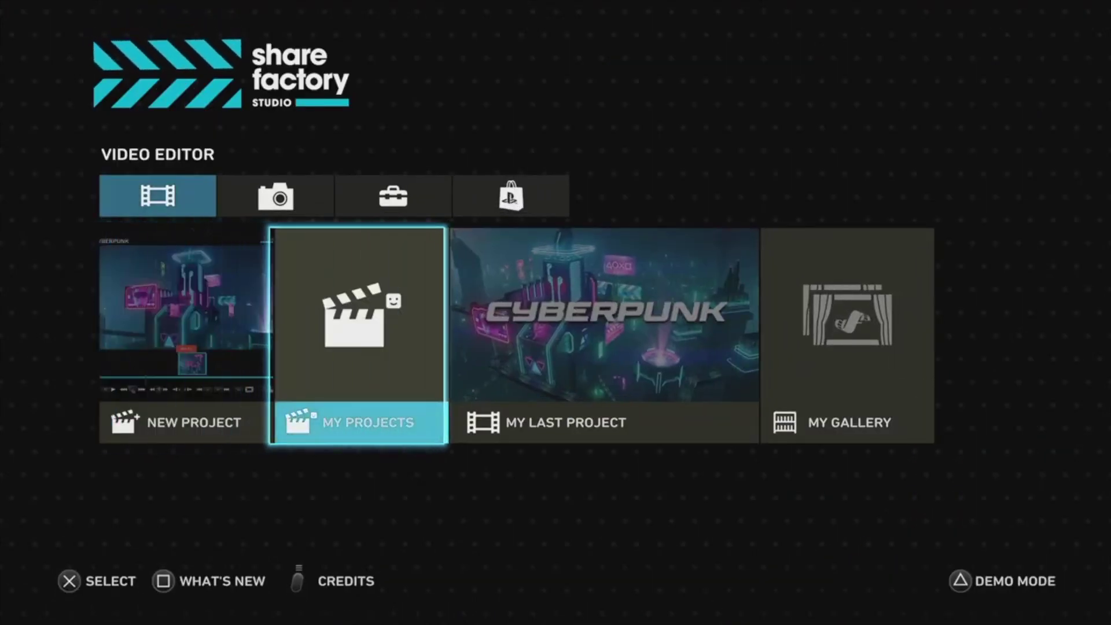
key("Left")
key("Return")
Examine the creator packs available for the new video project, including Anime, Metal, Breaking News and No Creator Pack
key("Right")
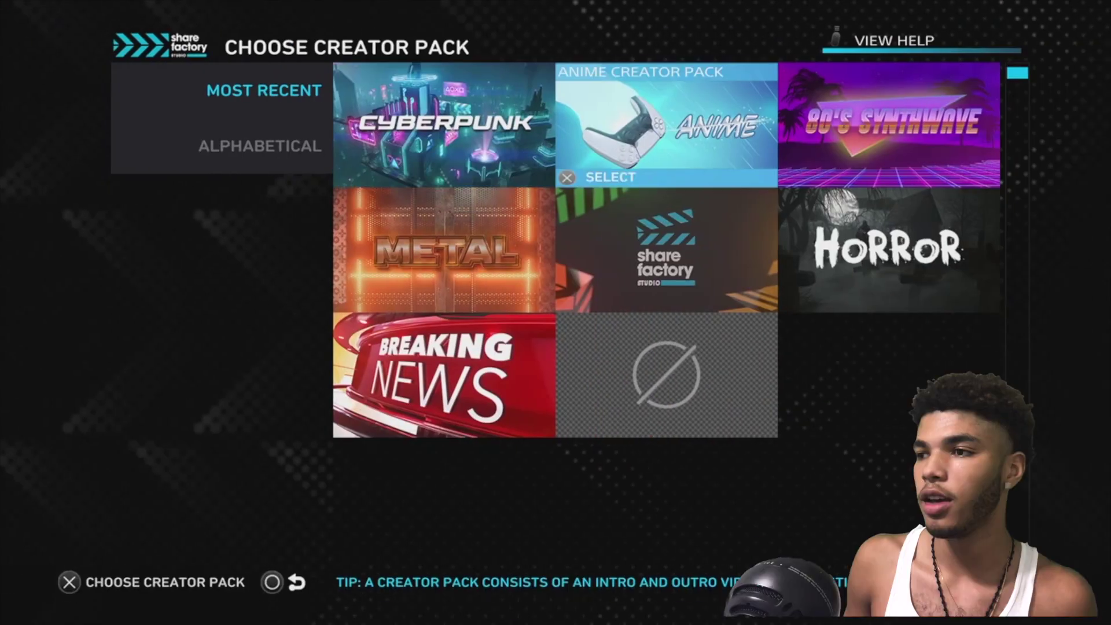
key("Right")
key("Down")
key("Left")
key("Up")
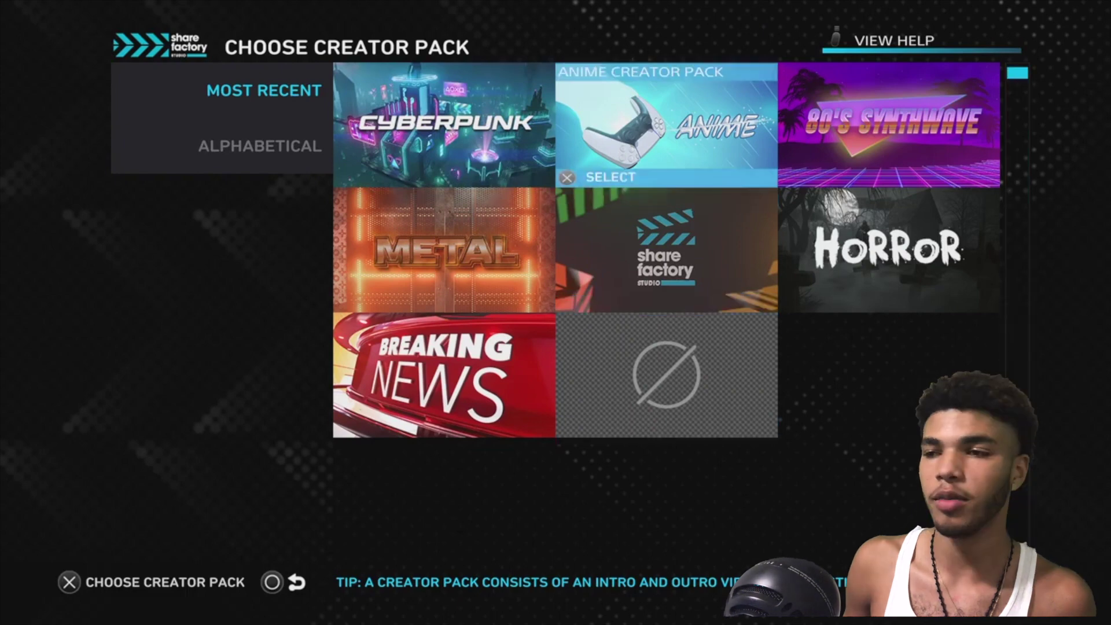
key("Right")
key("Left")
key("Down")
key("Left")
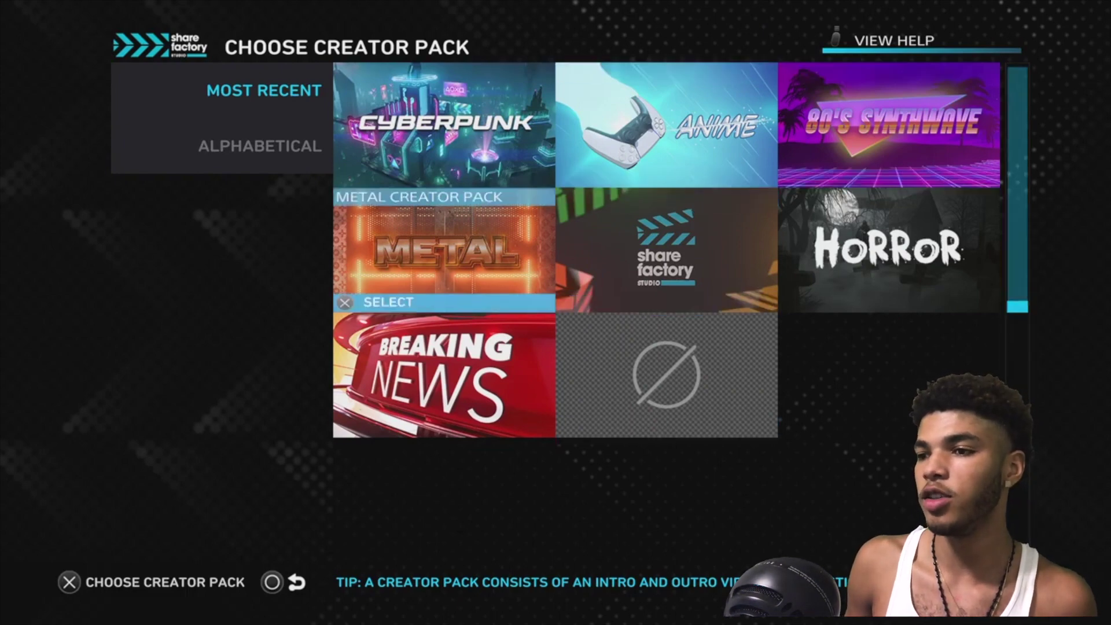
key("Right")
key("Down")
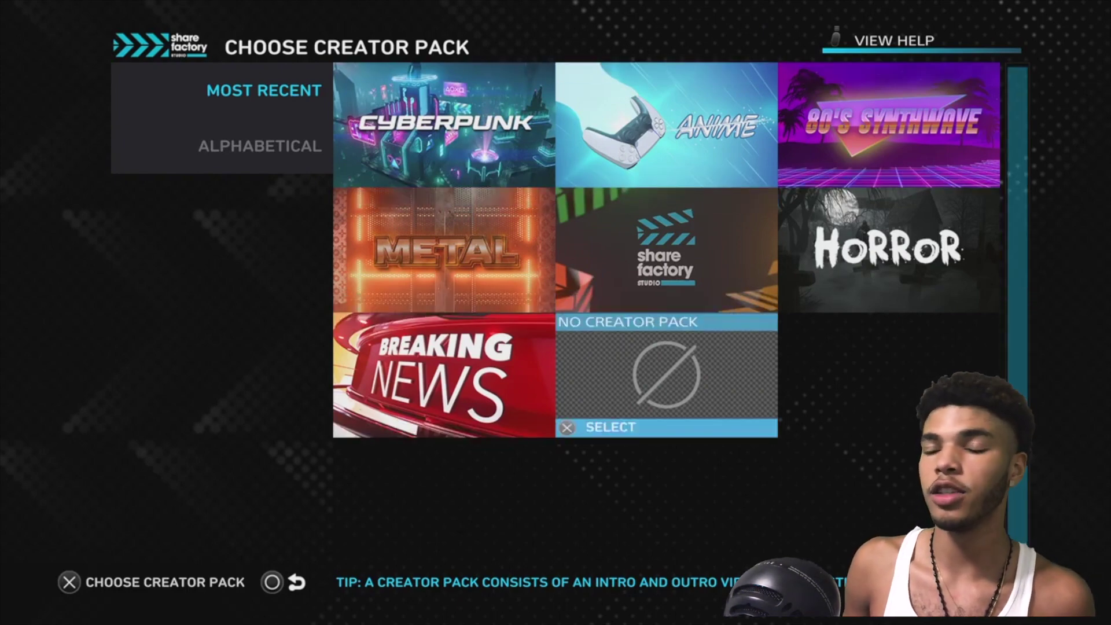
key("Left")
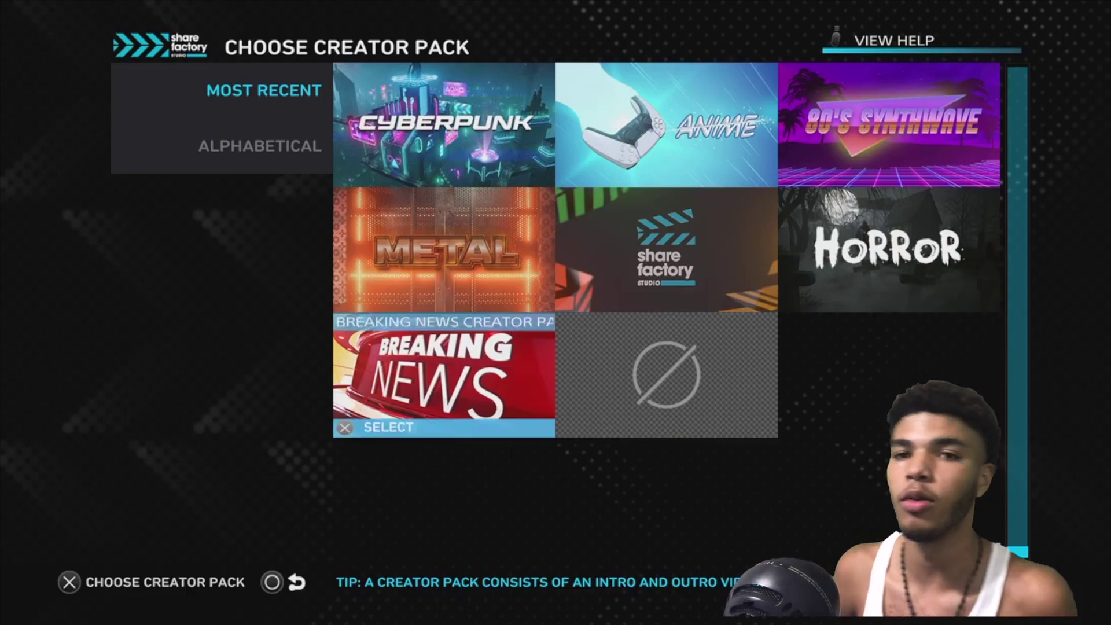
Choose the Metal creator pack for the new project
key("Up")
key("Down")
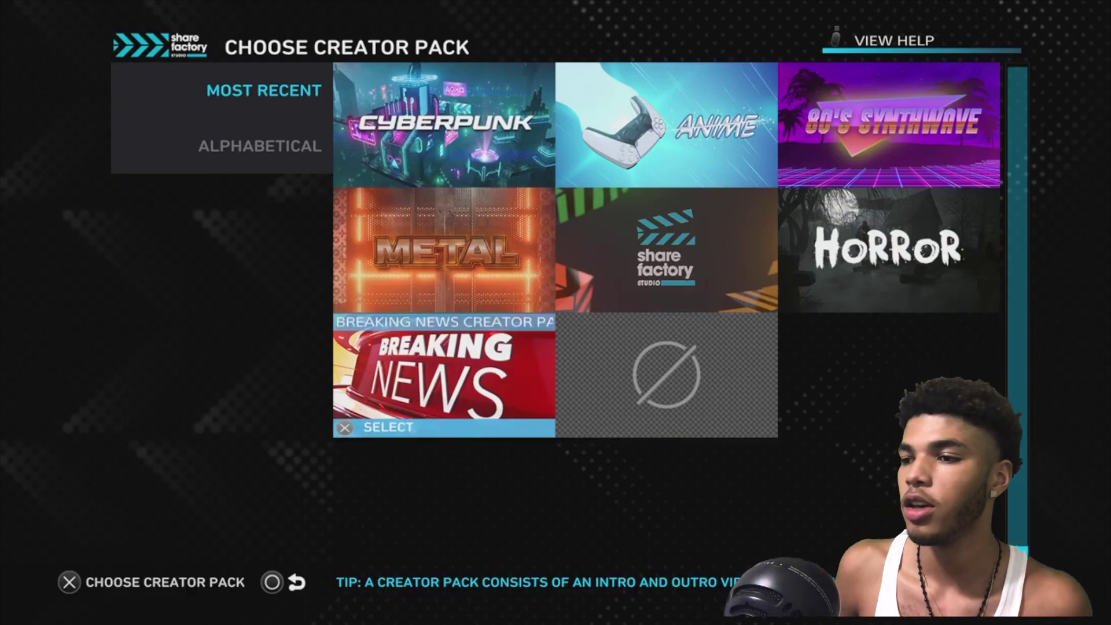
key("Up")
key("Return")
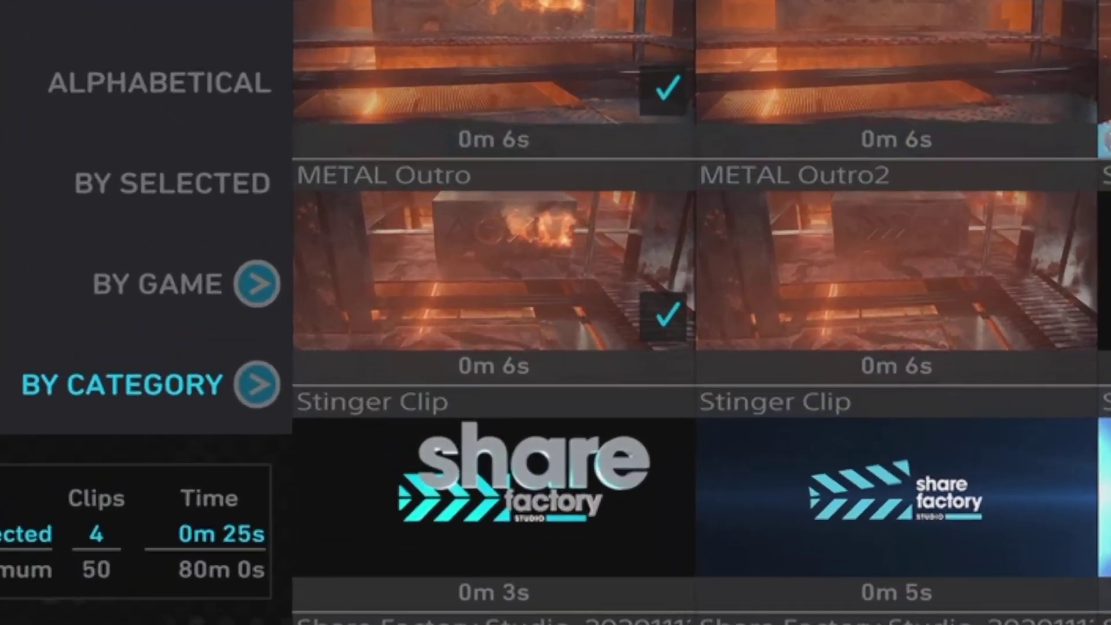
Preview the METAL Intro clip full screen and deselect it from the project's clips
key("Left")
key("Left")
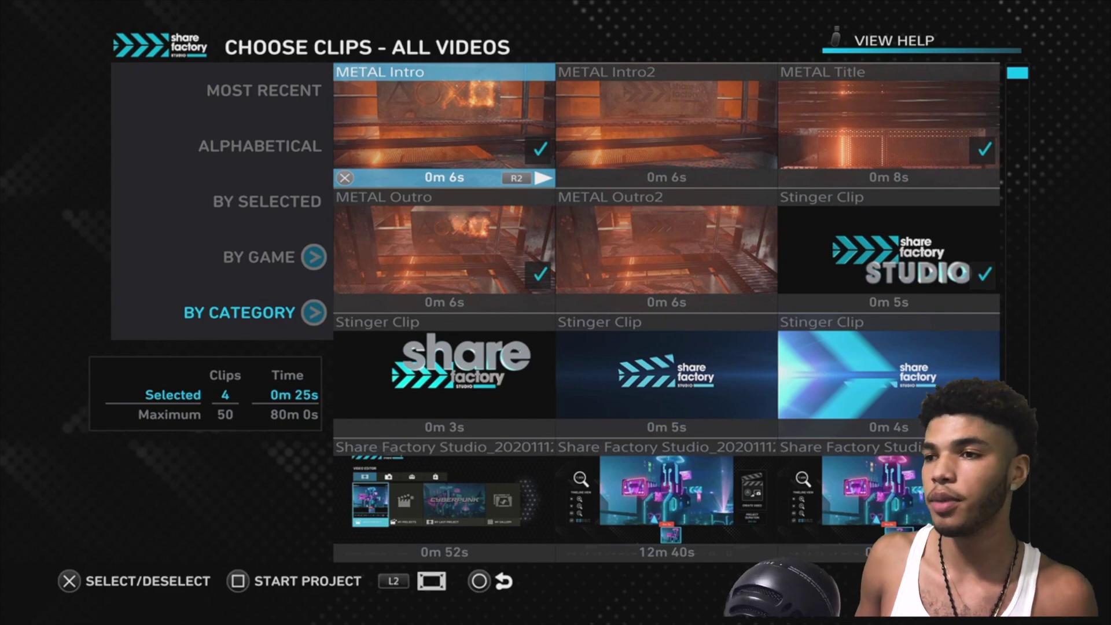
key("L2")
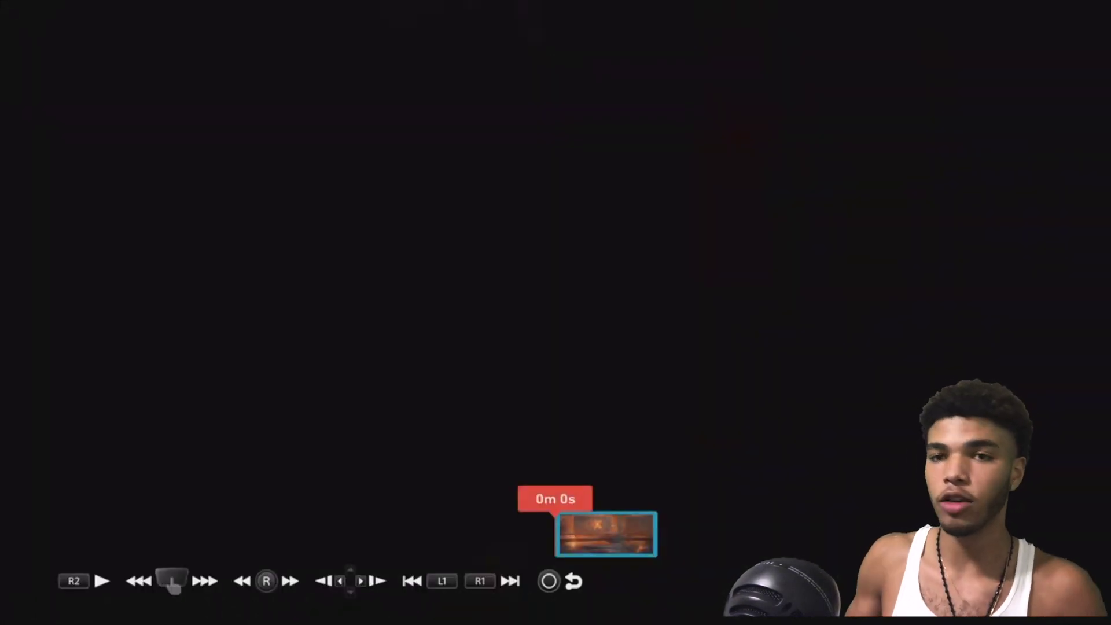
key("Escape")
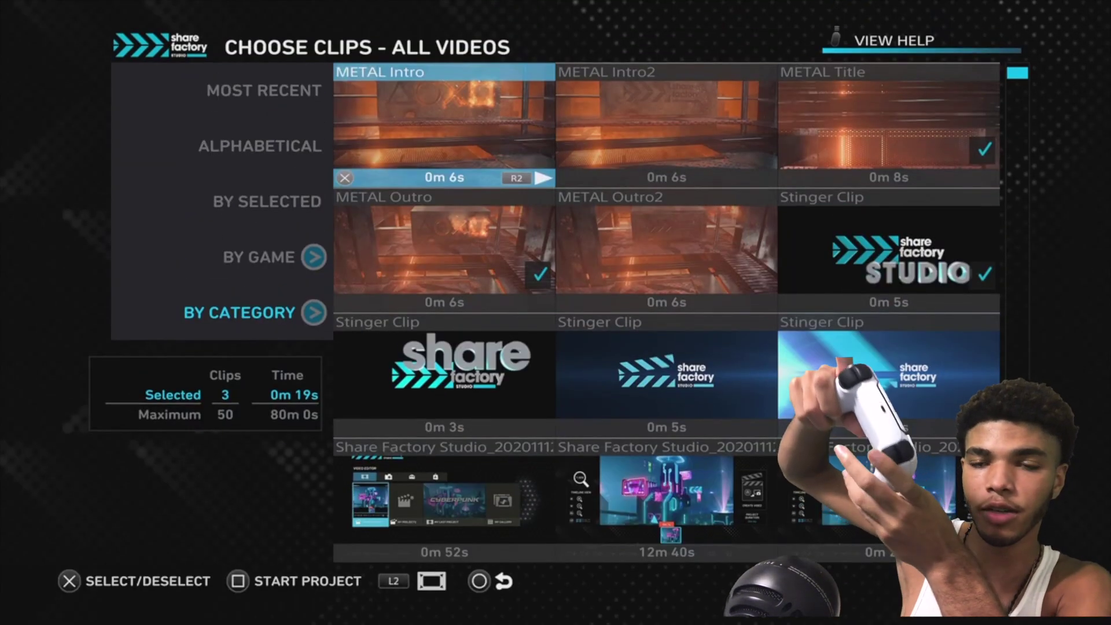
key("space")
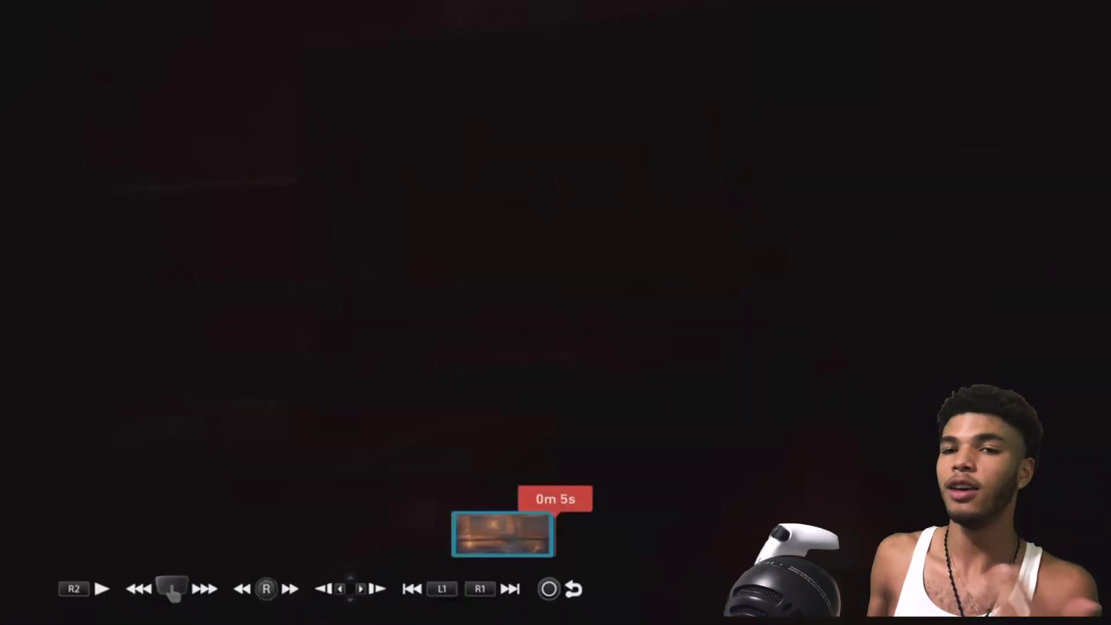
key("Escape")
Look over the other Metal pack clips and preview METAL Title in the clip list
key("Down")
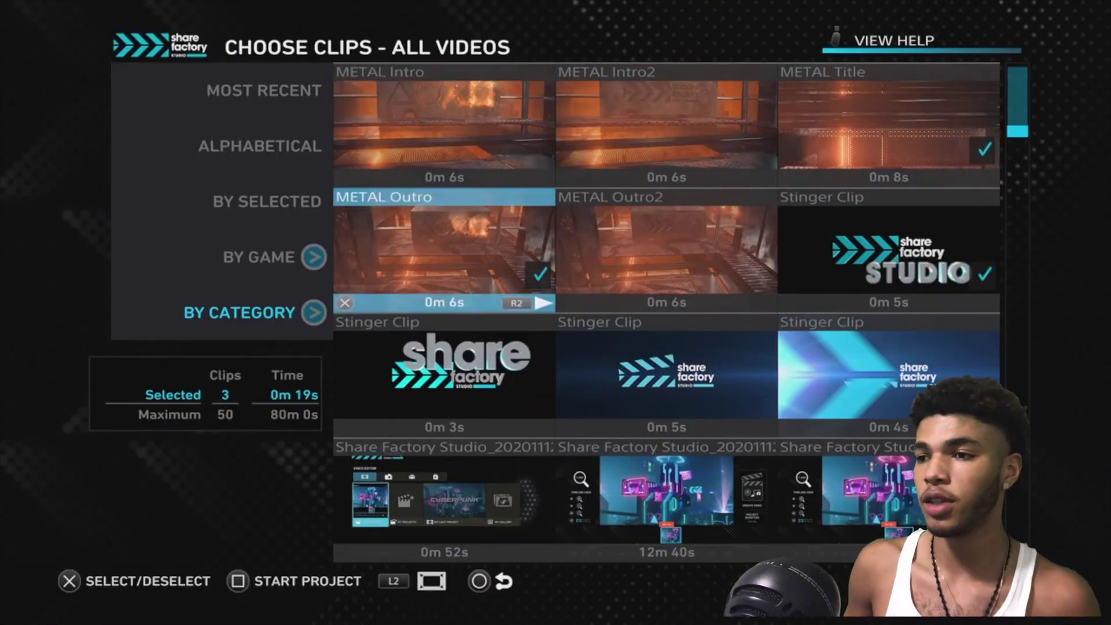
key("Up")
key("Right")
key("Right")
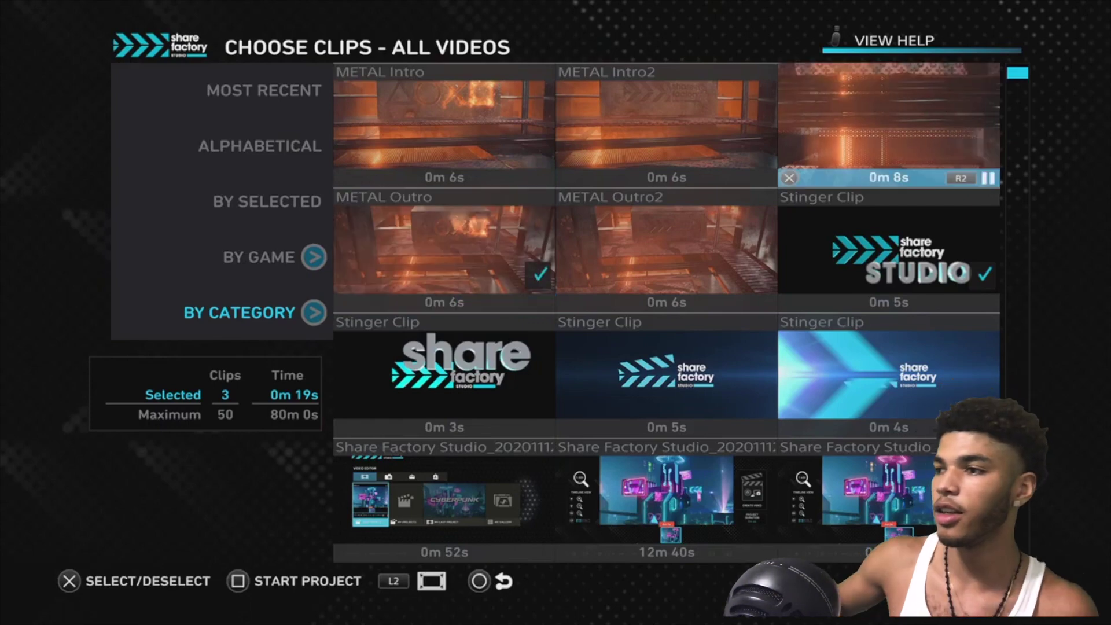
key("Return")
key("Left")
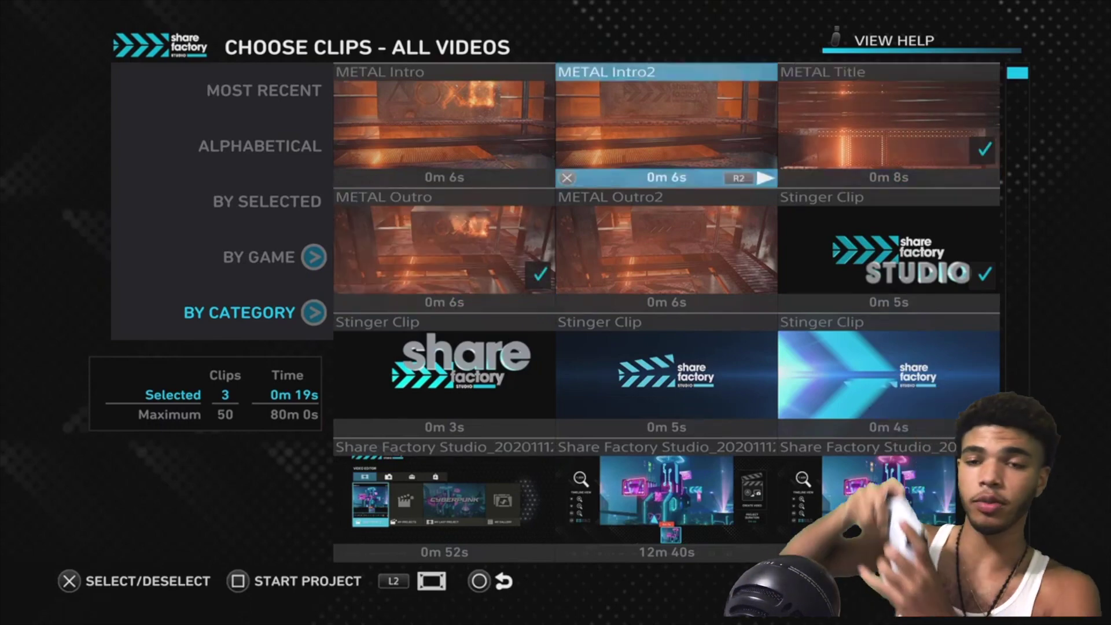
Start the new project with the three selected clips, keeping the project name "test"
key("space")
key("Left")
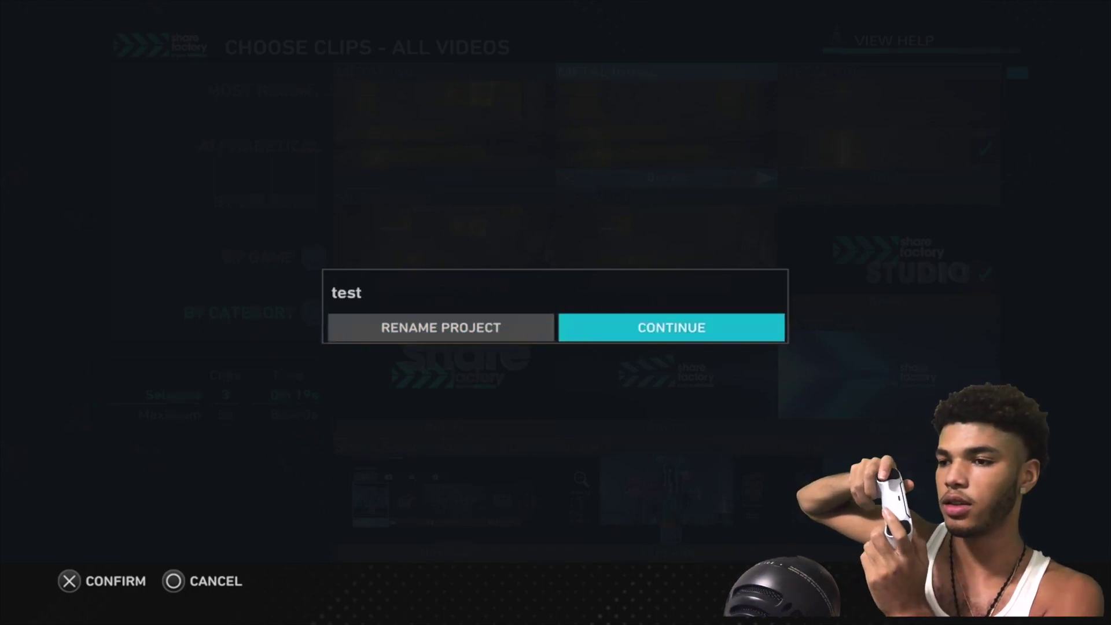
key("Return")
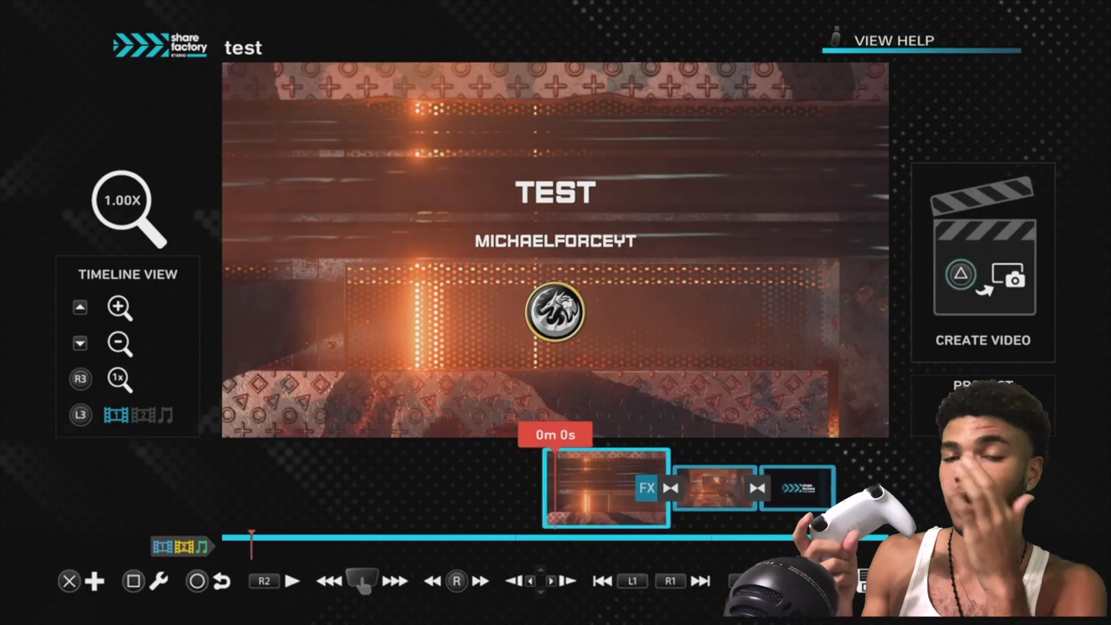
Scrub back and forth through the METAL Title clip on the timeline and glance at the clip editing options
key("Right")
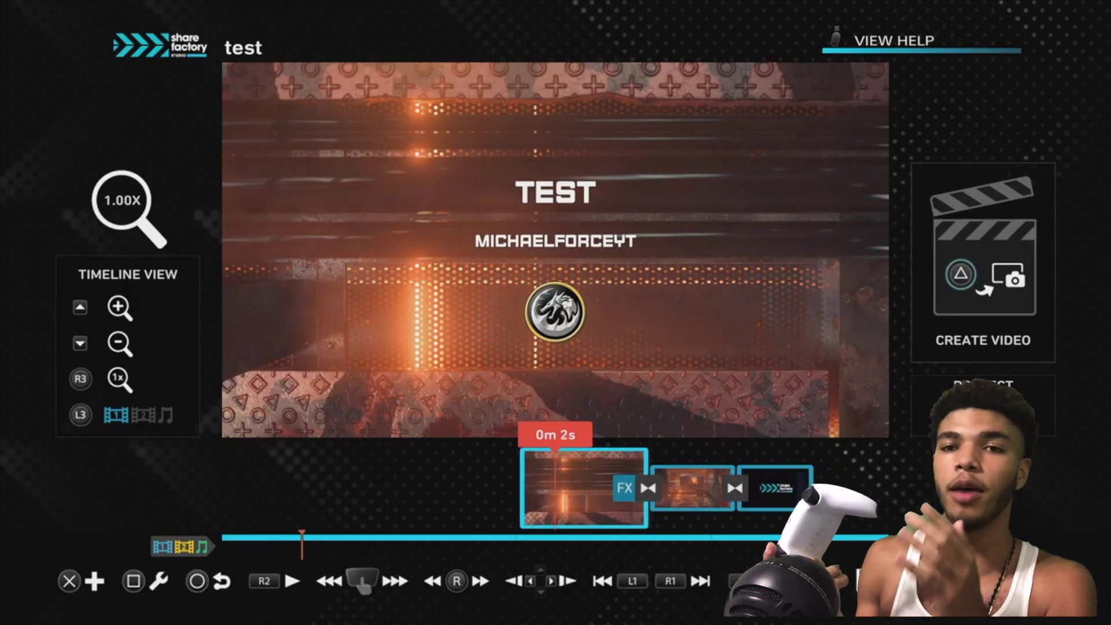
key("Right")
key("Left")
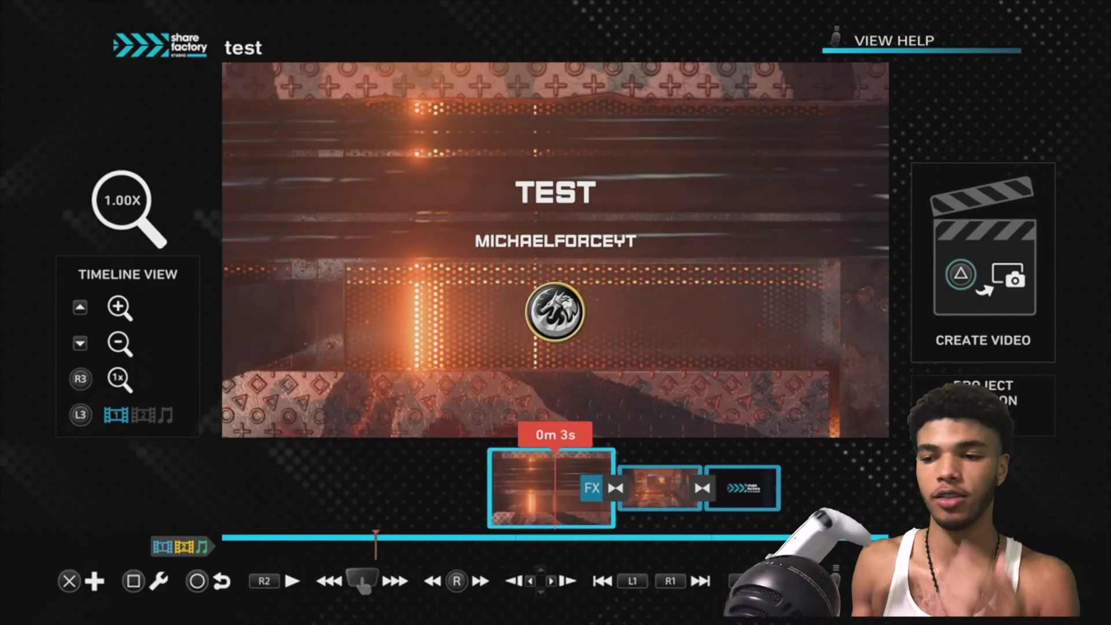
key("Right")
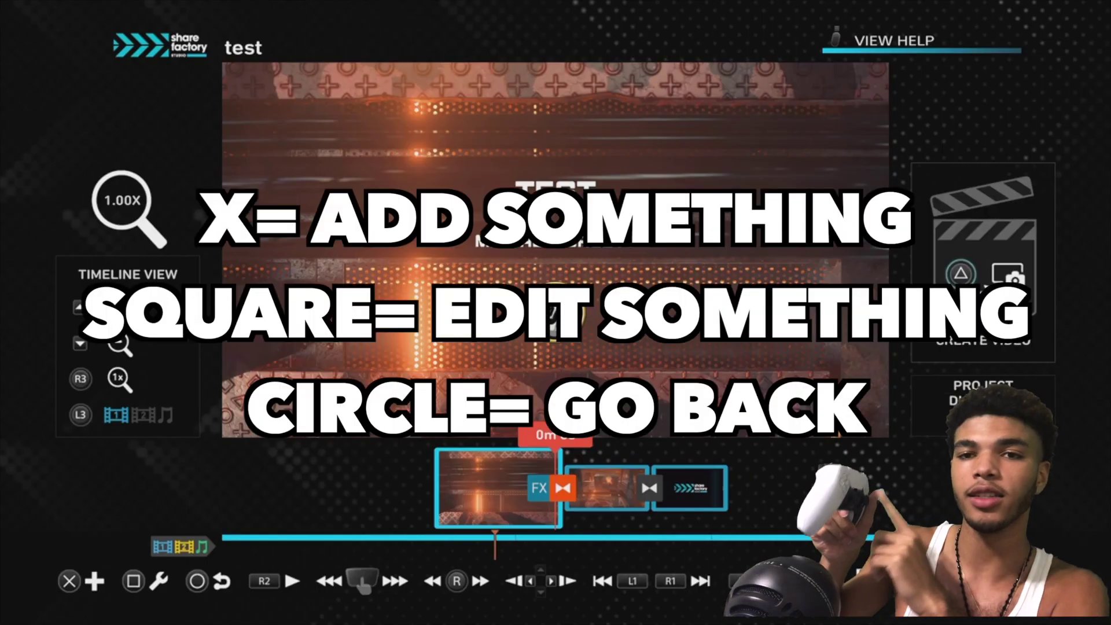
key("Return")
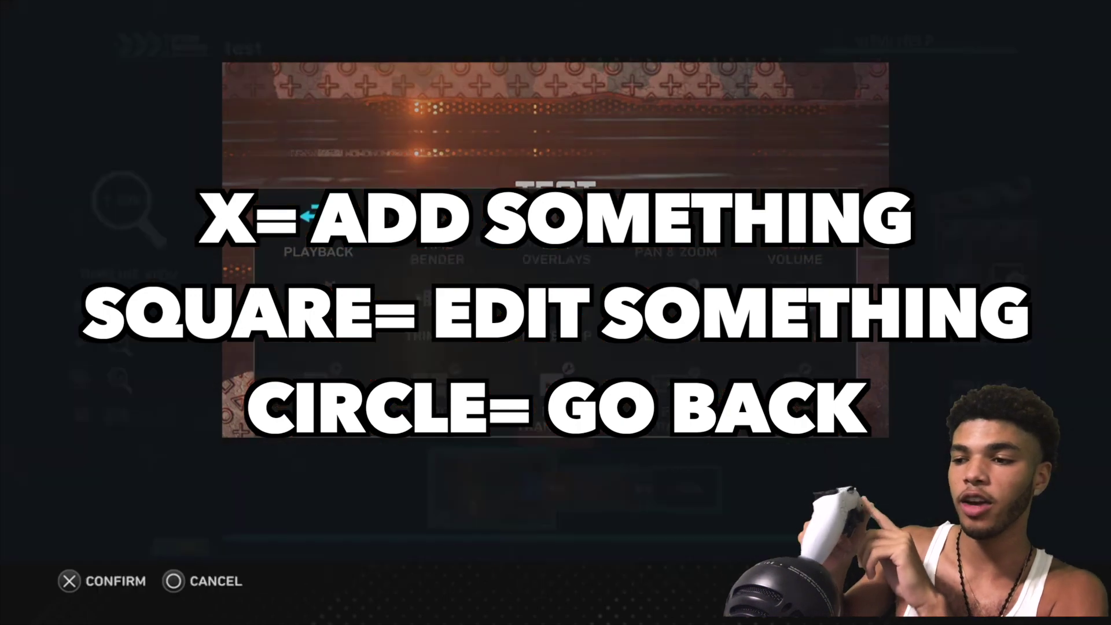
key("Escape")
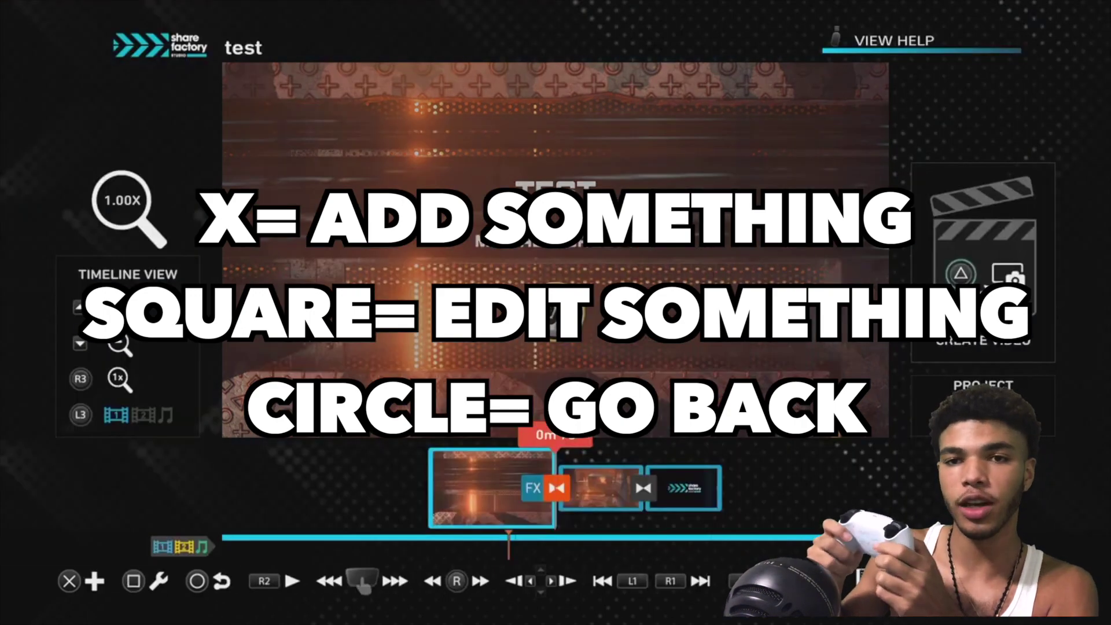
key("Right")
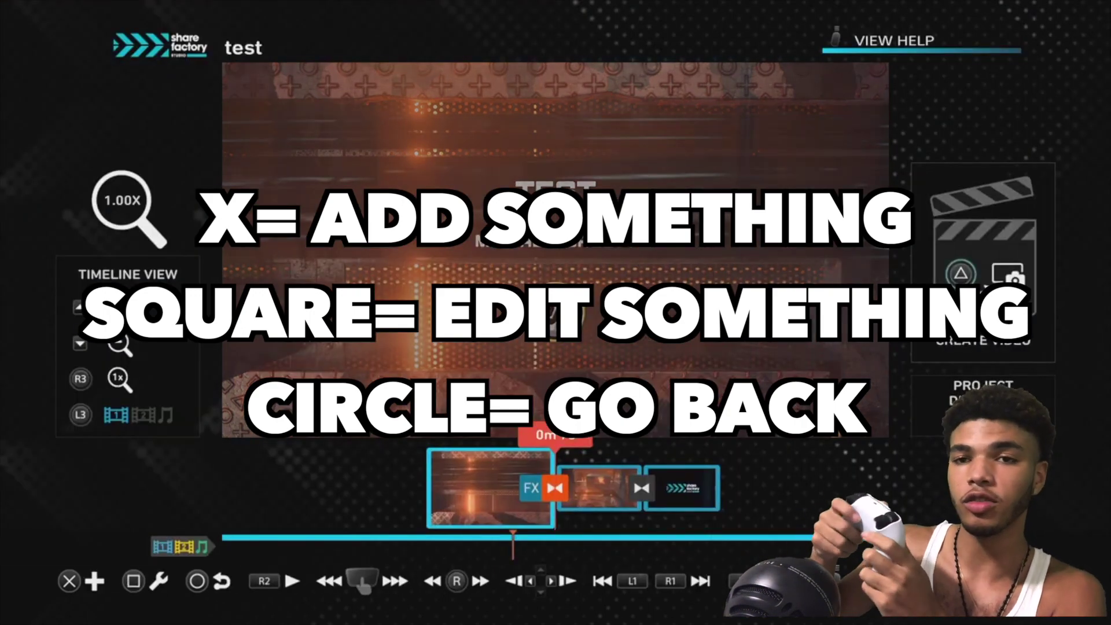
key("Left")
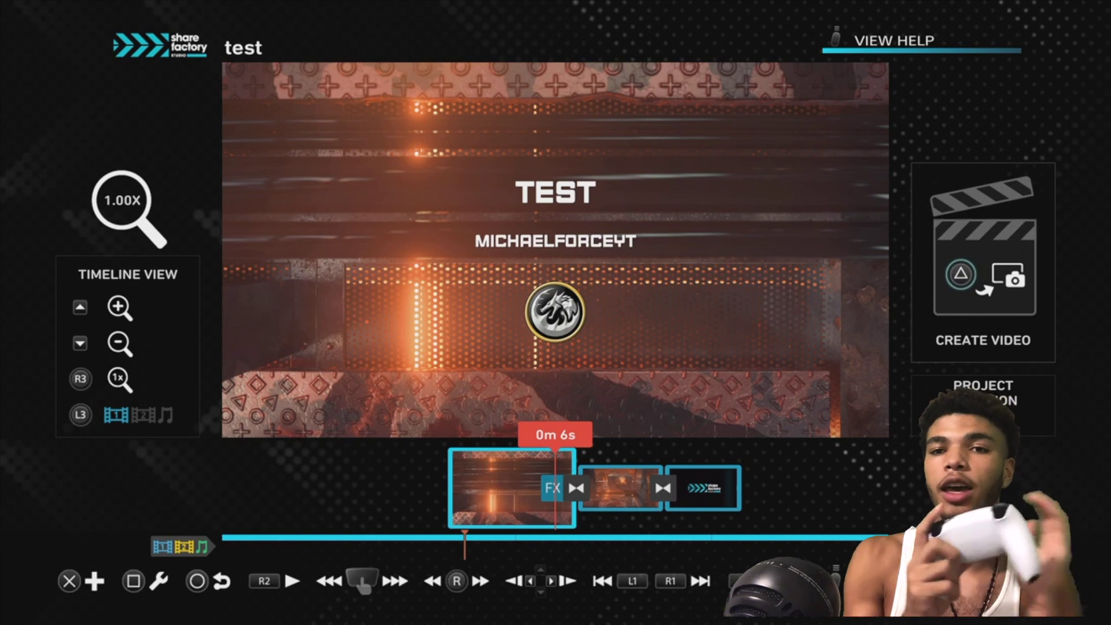
key("Right")
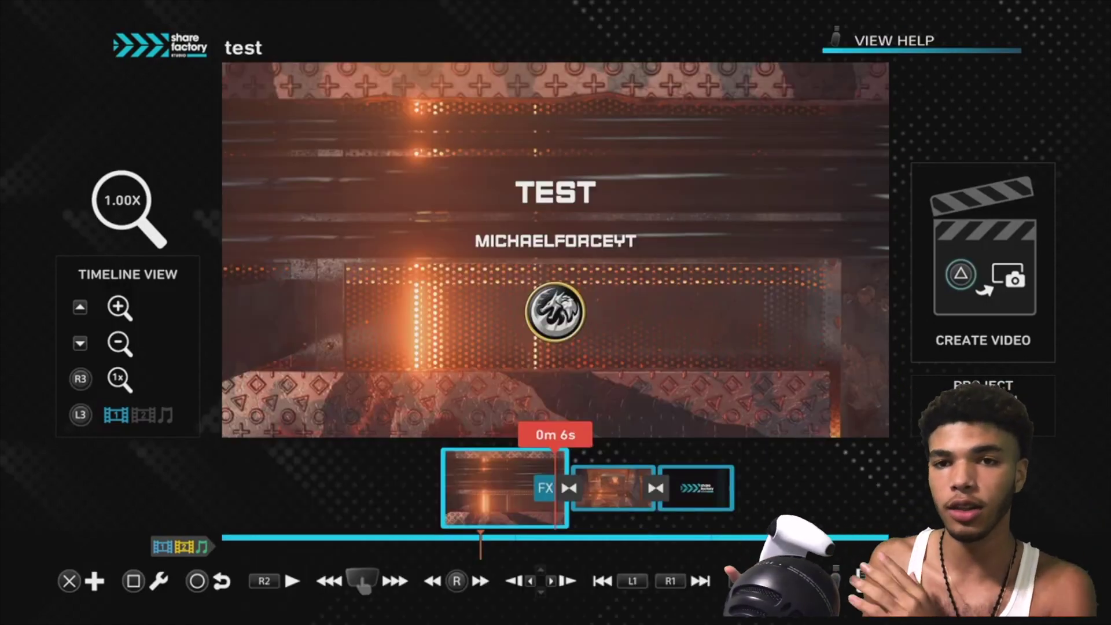
key("Right")
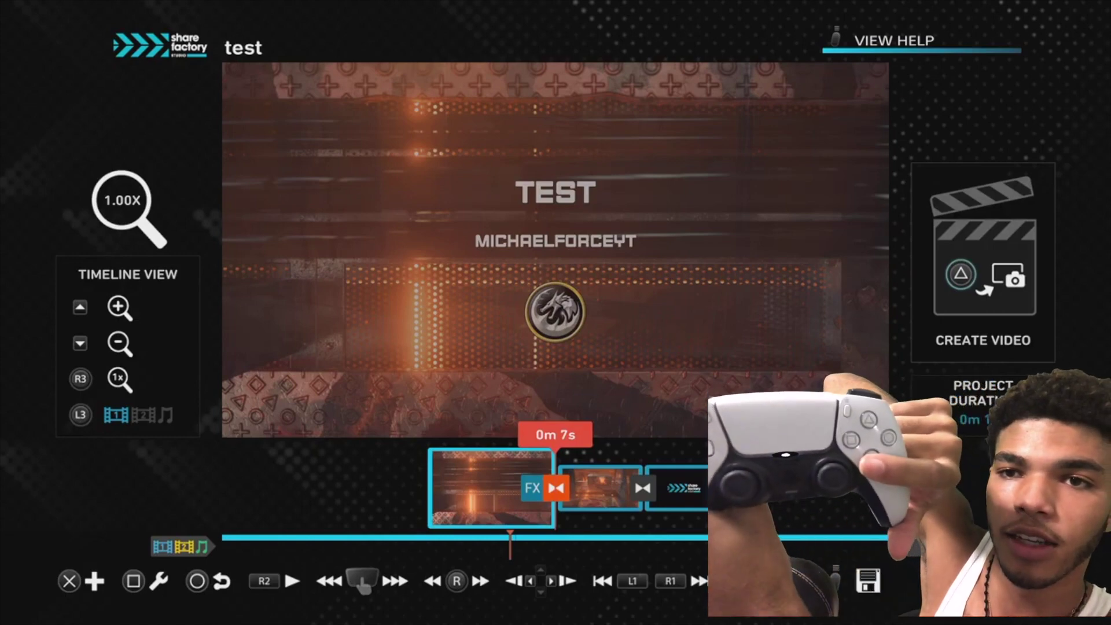
Look over the kinds of content that can be added, including clip, screenshot, track 2, music, overlay, filter and layout
key("Return")
key("Right")
key("Right")
key("Right")
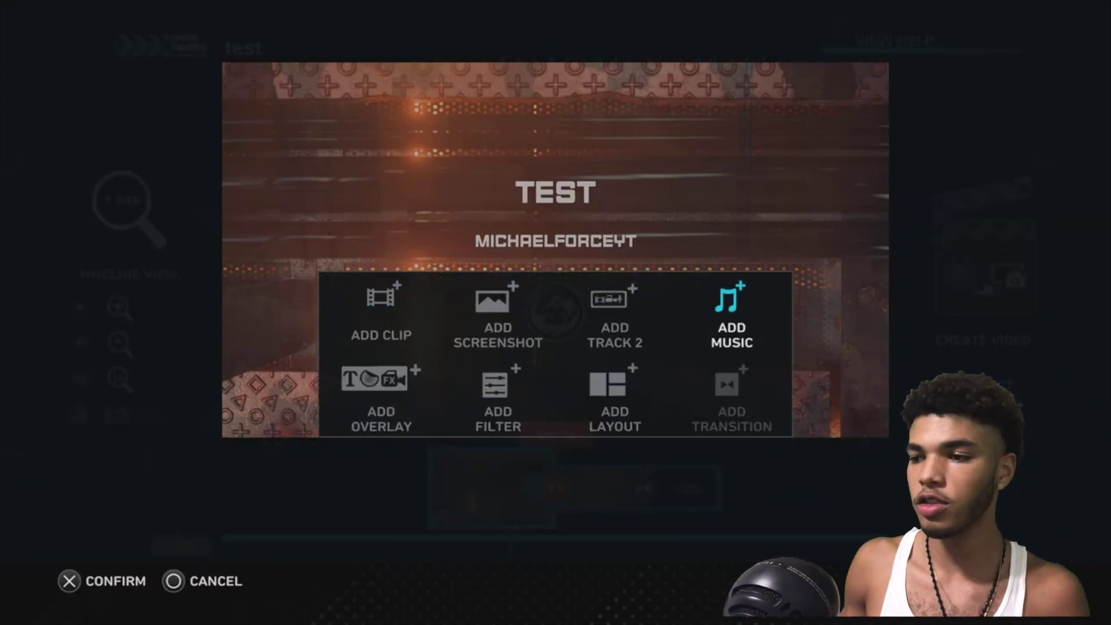
key("Down")
key("Left")
key("Left")
key("Up")
key("Right")
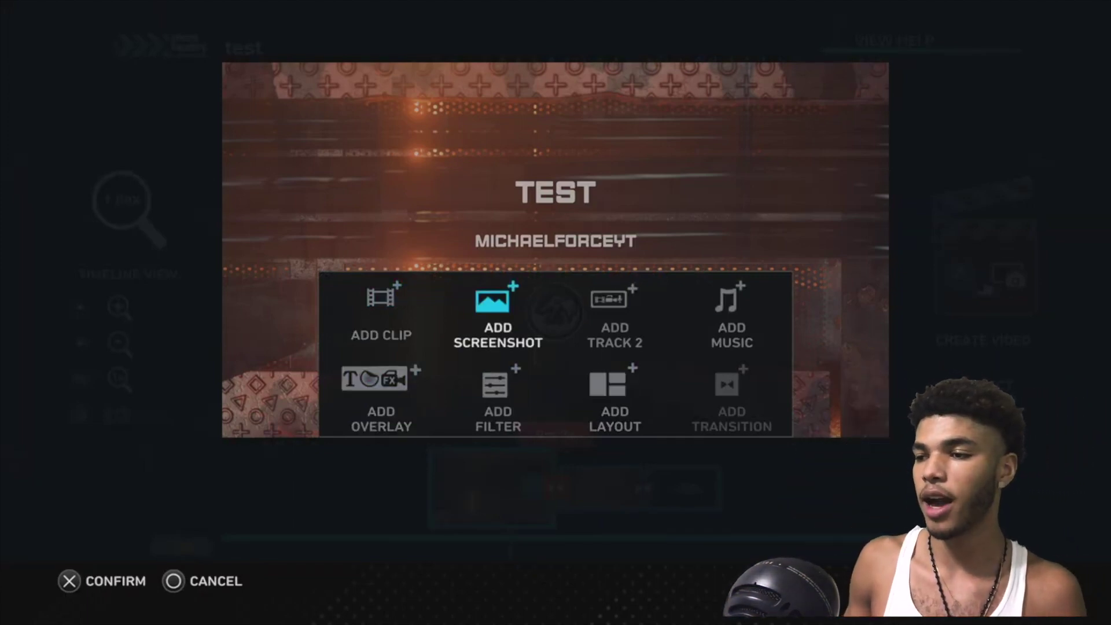
key("Right")
key("Down")
key("Left")
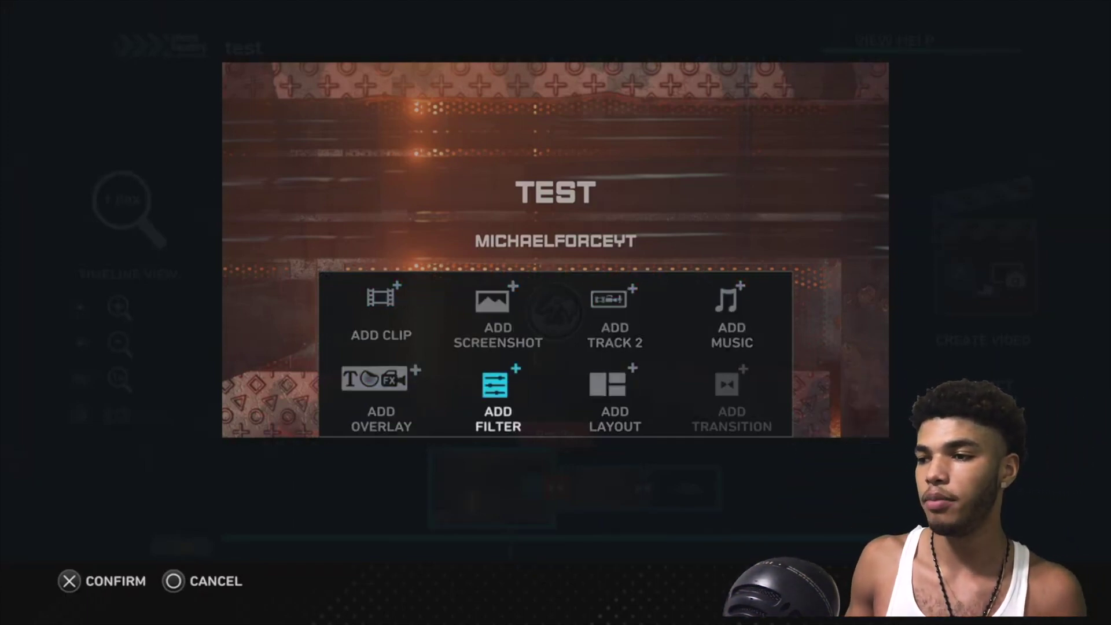
key("Up")
key("Left")
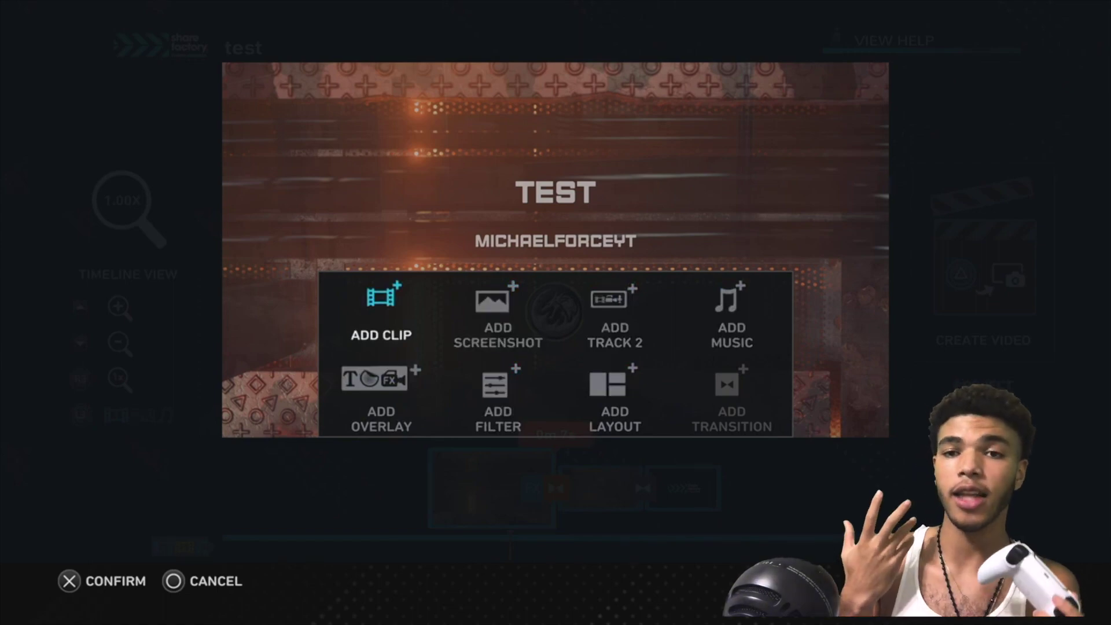
Add the 12m 40s Share Factory Studio recording to the project after the METAL Title clip
key("Return")
key("Down")
key("Down")
key("Down")
key("Down")
key("Right")
key("Right")
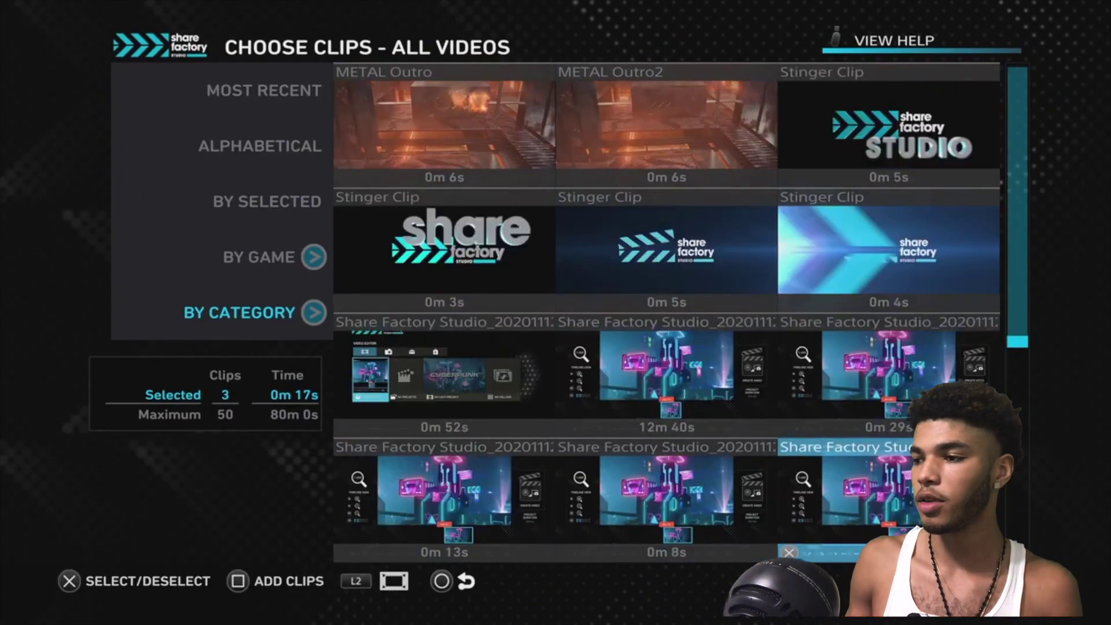
key("Down")
key("Left")
key("Up")
key("Up")
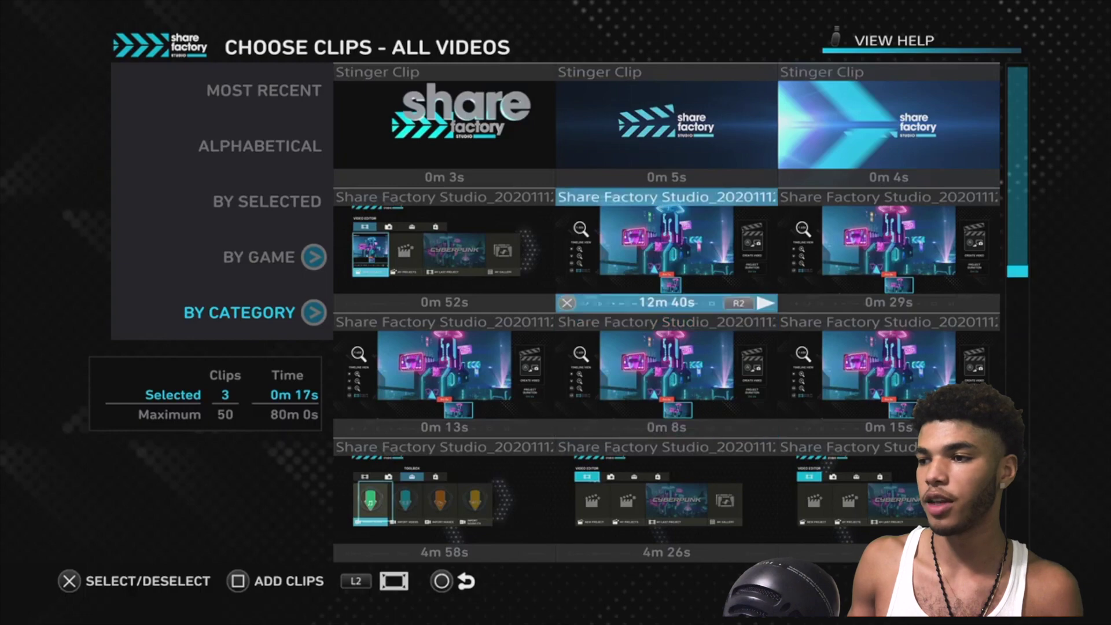
key("Return")
key("s")
Scrub into the added Share Factory Studio clip and jump between its start and end on the timeline
key("Left")
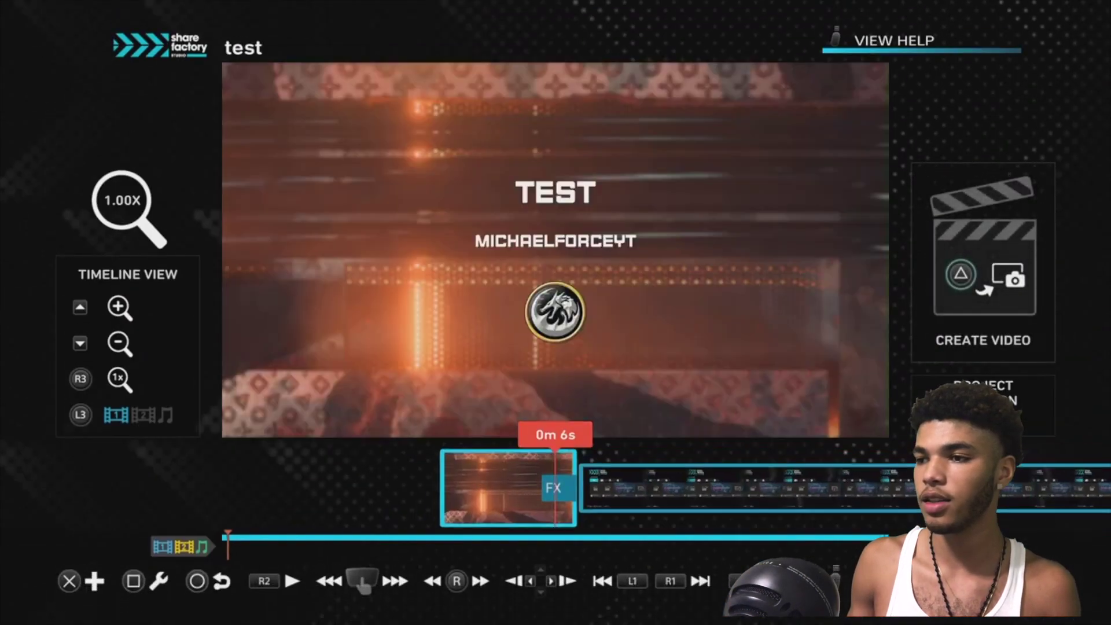
key("Right")
key("Left")
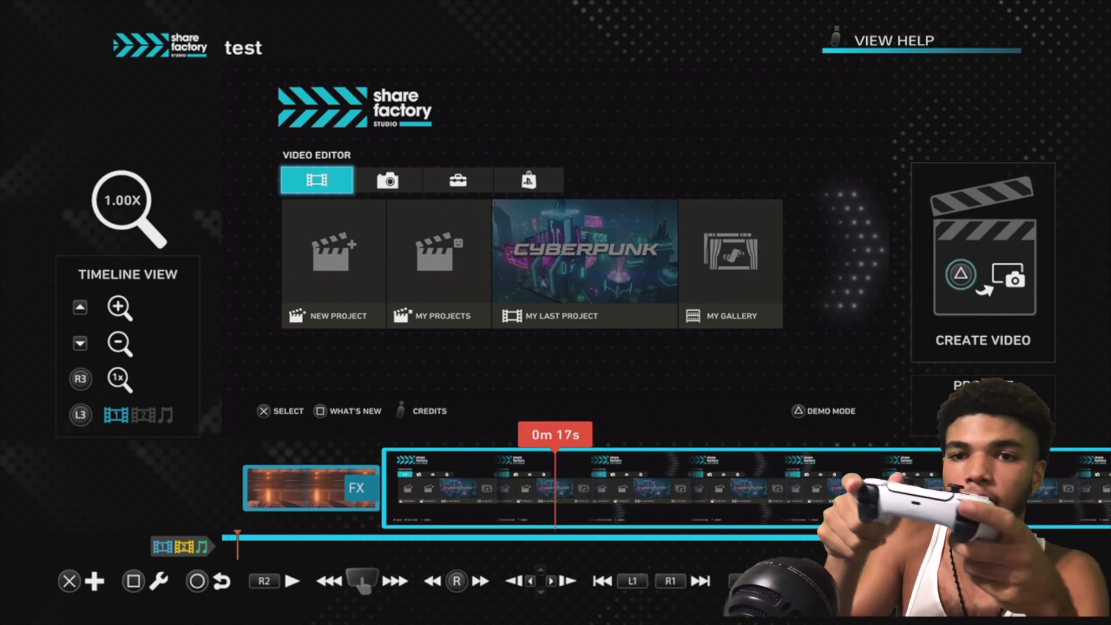
key("L1")
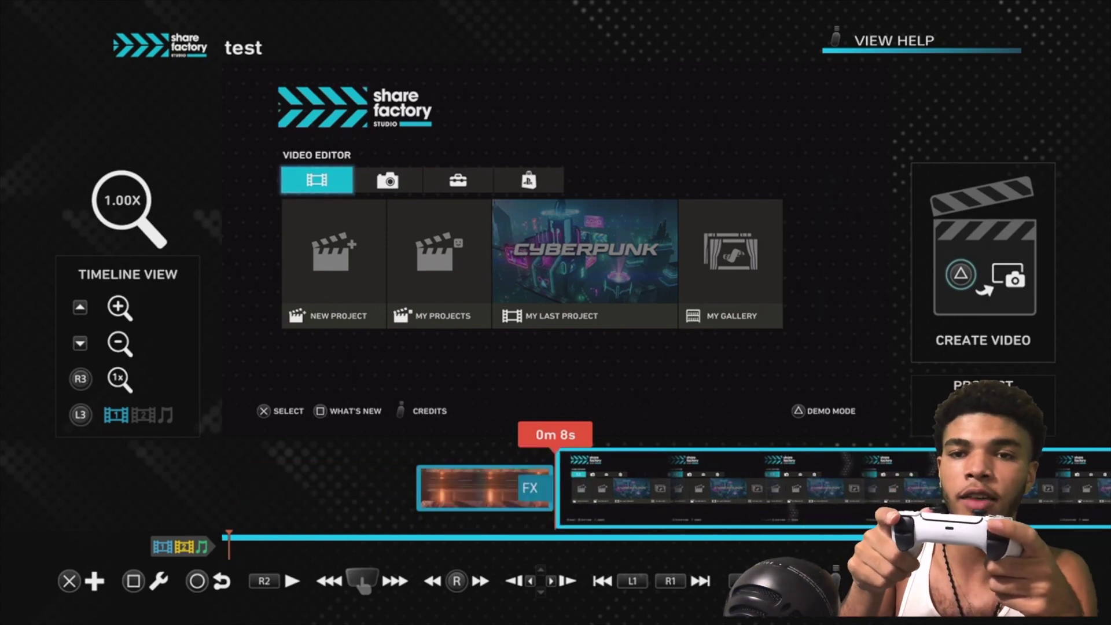
key("R1")
Split the long Share Factory Studio clip at 12m 20s on the timeline
key("Left")
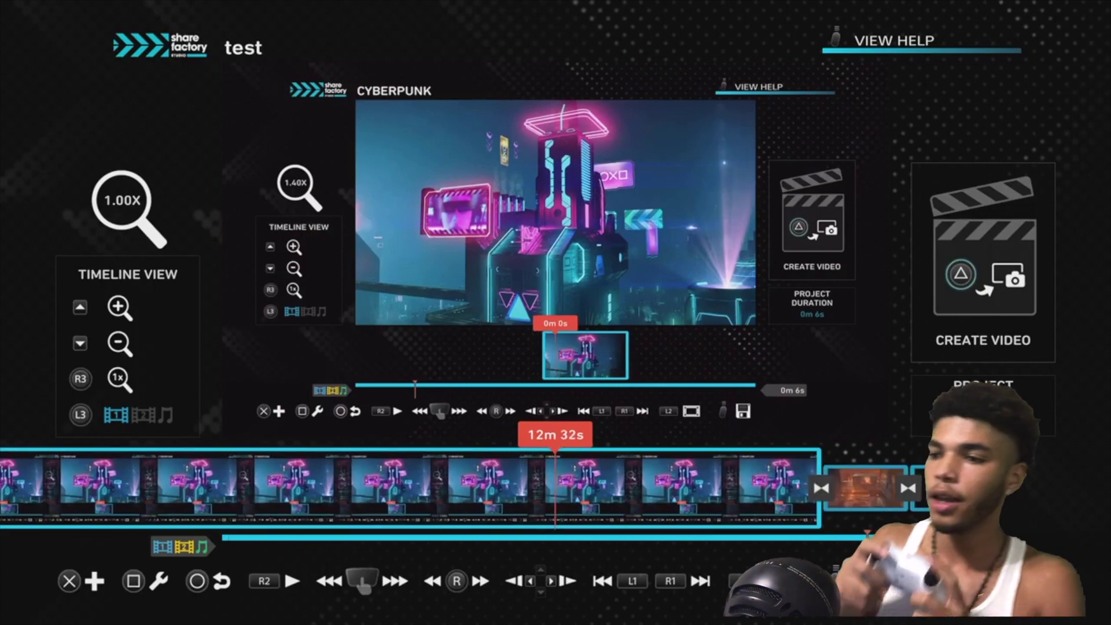
key("Left")
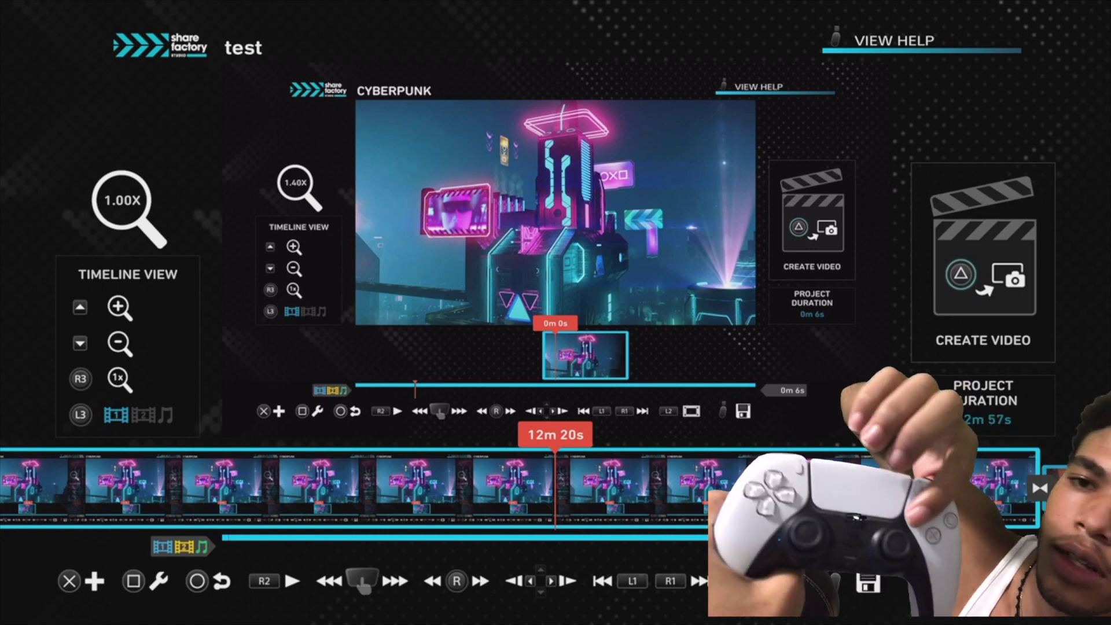
key("s")
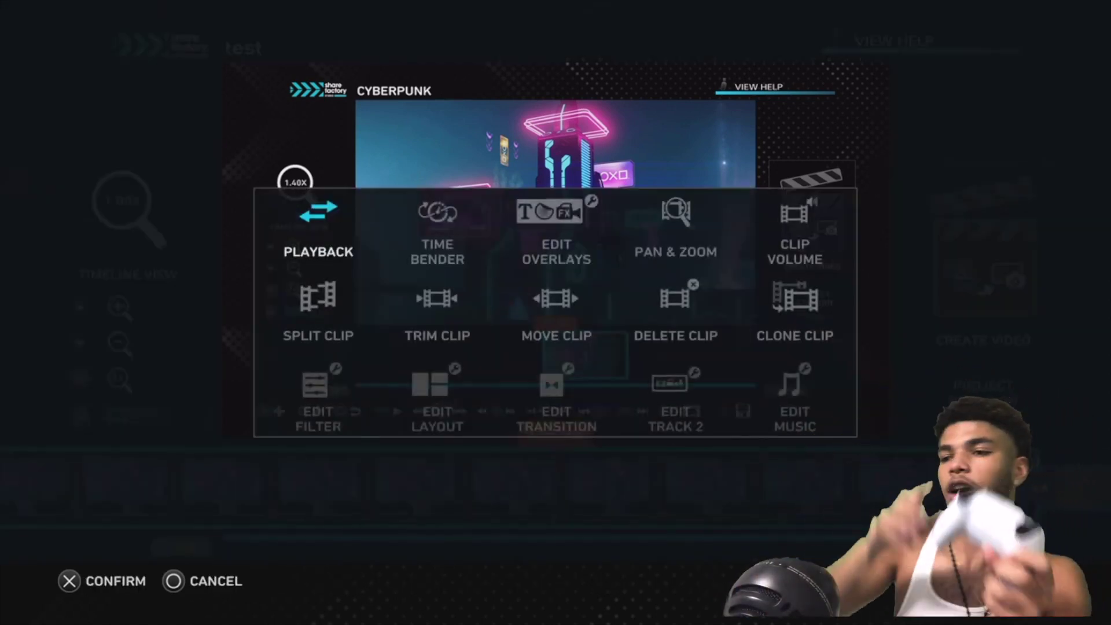
key("Right")
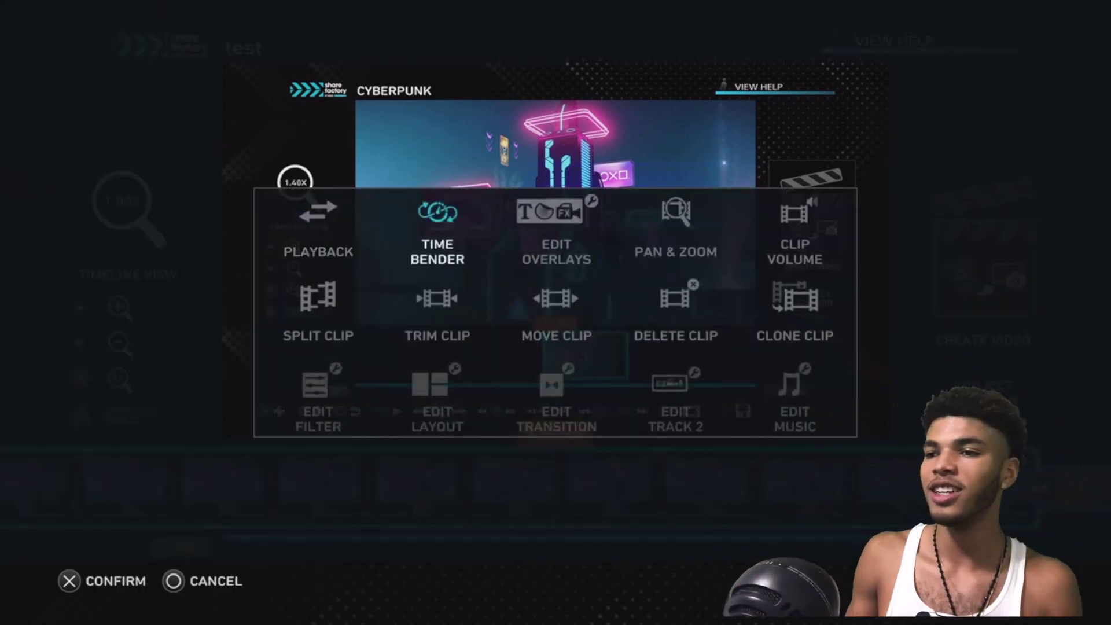
key("Left")
key("Down")
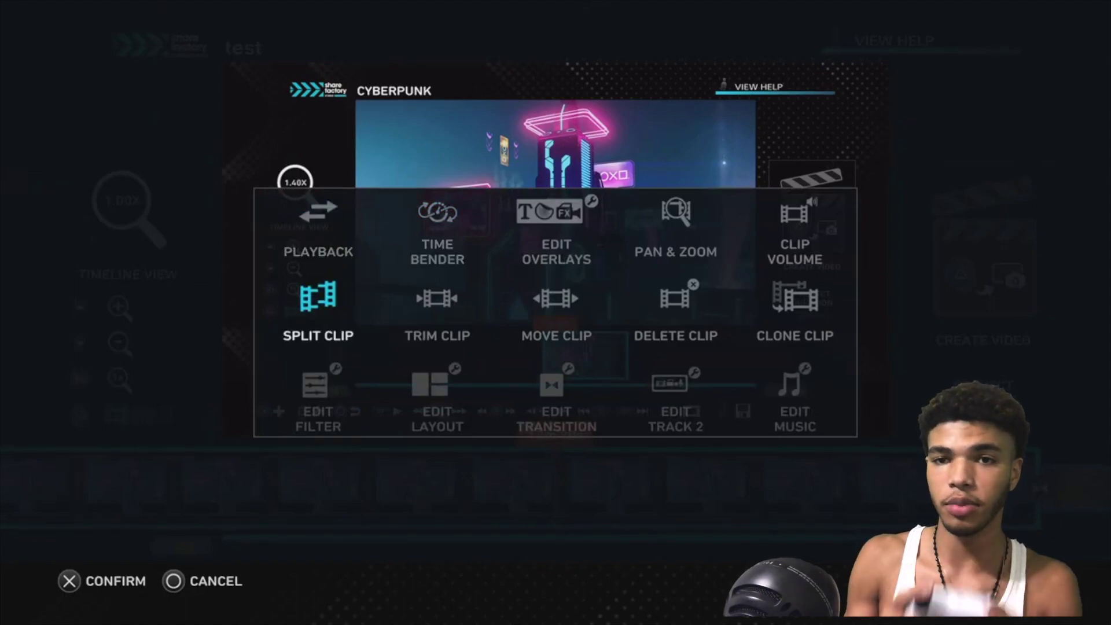
key("Return")
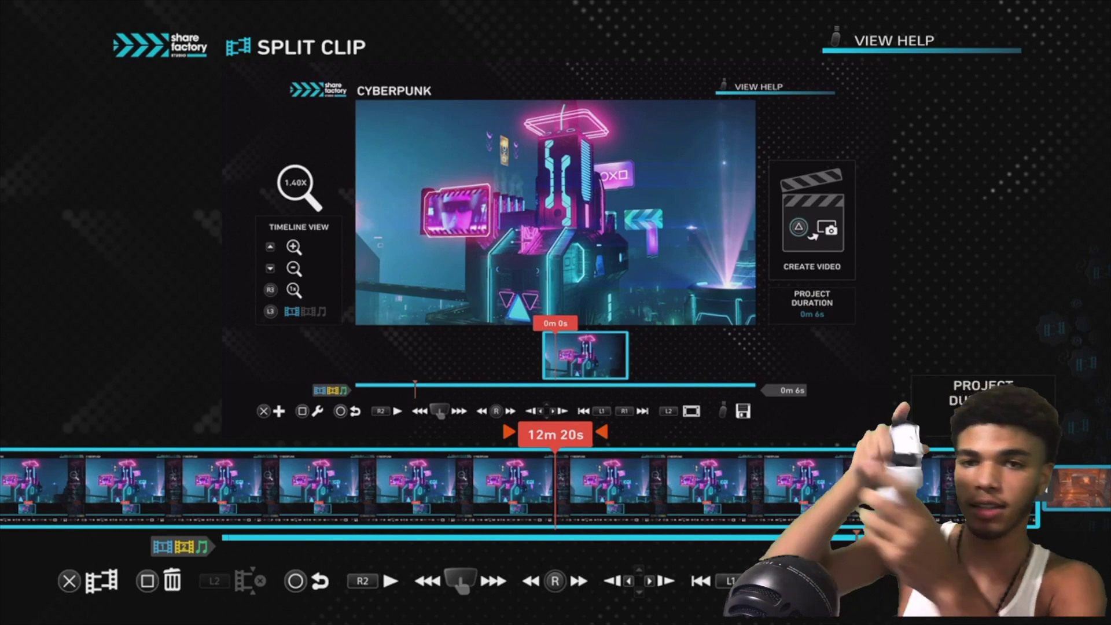
key("Return")
key("Left")
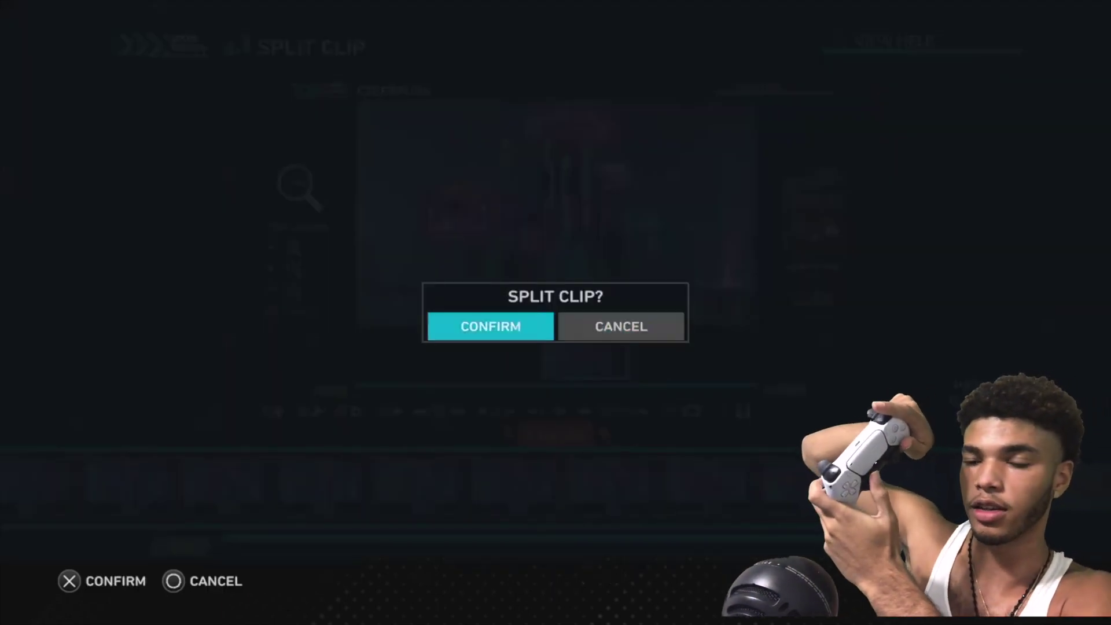
key("Return")
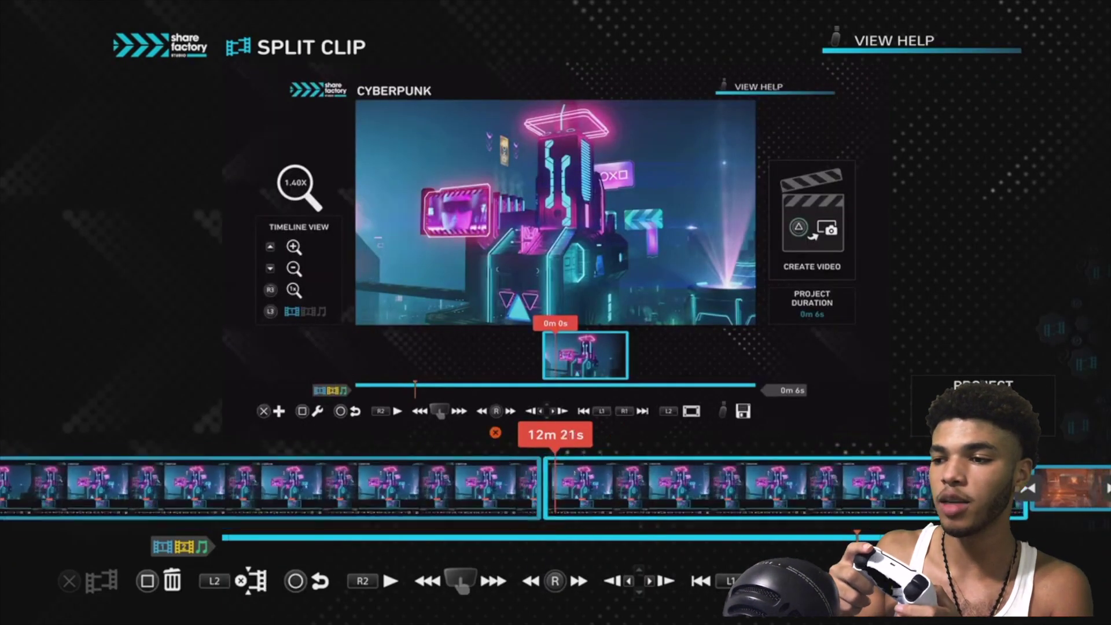
Delete the long first part of the split clip and scrub through the remaining part
key("Right")
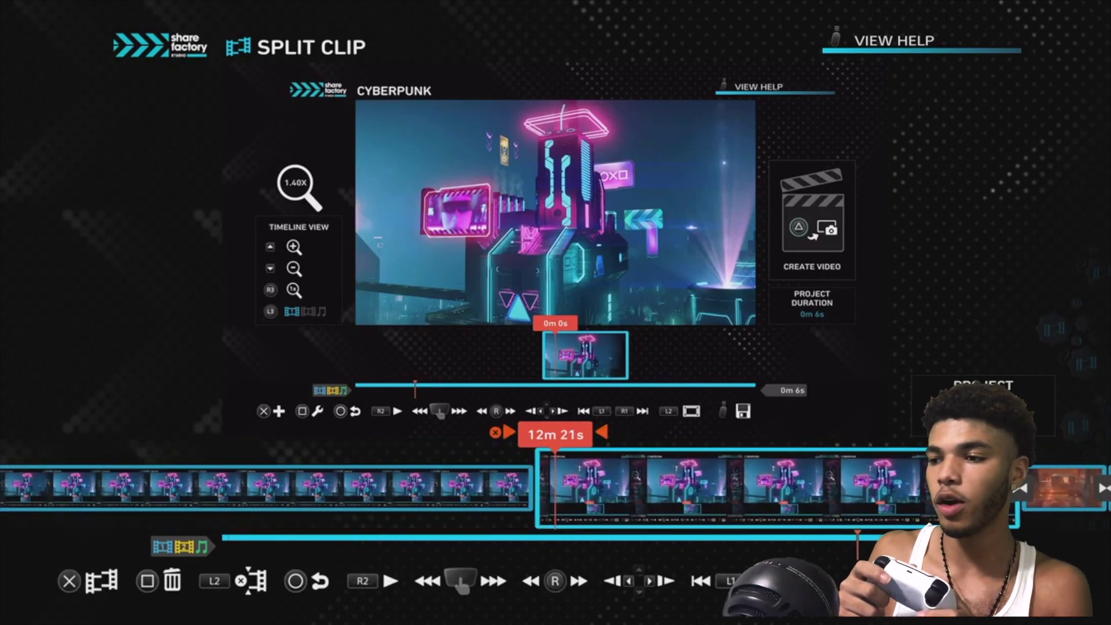
key("space")
key("Left")
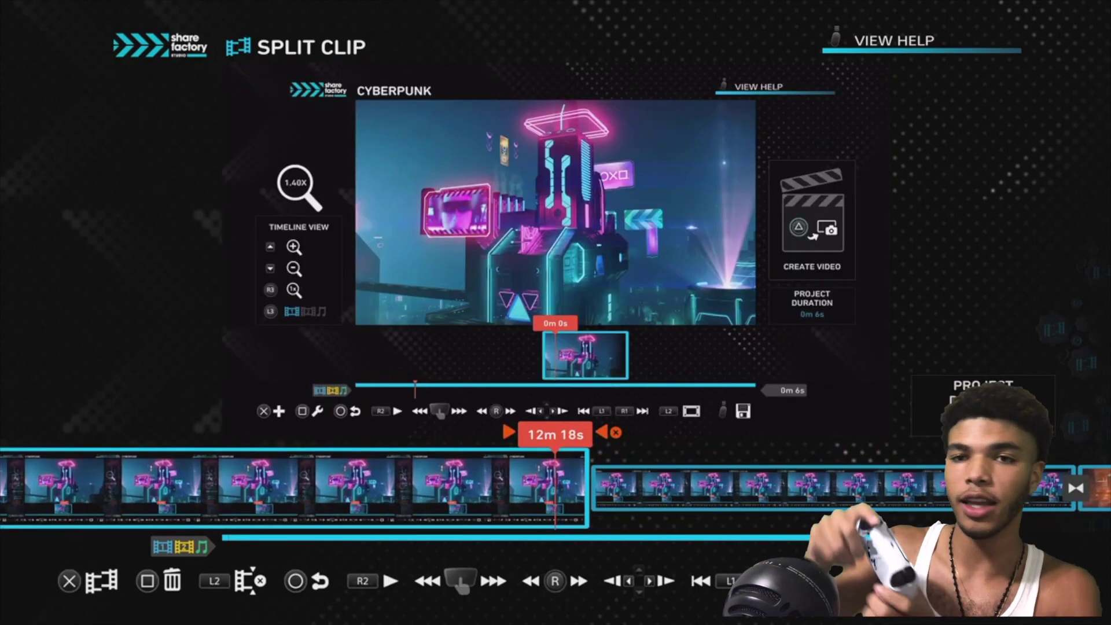
key("Left")
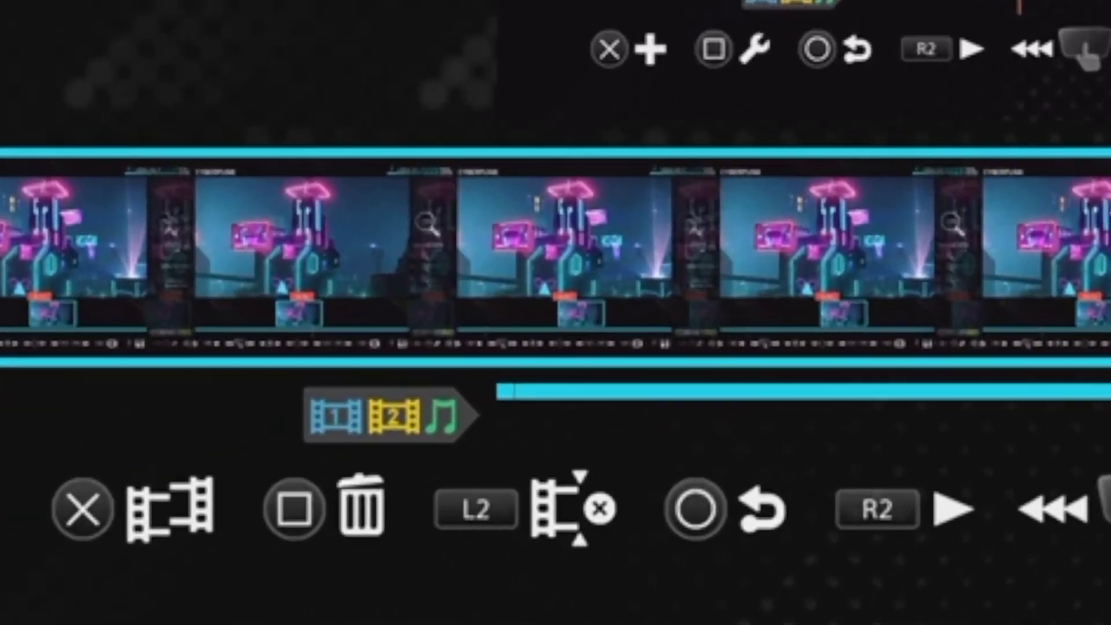
key("Delete")
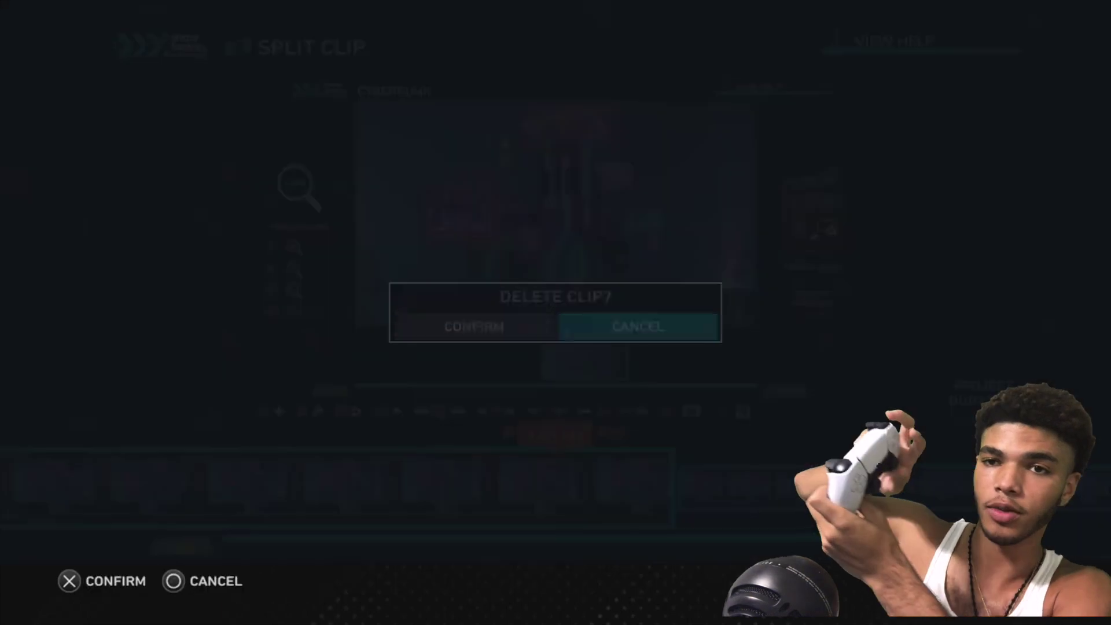
key("Left")
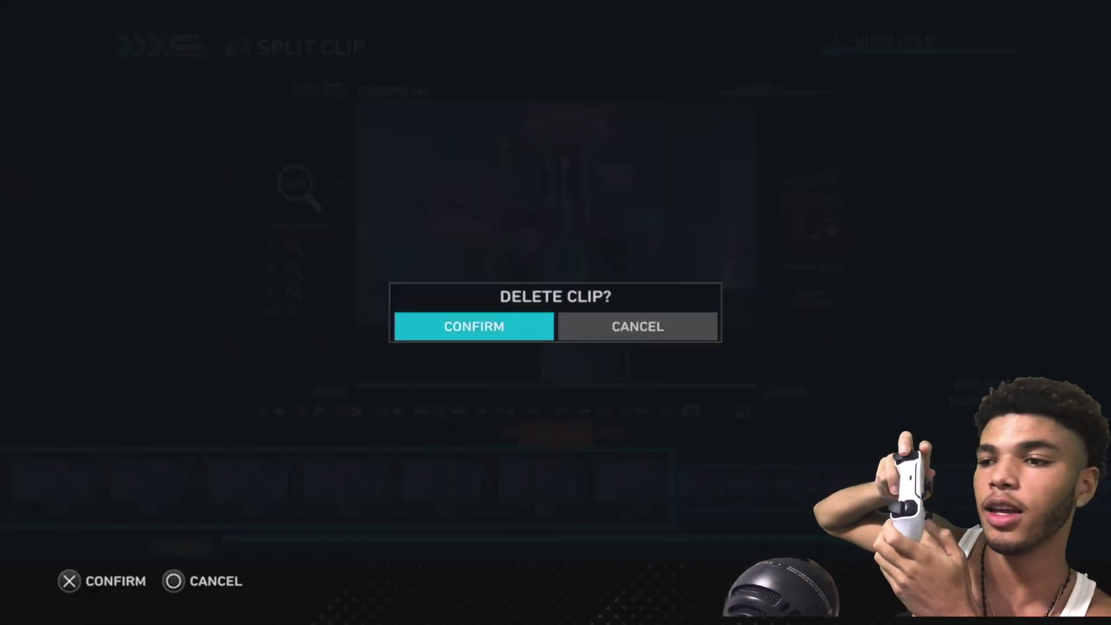
key("Return")
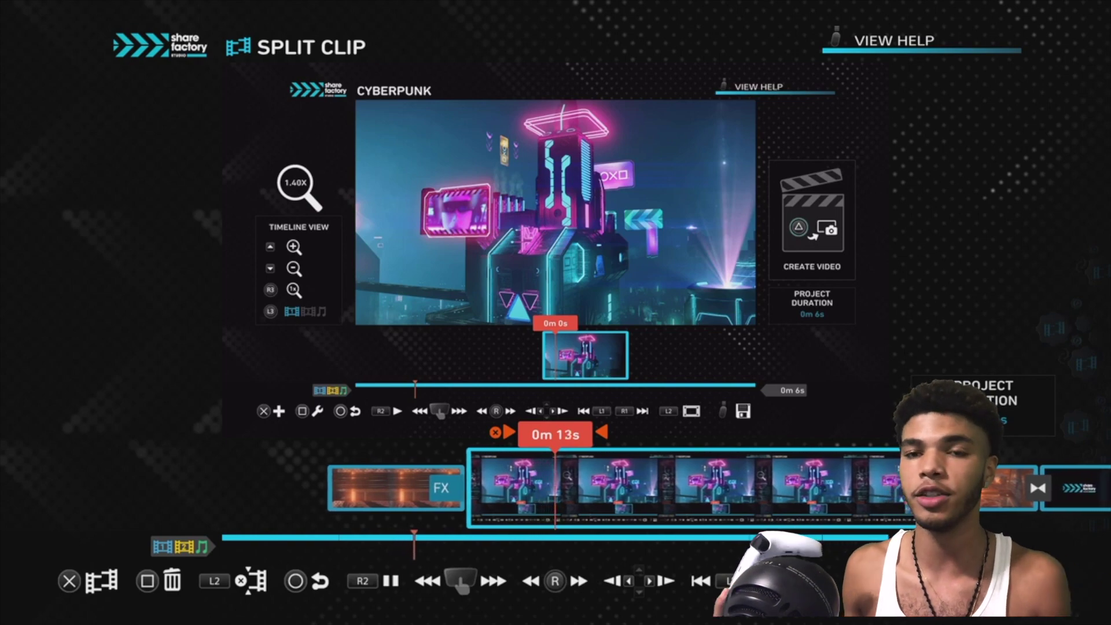
key("Right")
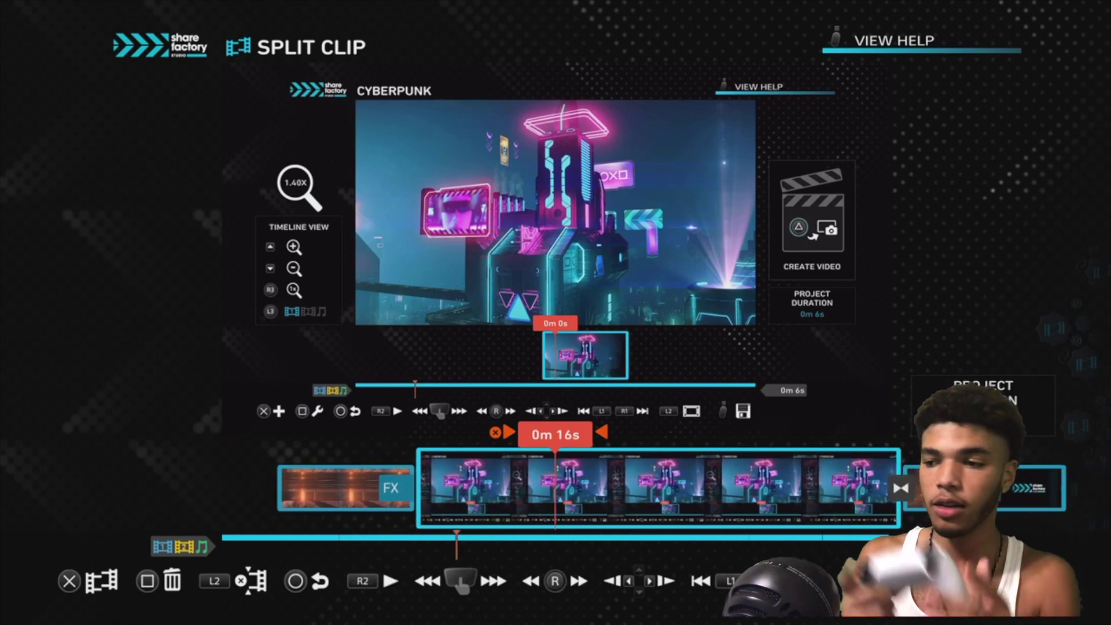
Leave Split Clip mode and open the remaining Share Factory Studio clip for trimming
key("Delete")
key("Escape")
key("Escape")
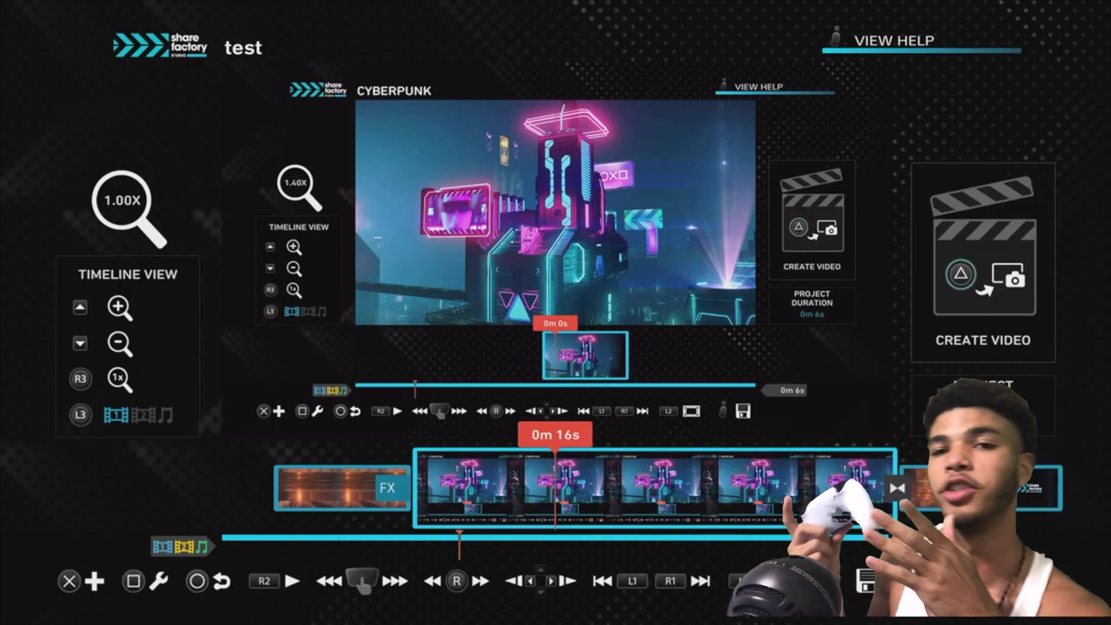
key("Right")
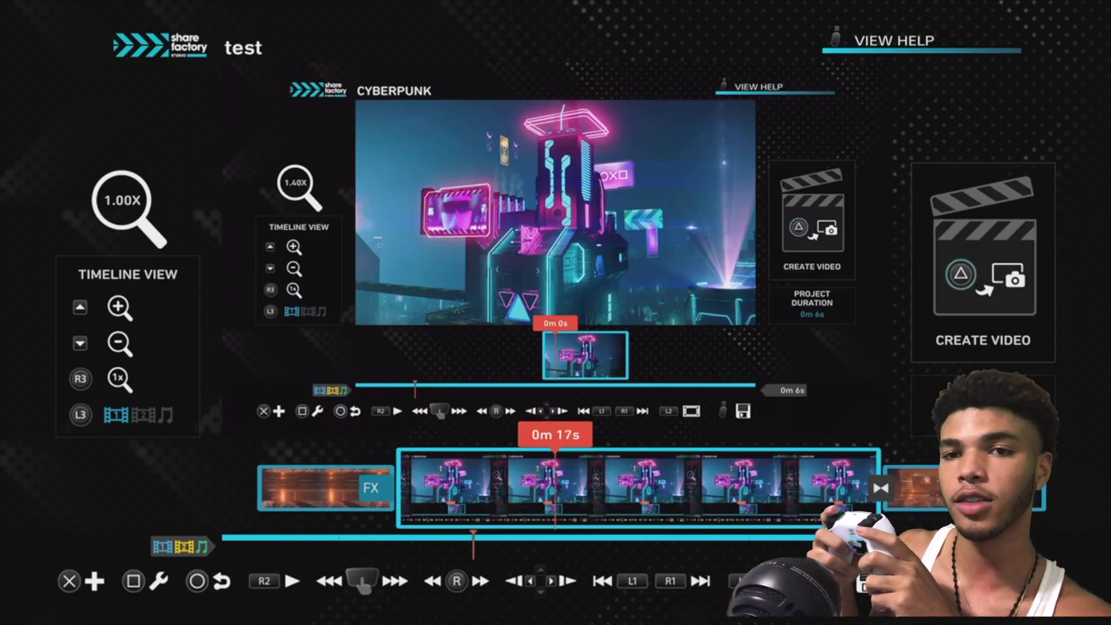
key("s")
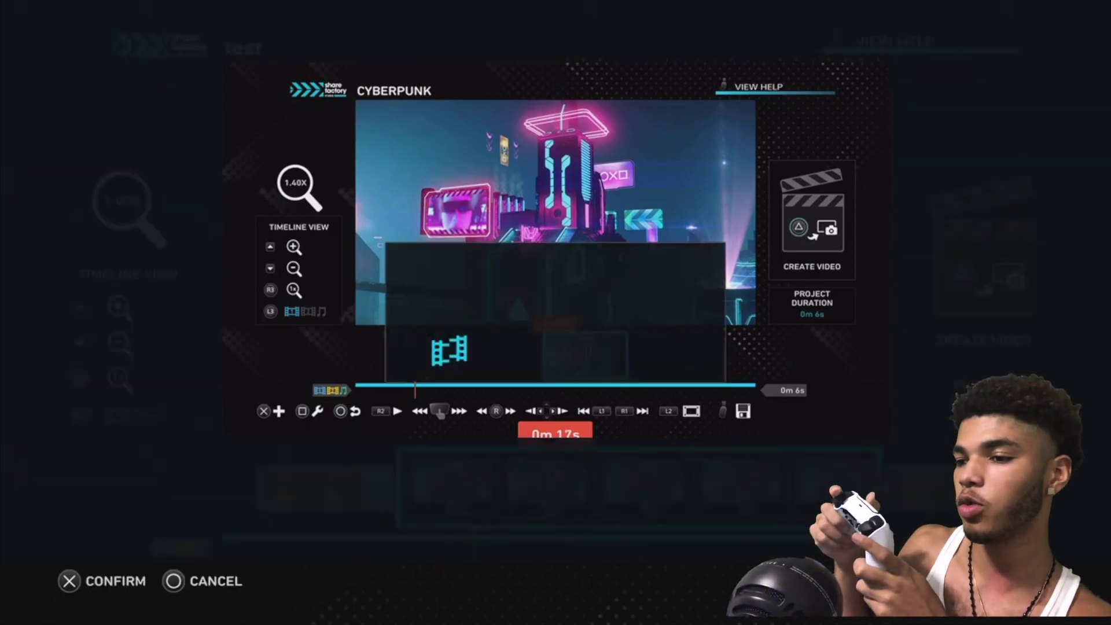
key("Right")
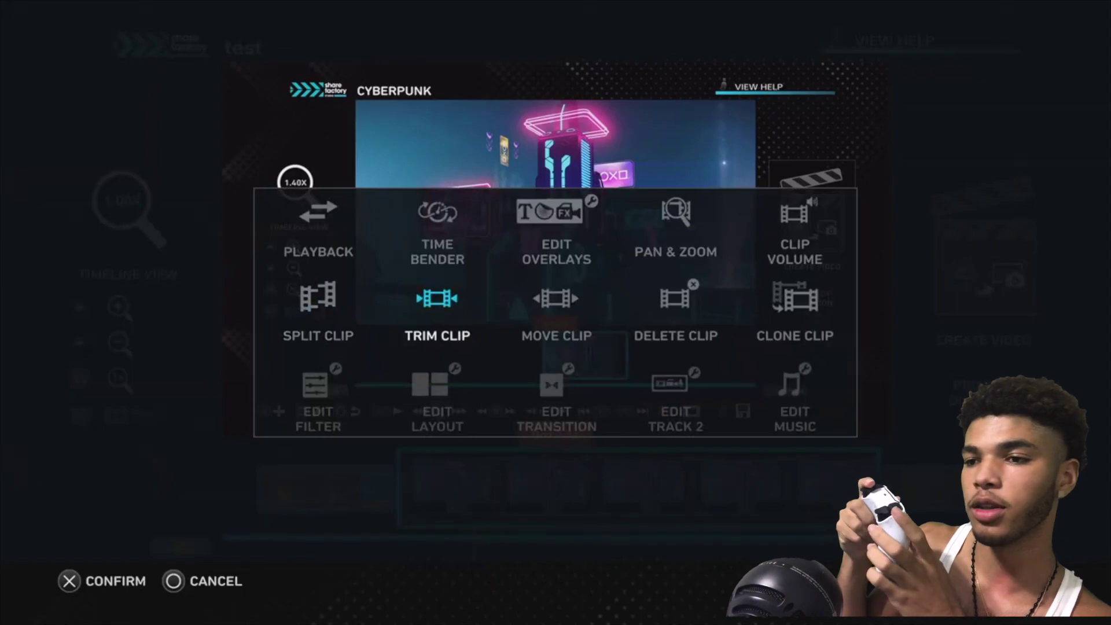
key("Return")
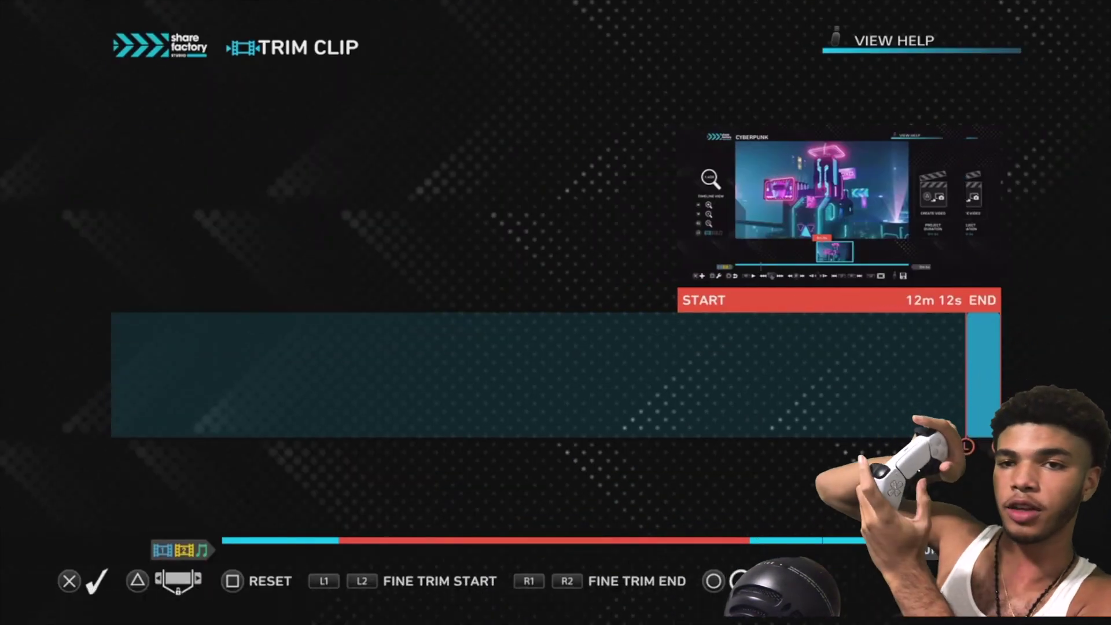
Trim the Share Factory Studio clip to start at about 12m 5s and end slightly earlier, and apply the trim
key("Left")
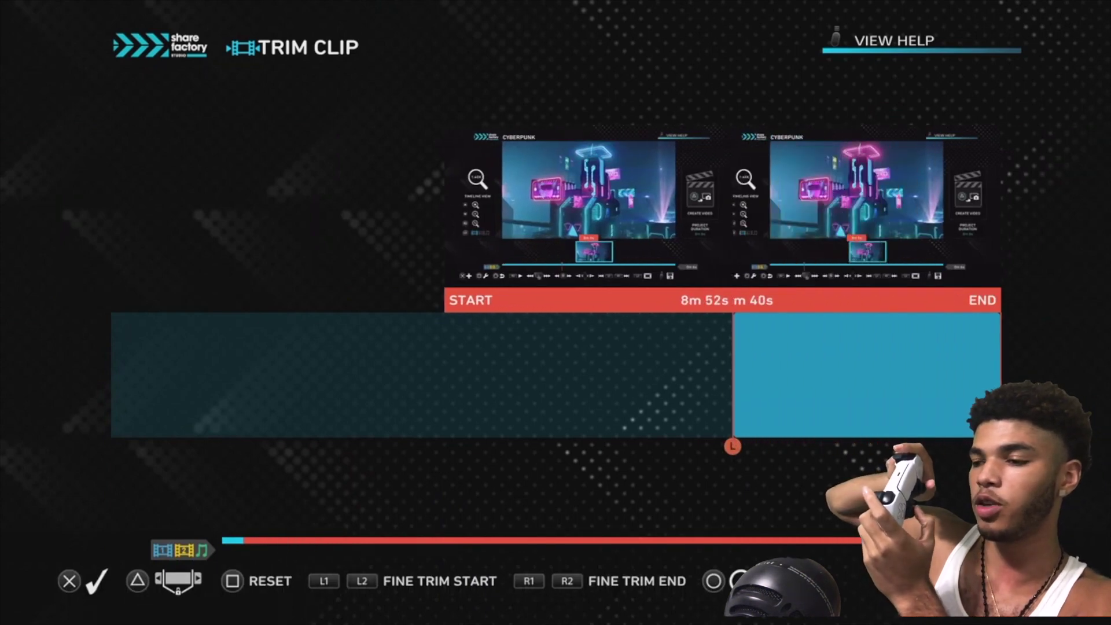
key("Left")
key("Right")
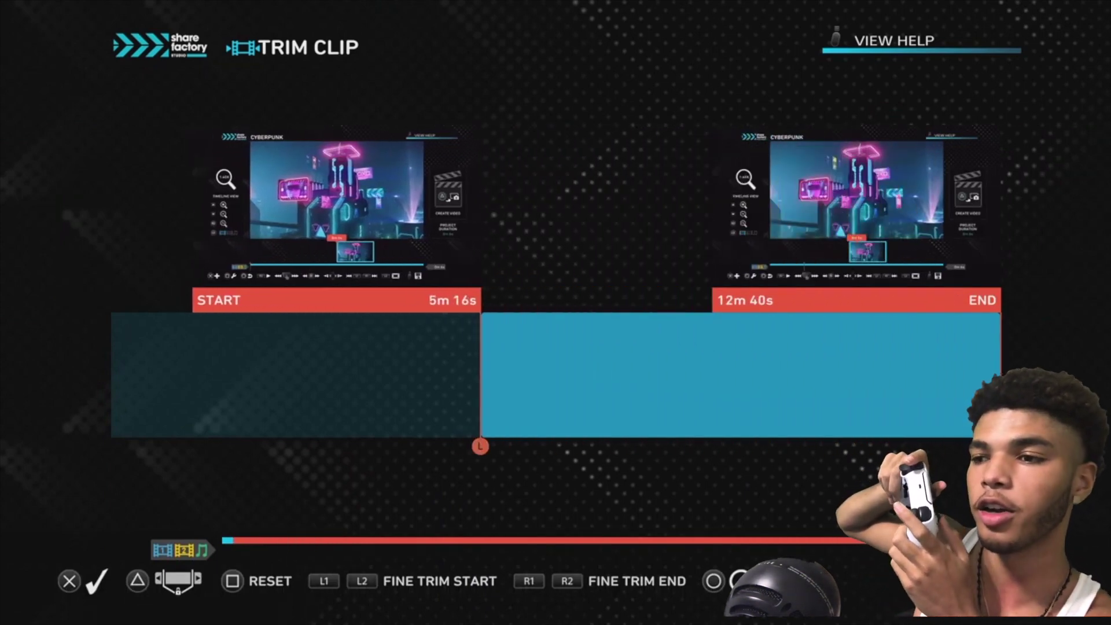
key("Left")
key("Right")
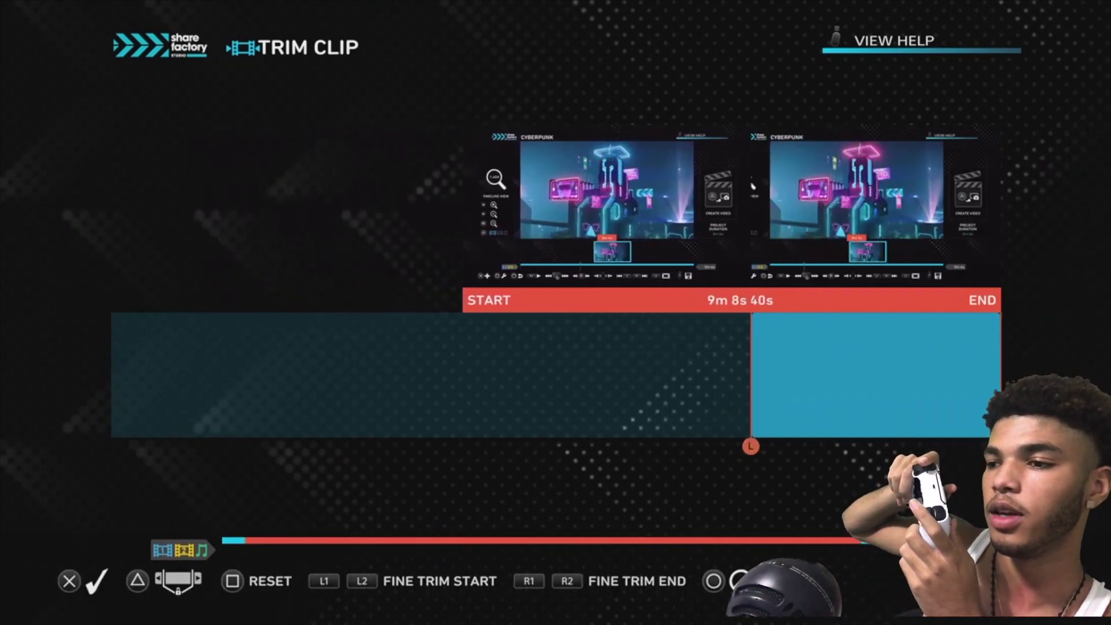
key("Left")
key("Right")
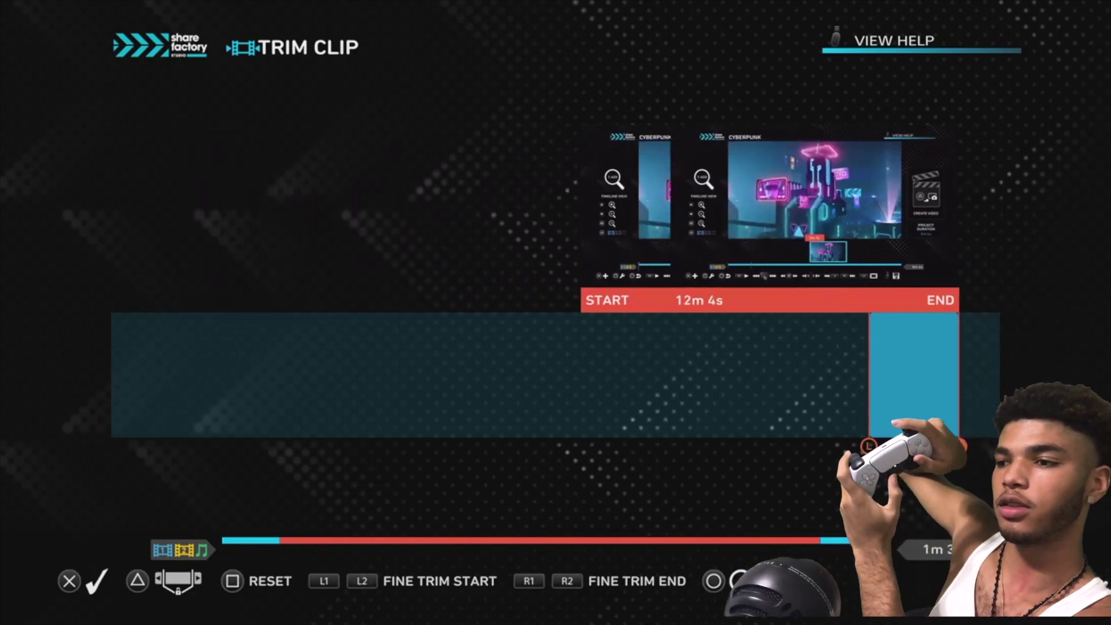
key("Left")
key("Right")
key("Right")
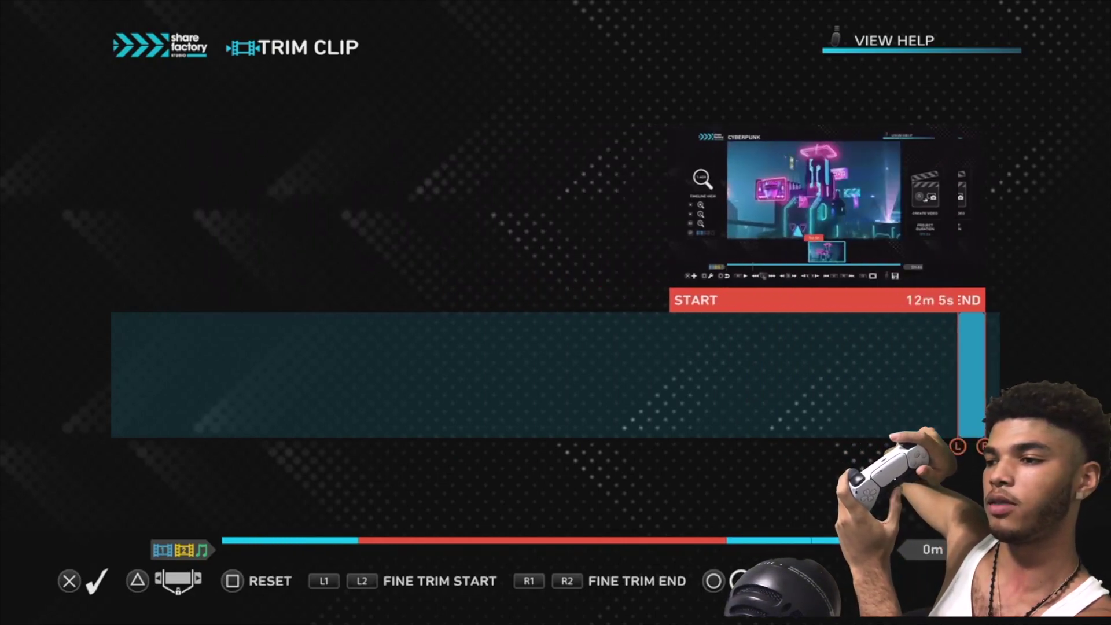
key("Return")
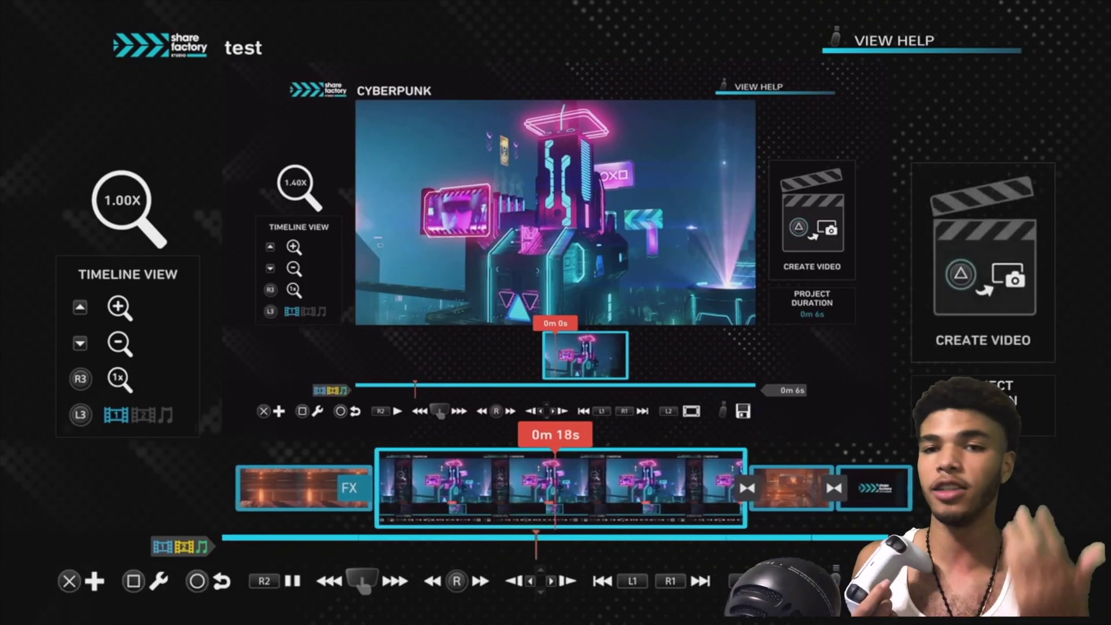
Add the 4m 26s Share Factory Studio recording to the project right after the trimmed clip
key("Right")
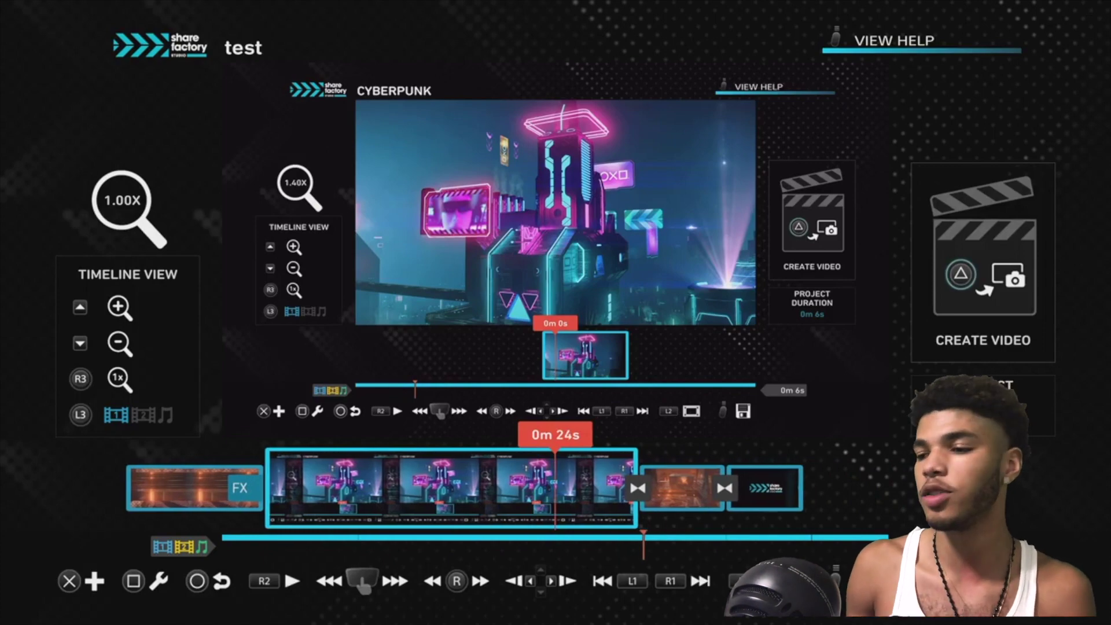
key("Right")
key("Return")
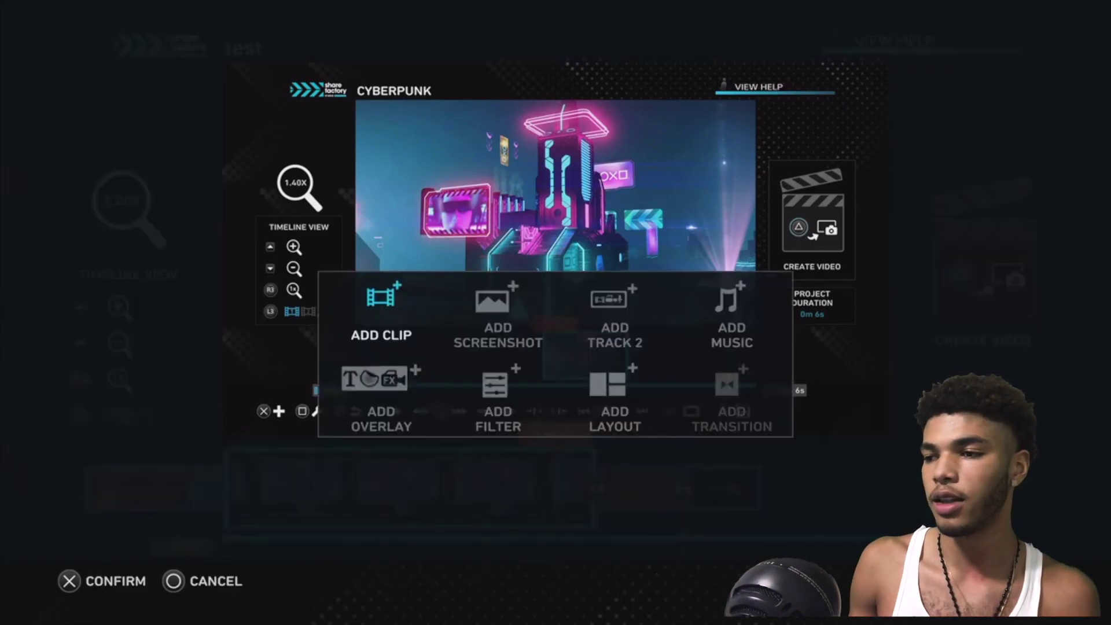
key("Return")
key("Down")
key("Right")
key("Down")
key("Down")
key("Down")
key("Down")
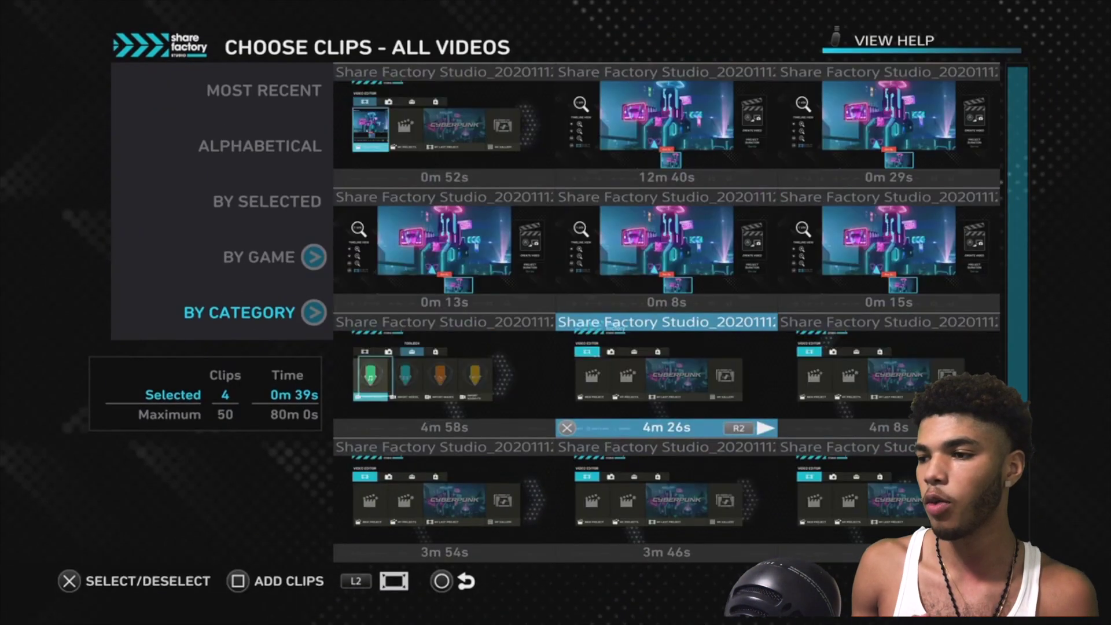
key("Return")
key("backslash")
Play across the cut between the trimmed clip and the added recording and return to 0m 29s
key("Left")
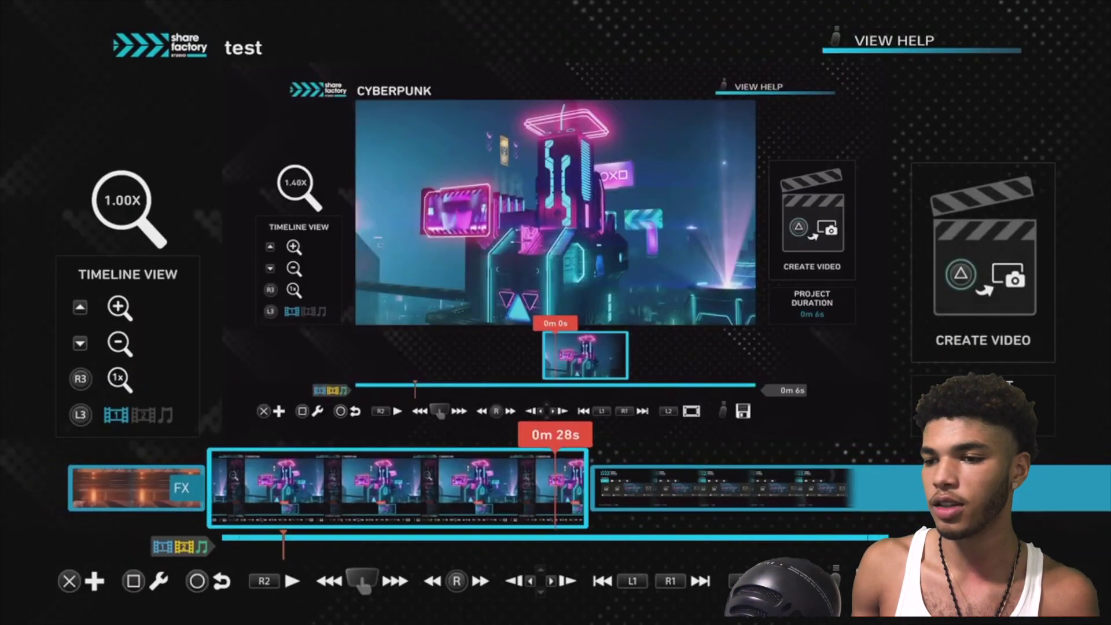
key("Left")
key("space")
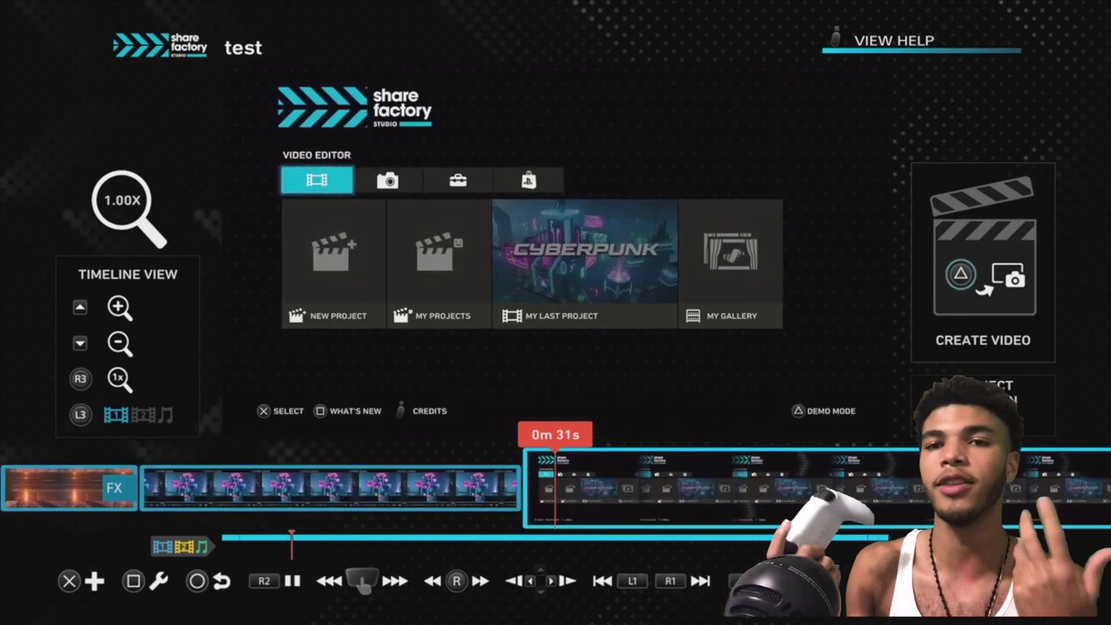
key("space")
key("Left")
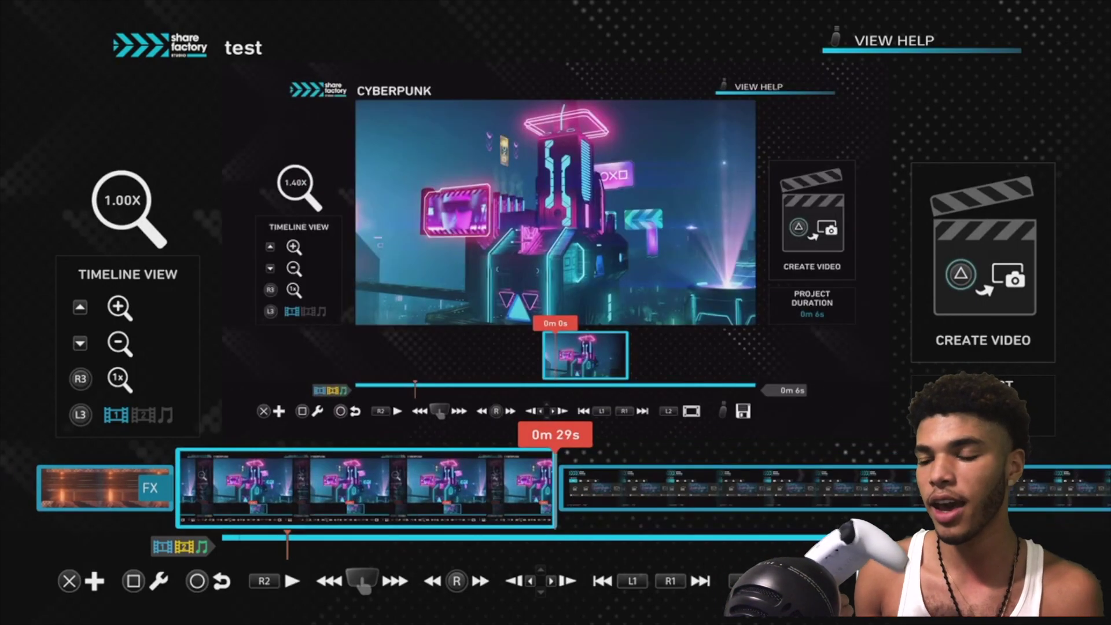
key("Return")
key("Right")
key("Right")
key("Escape")
Move back to 0m 23s on the timeline and add a track from the music library to the project
key("Left")
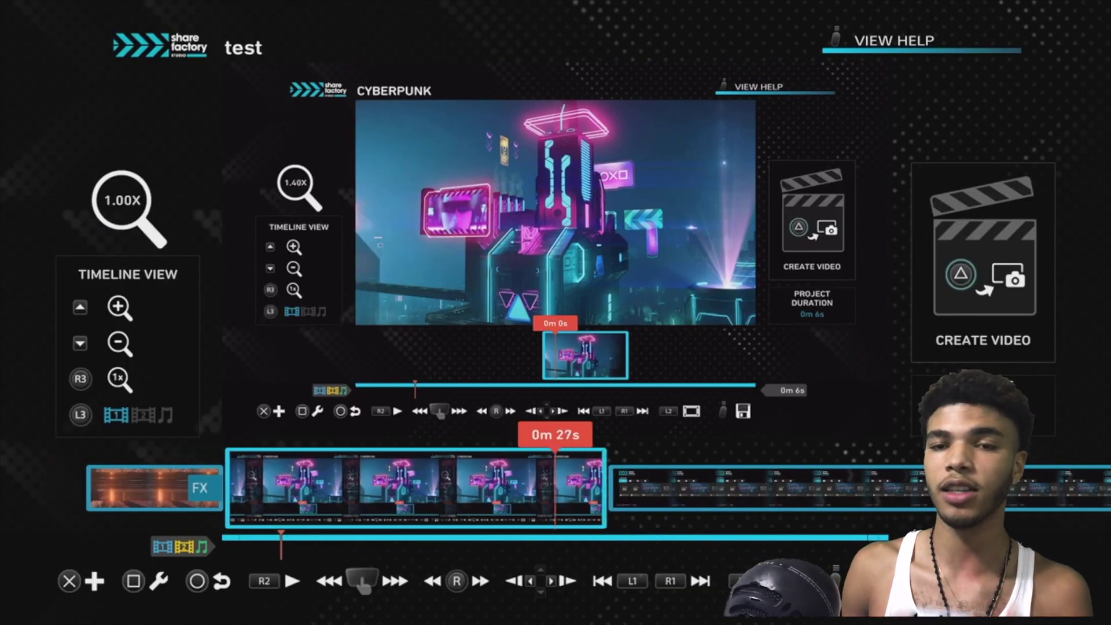
key("Left")
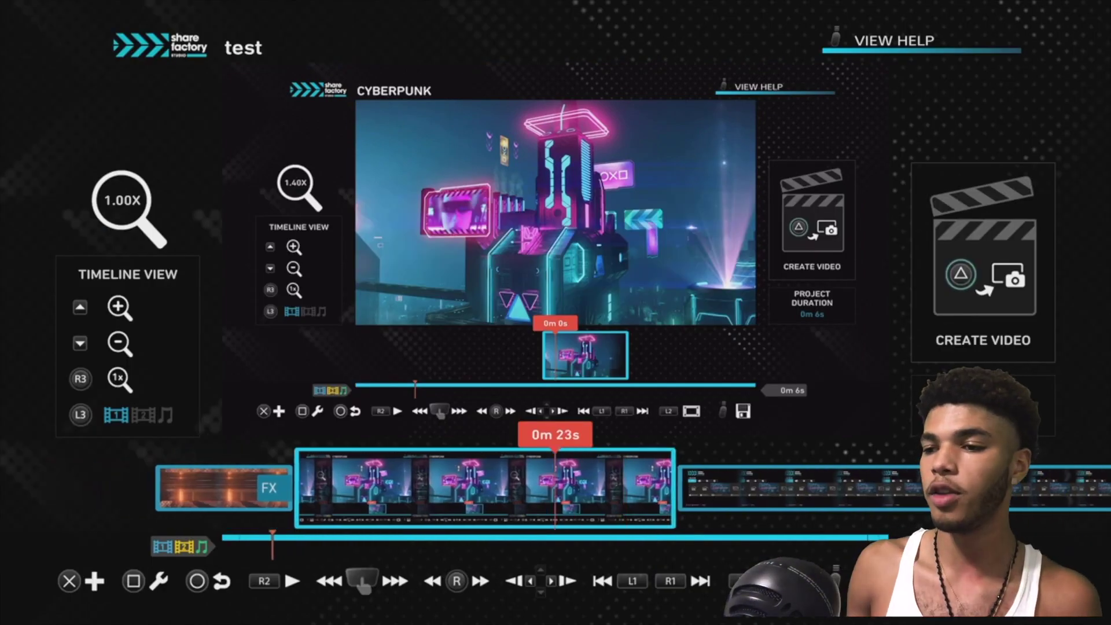
key("Return")
key("Escape")
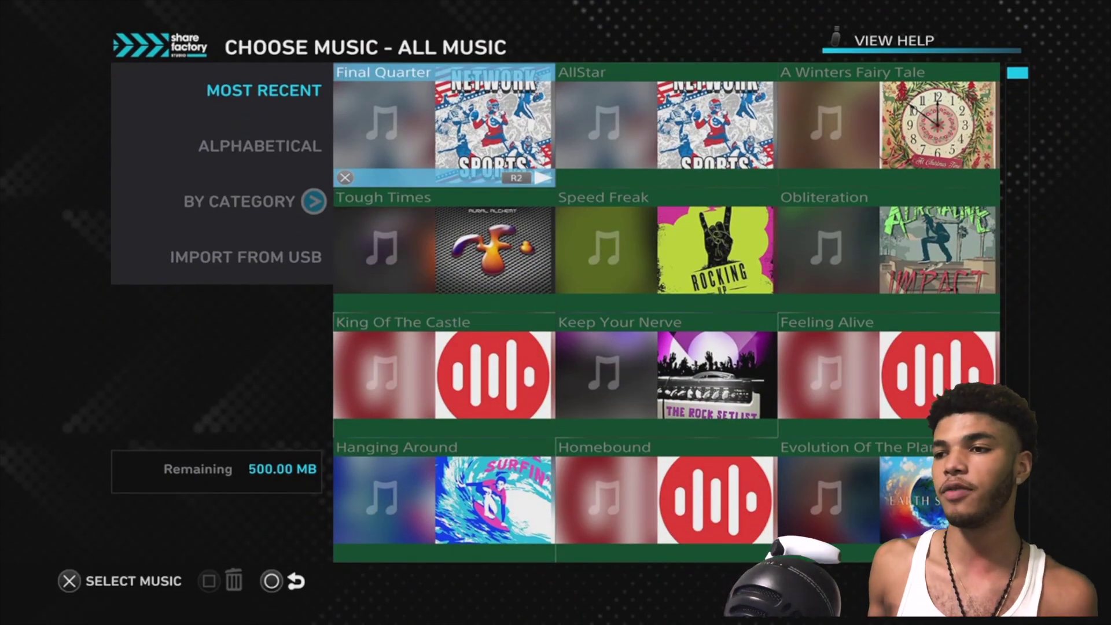
key("Right")
key("Return")
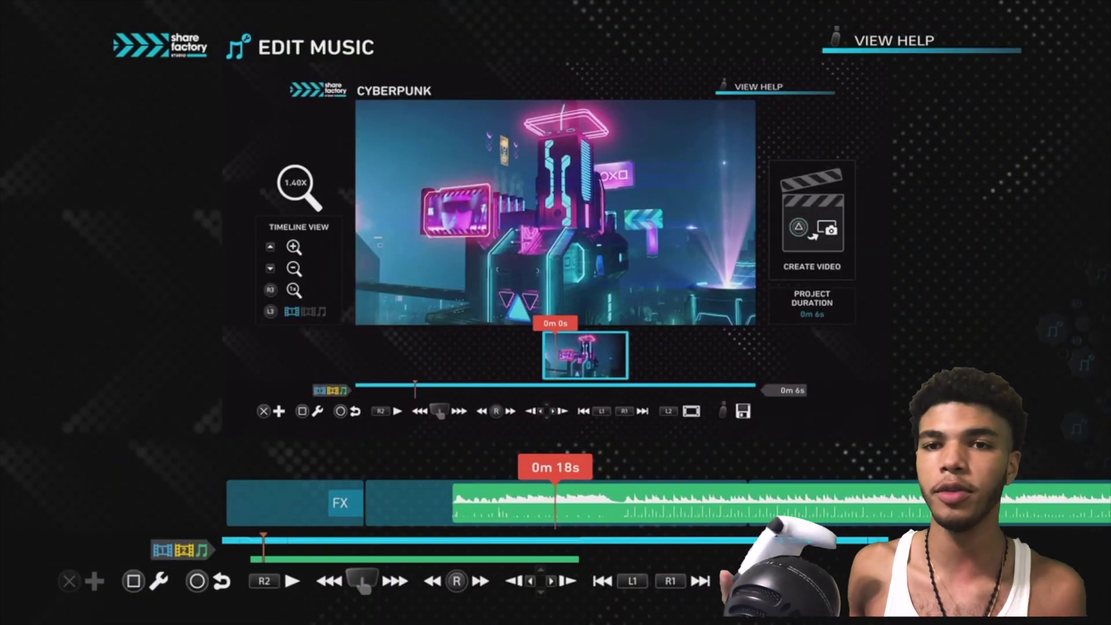
Check the start of the music track on the timeline and begin repositioning it with Move Music
key("Left")
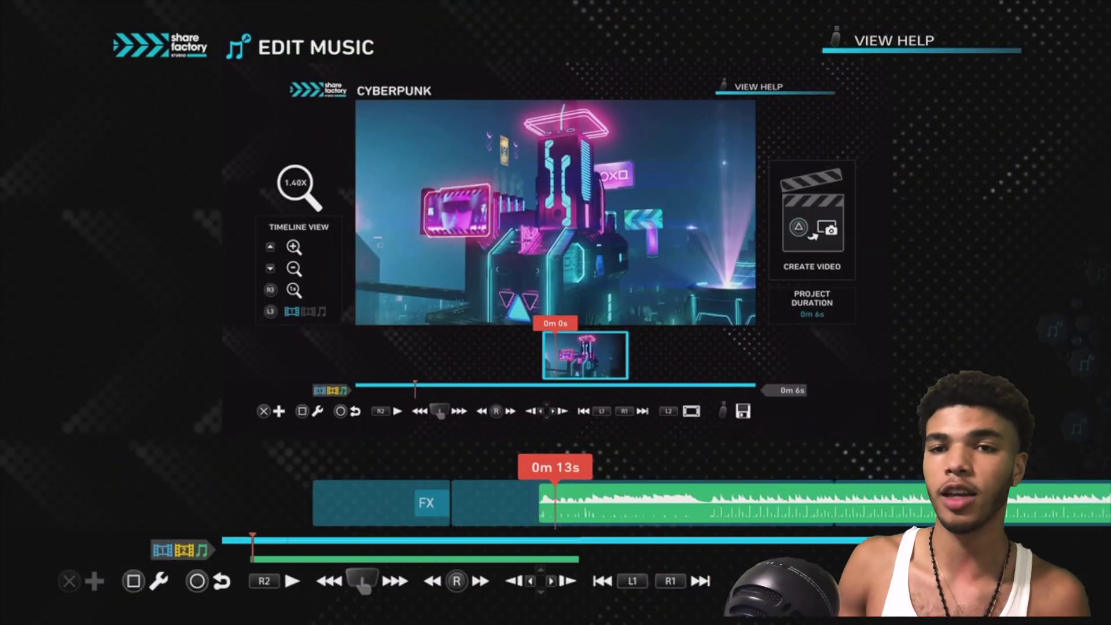
key("Right")
key("Right")
key("Left")
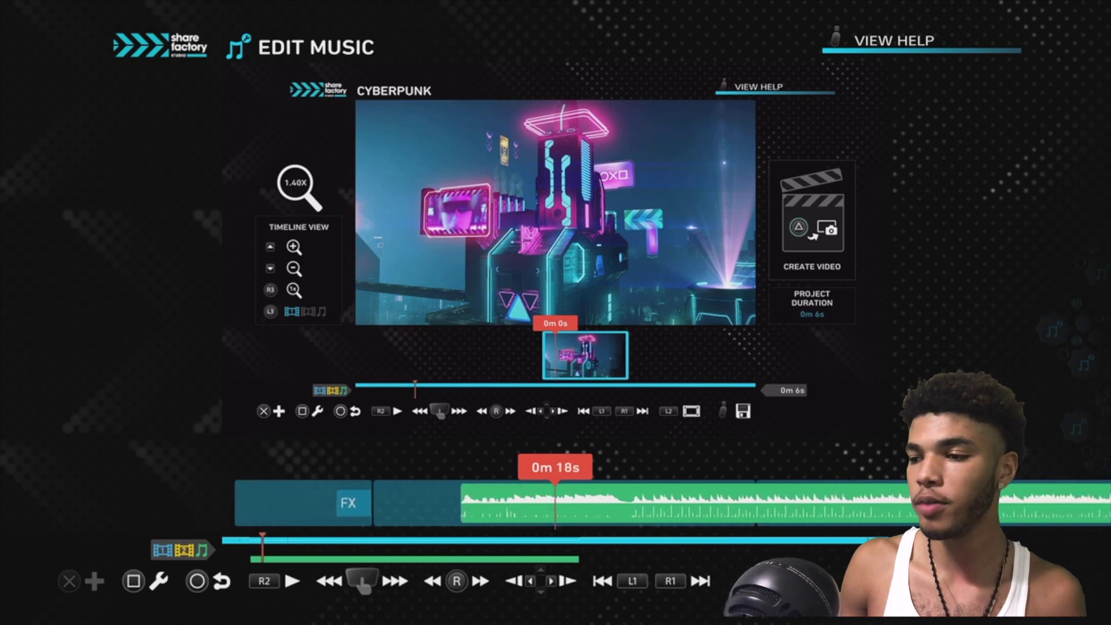
key("Return")
key("Right")
key("Right")
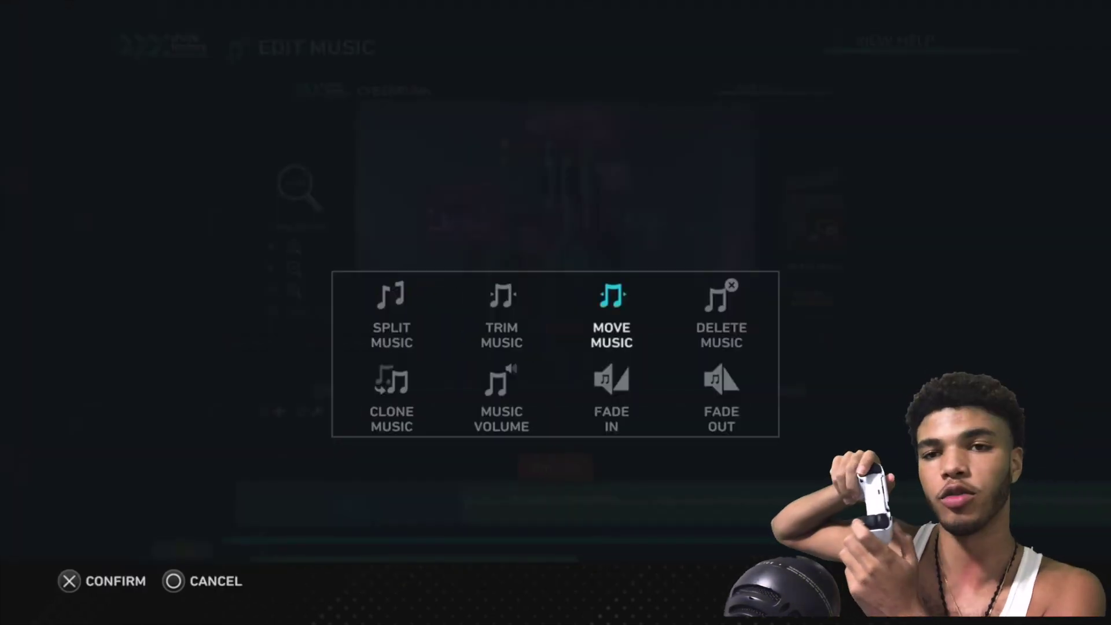
key("Right")
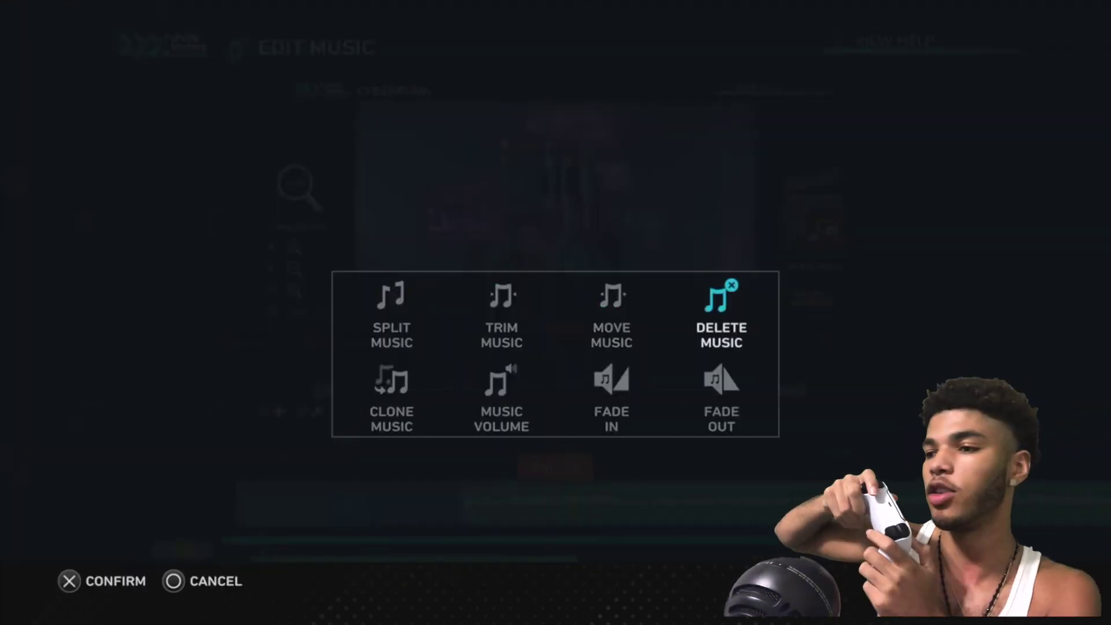
key("Left")
key("Return")
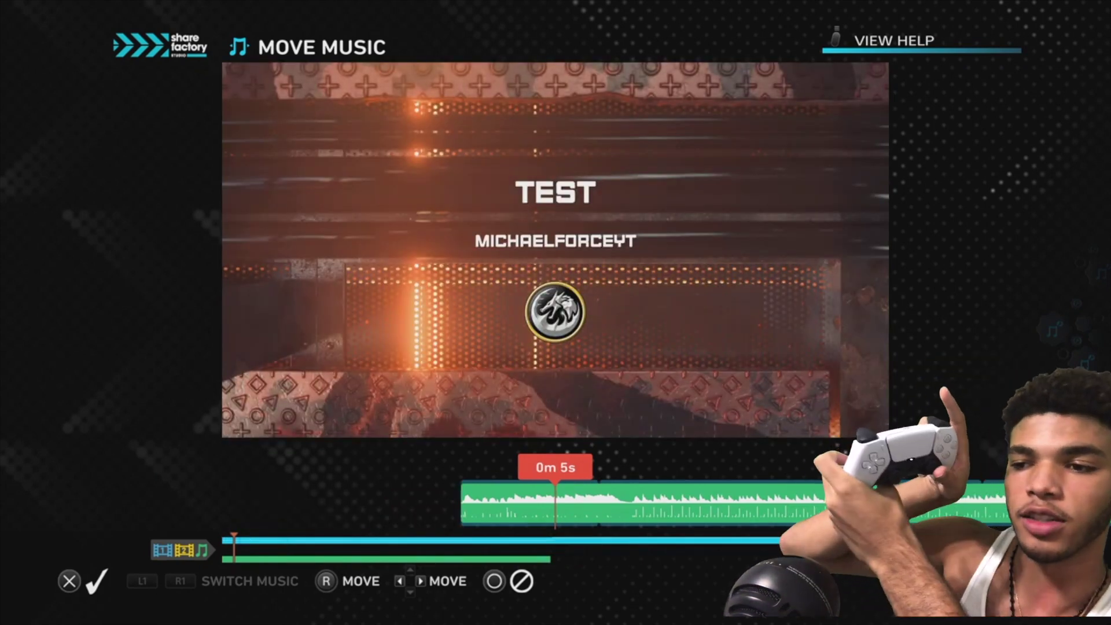
Shift the music track until the playhead reads 0m 22s, apply the move and return to the main timeline
key("Right")
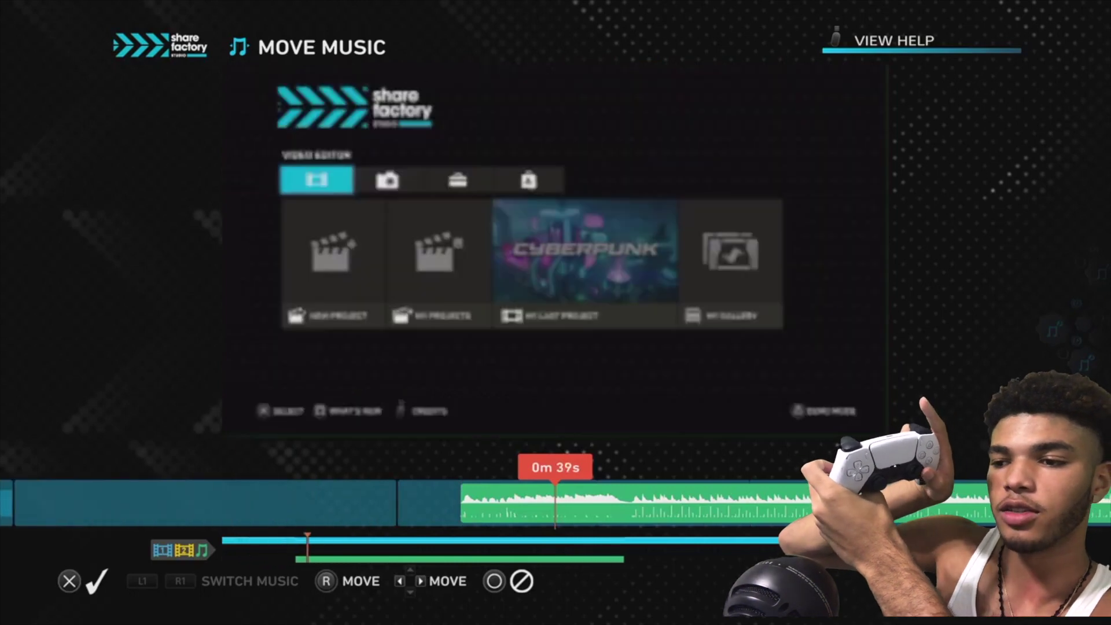
key("Right")
key("Left")
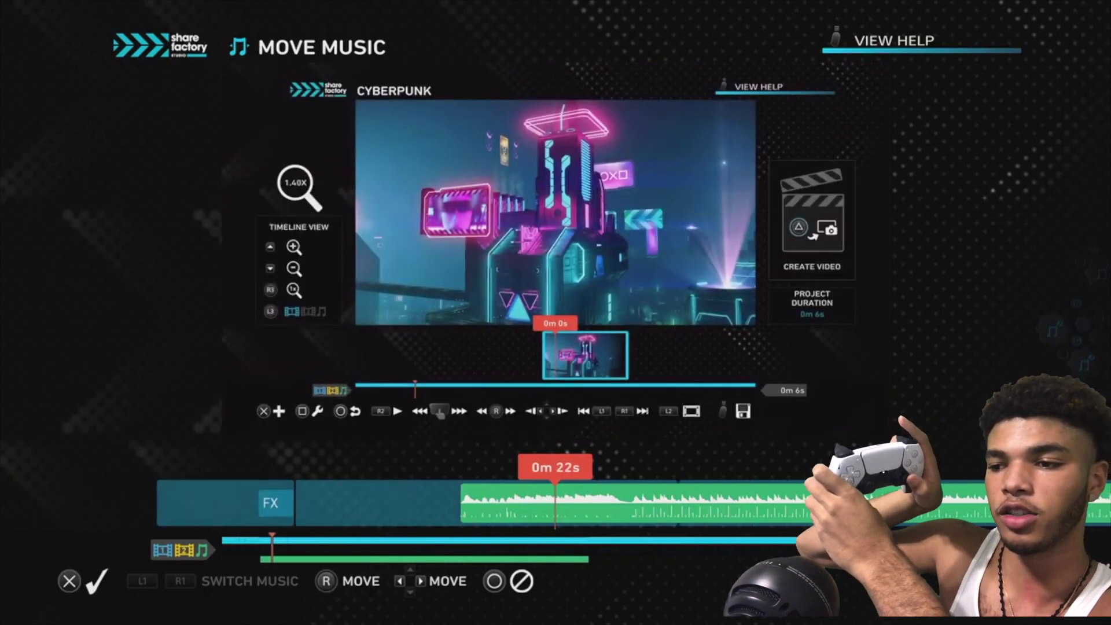
key("Right")
key("Left")
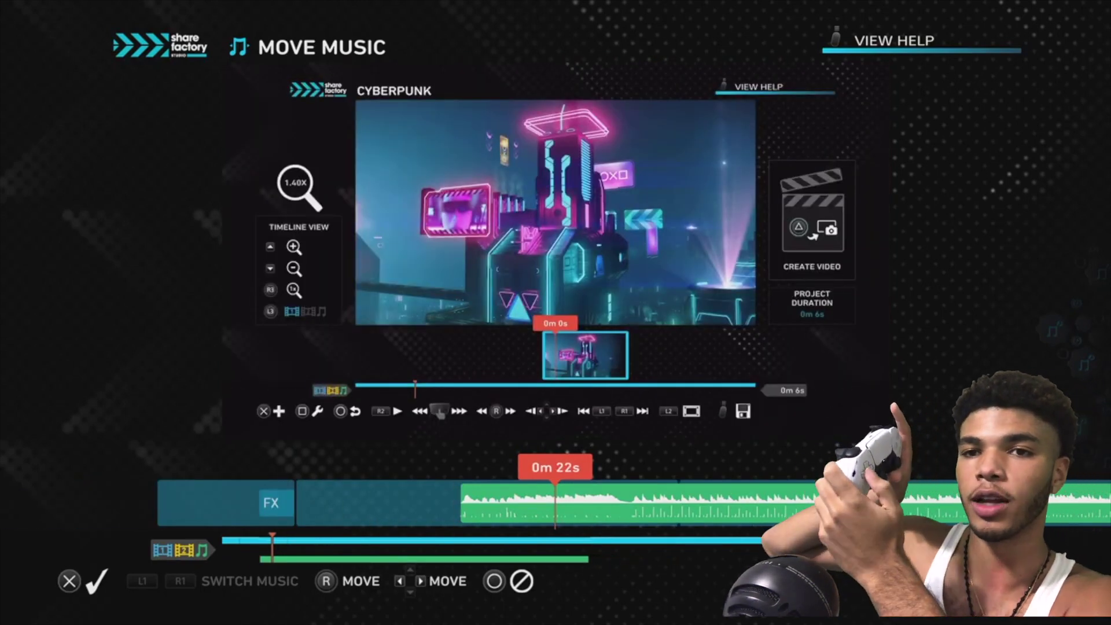
key("Left")
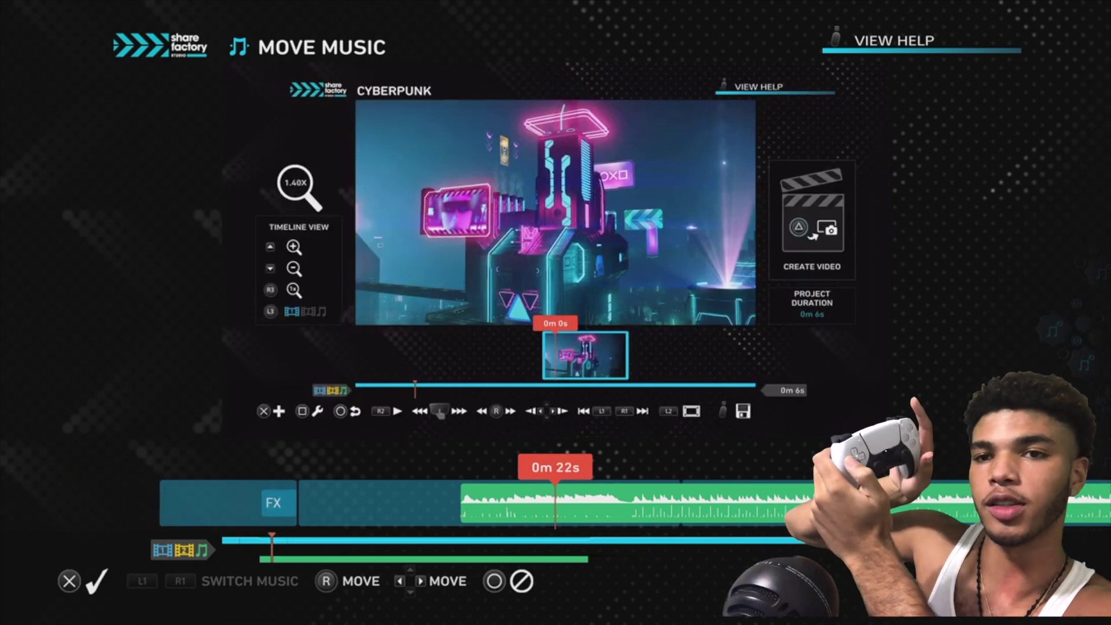
key("Return")
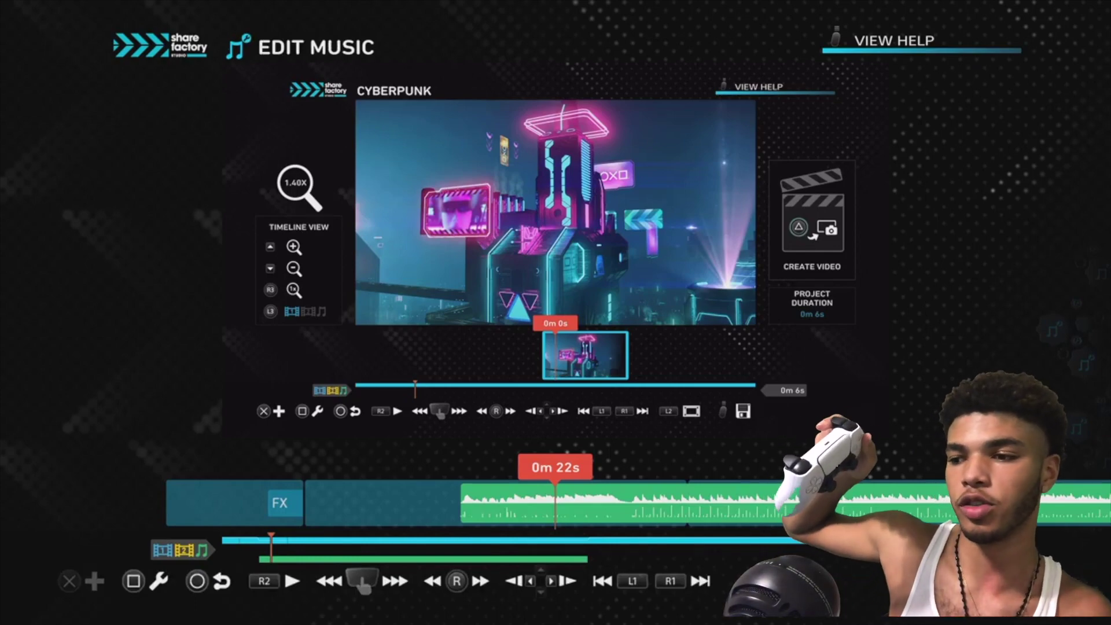
key("Escape")
key("Left")
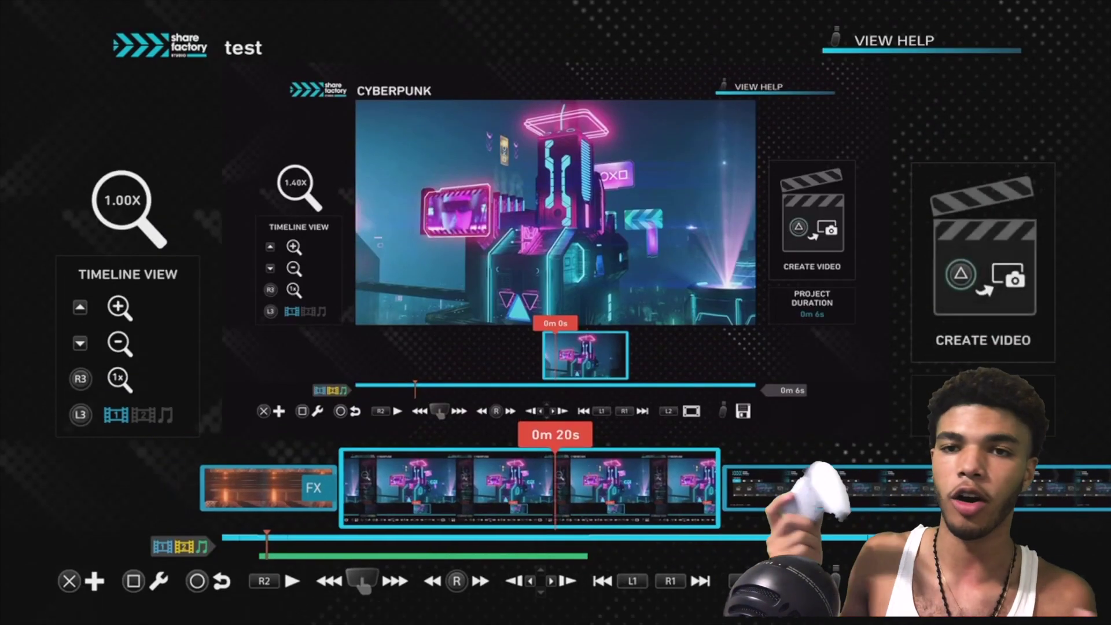
key("Return")
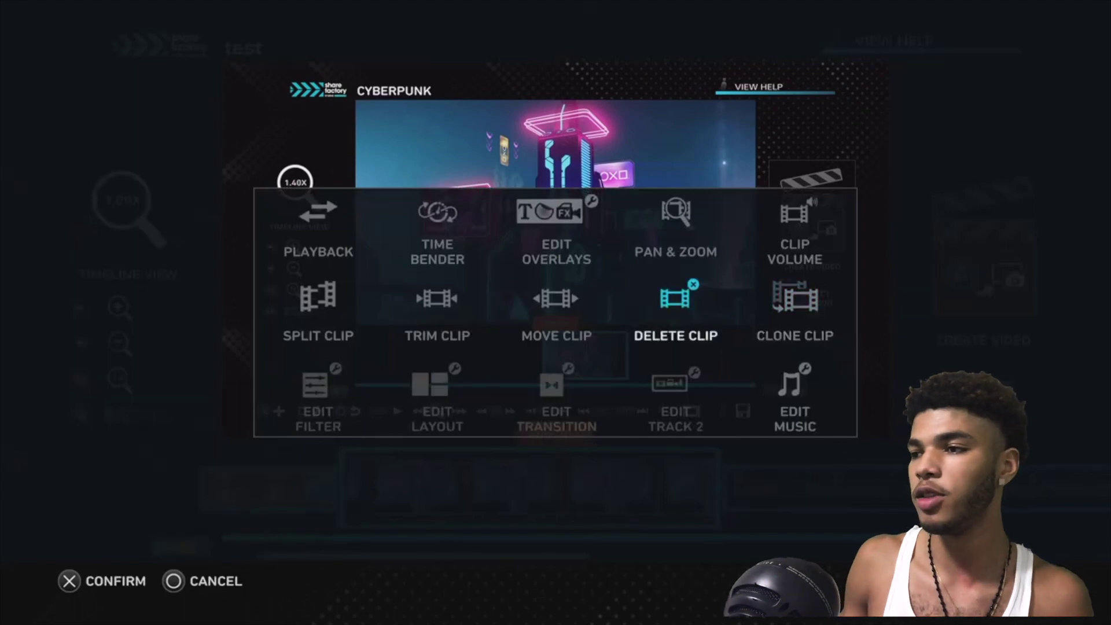
key("Up")
key("Left")
key("Down")
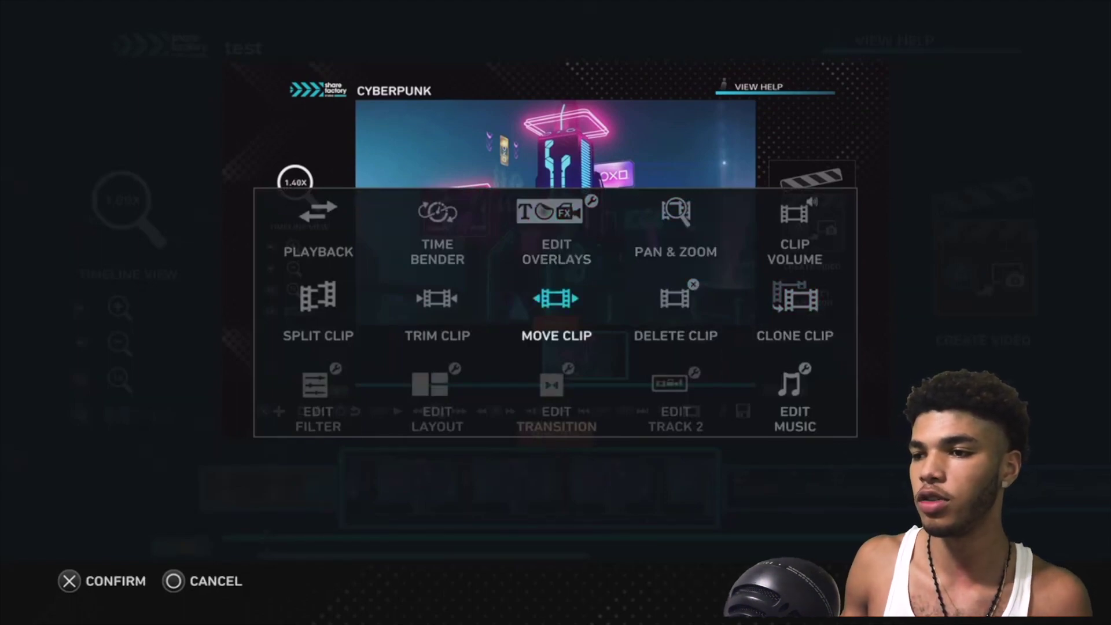
key("Escape")
Open the project's music for editing and place the playhead at 0m 26s on the track
key("Return")
key("Right")
key("Down")
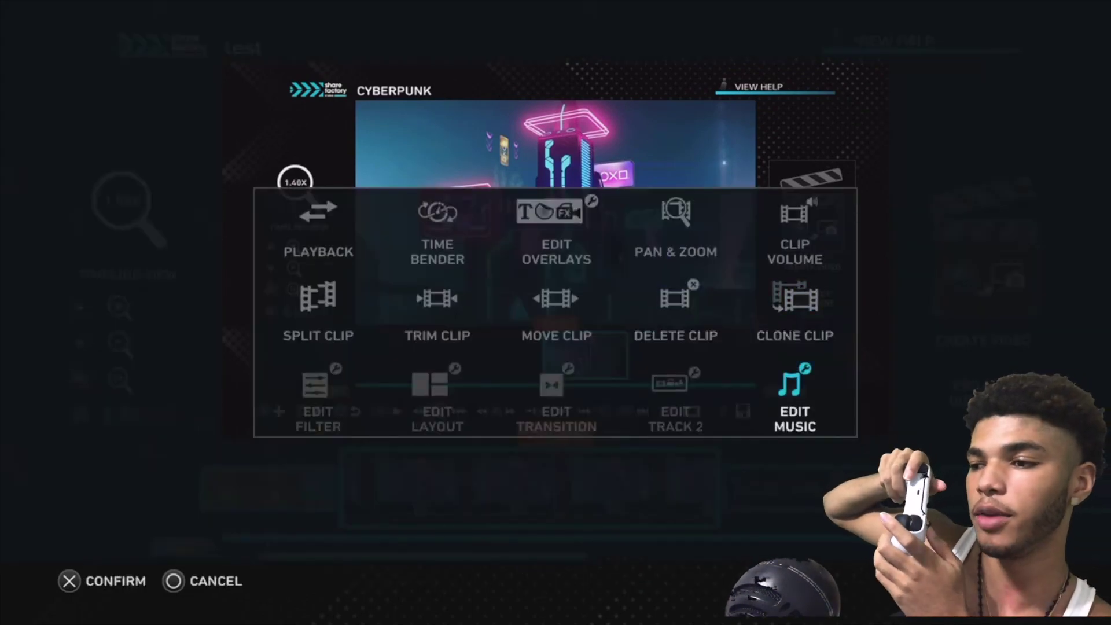
key("Return")
key("Right")
key("Left")
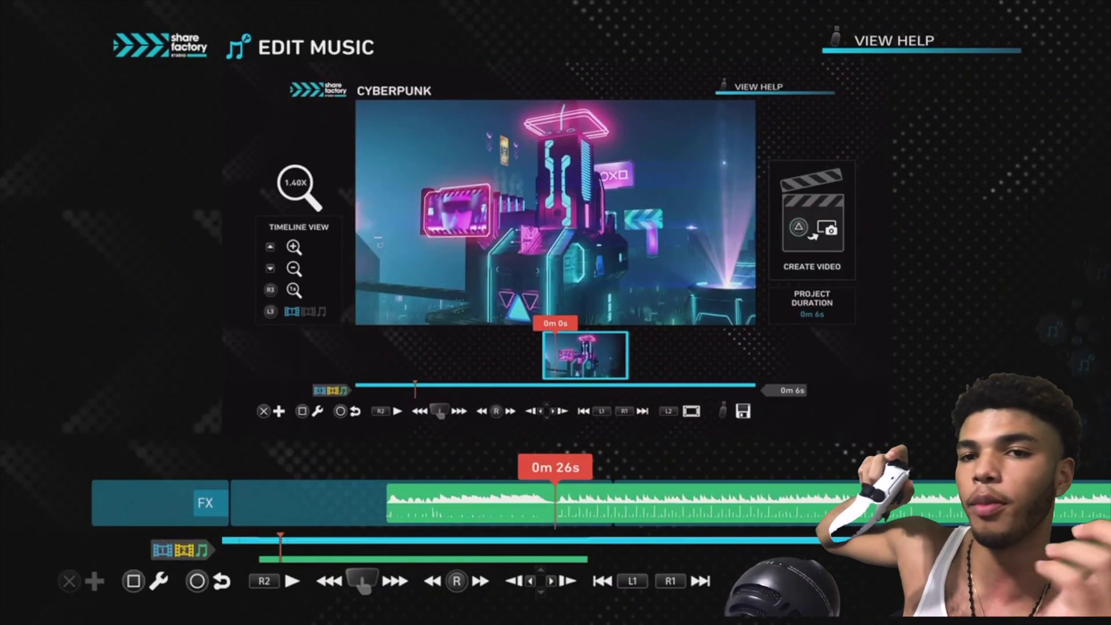
Delete the music track from the project and return to the main timeline
key("Return")
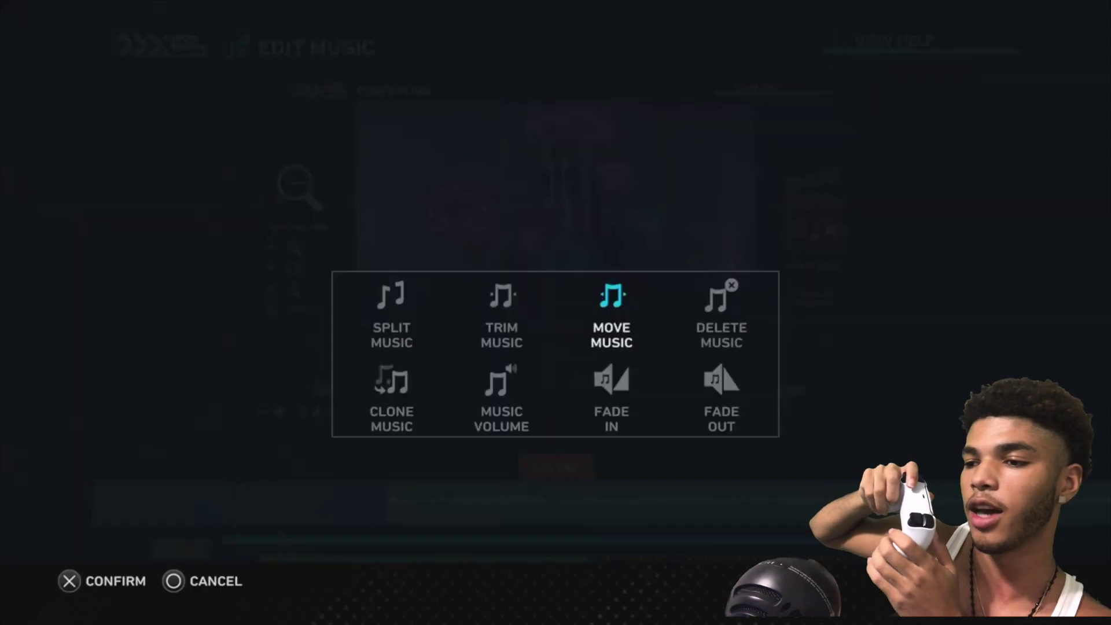
key("Down")
key("Left")
key("Right")
key("Up")
key("Right")
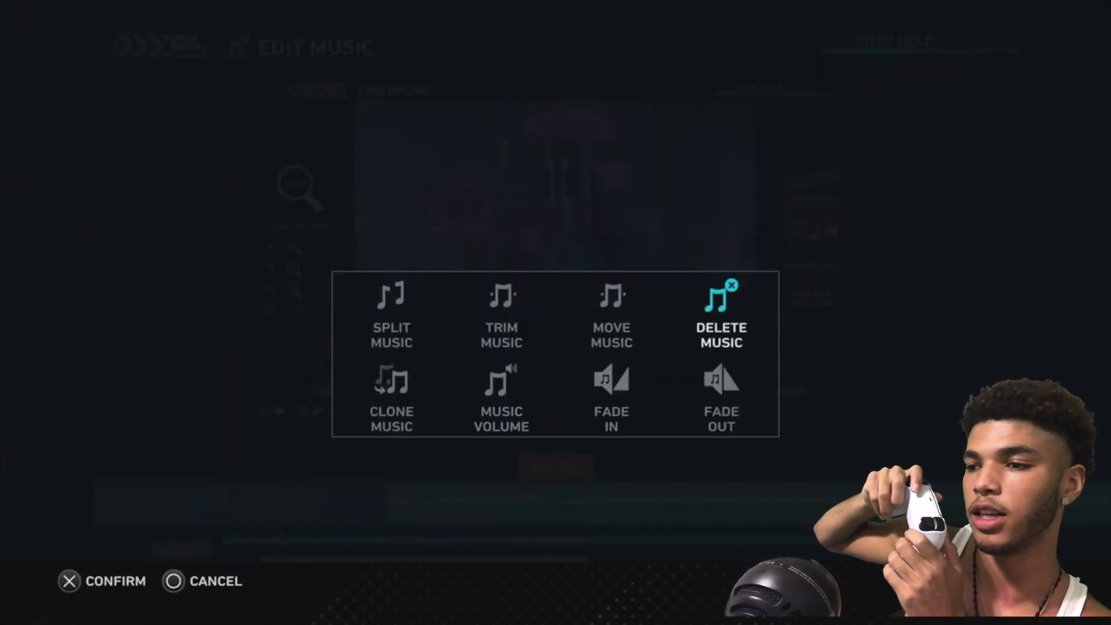
key("Return")
key("Left")
key("Return")
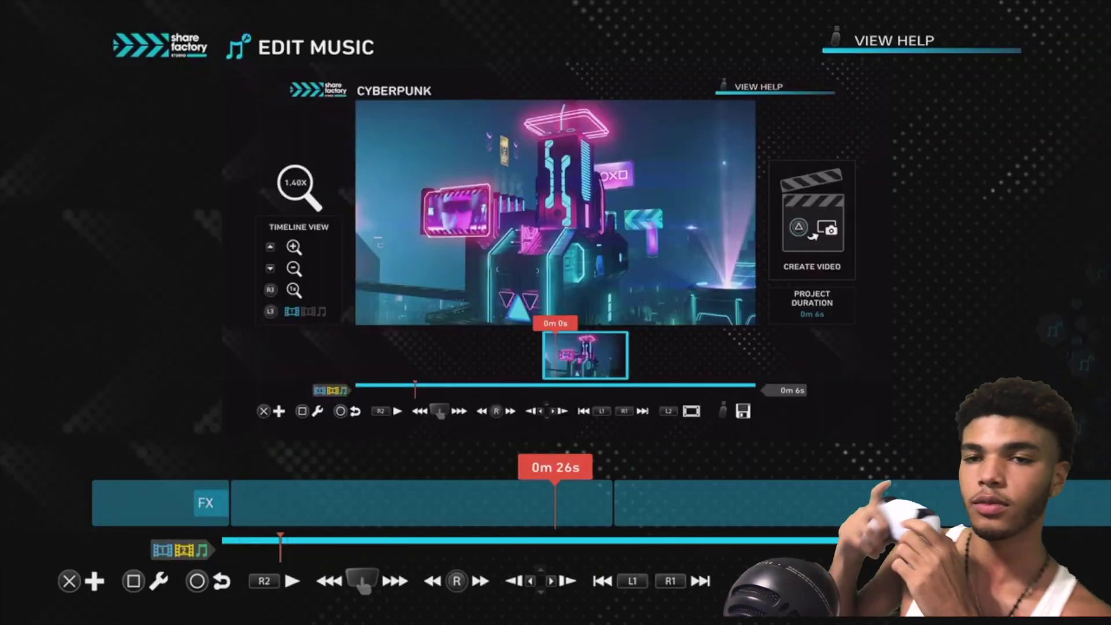
key("Escape")
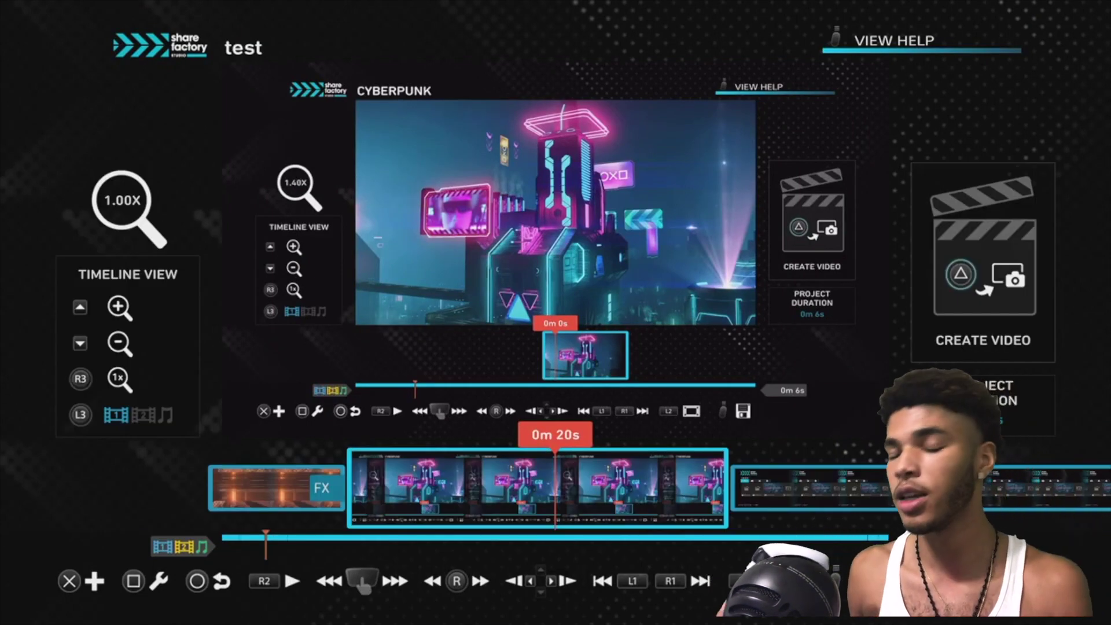
Add the cinematic Explosion #1 transition at 0m 29s, between the cyberpunk clip and the recording that follows it
key("Right")
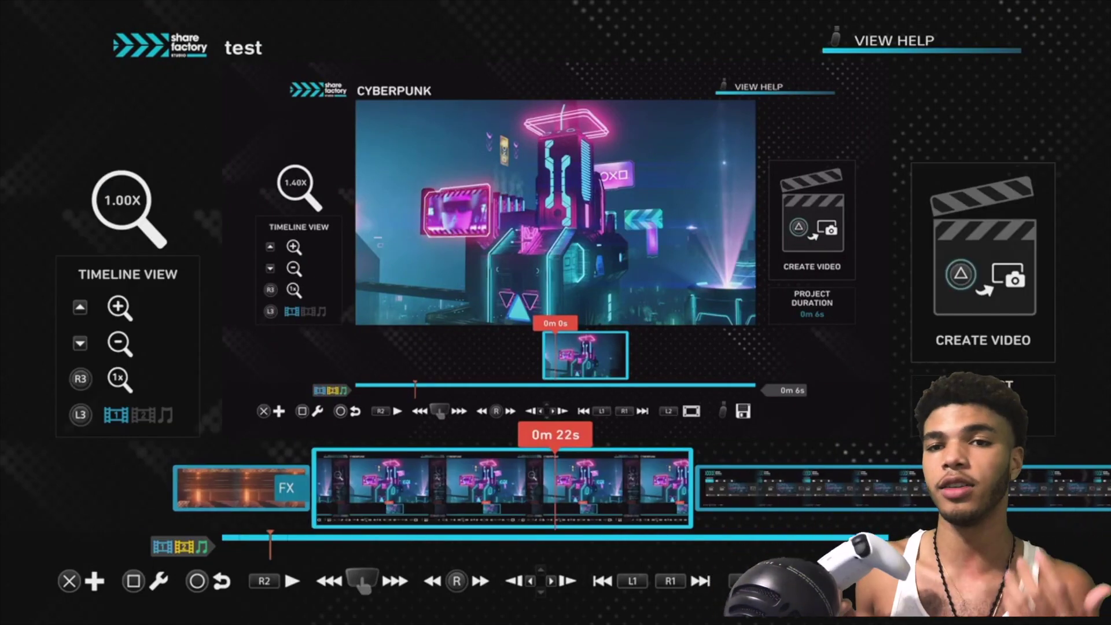
key("Return")
key("Return")
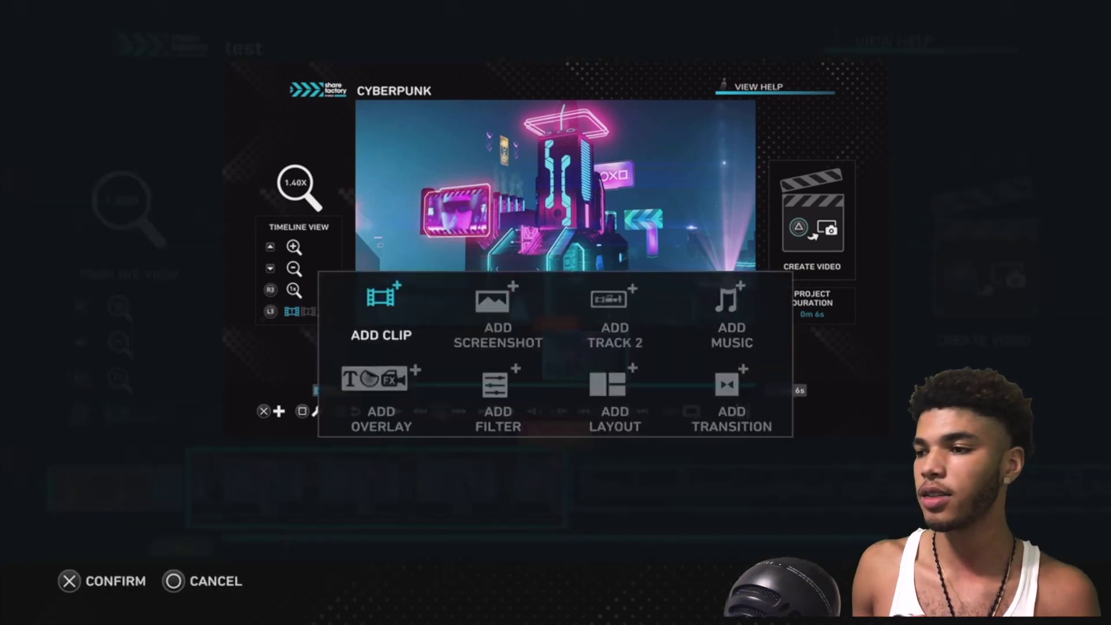
key("Down")
key("Right")
key("Right")
key("Right")
key("Return")
key("Down")
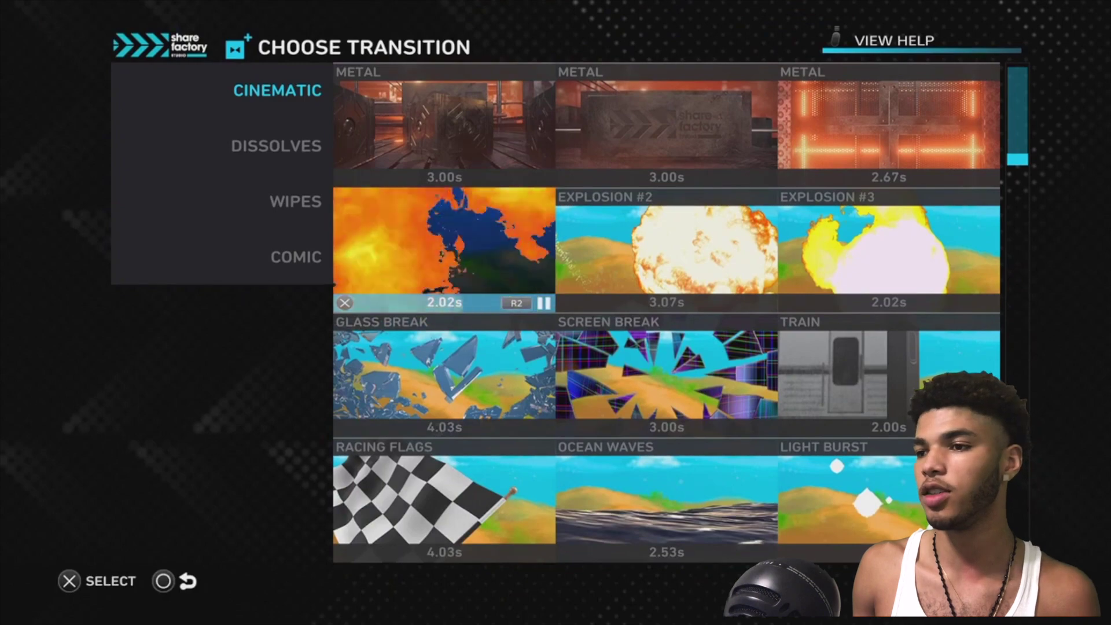
key("Return")
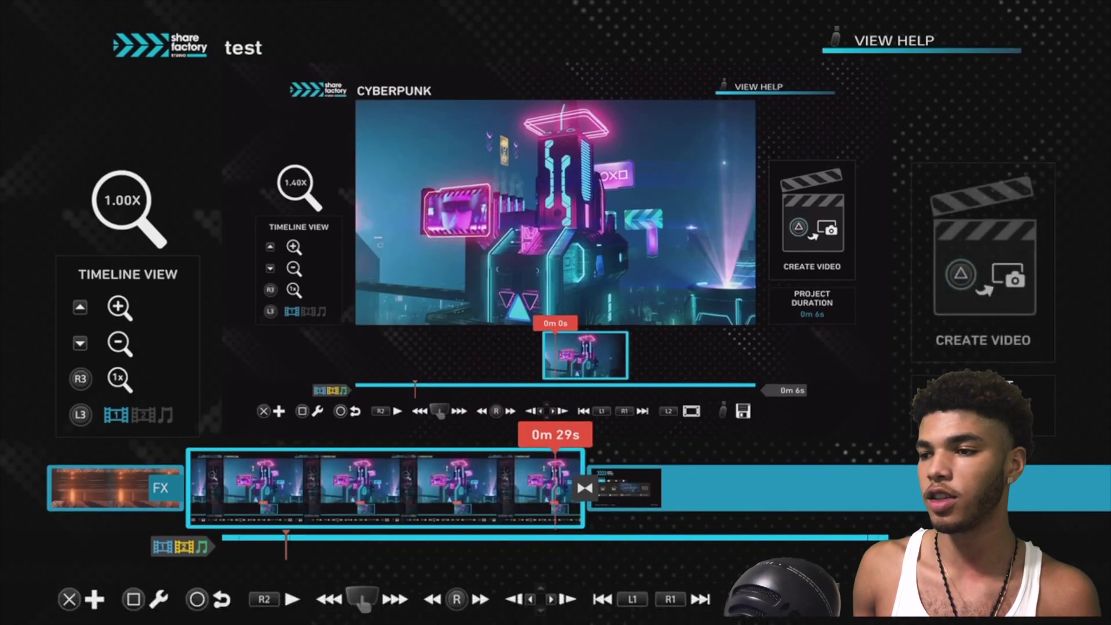
Play back the explosion transition between the cyberpunk clip and the following recording around 0m 30s
key("space")
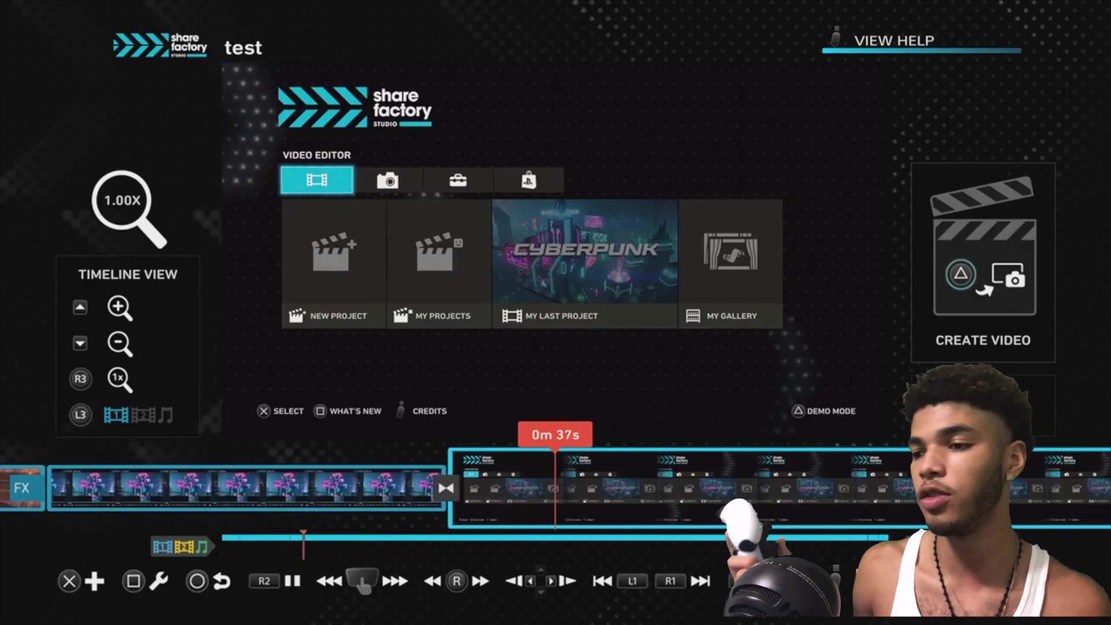
key("space")
key("space")
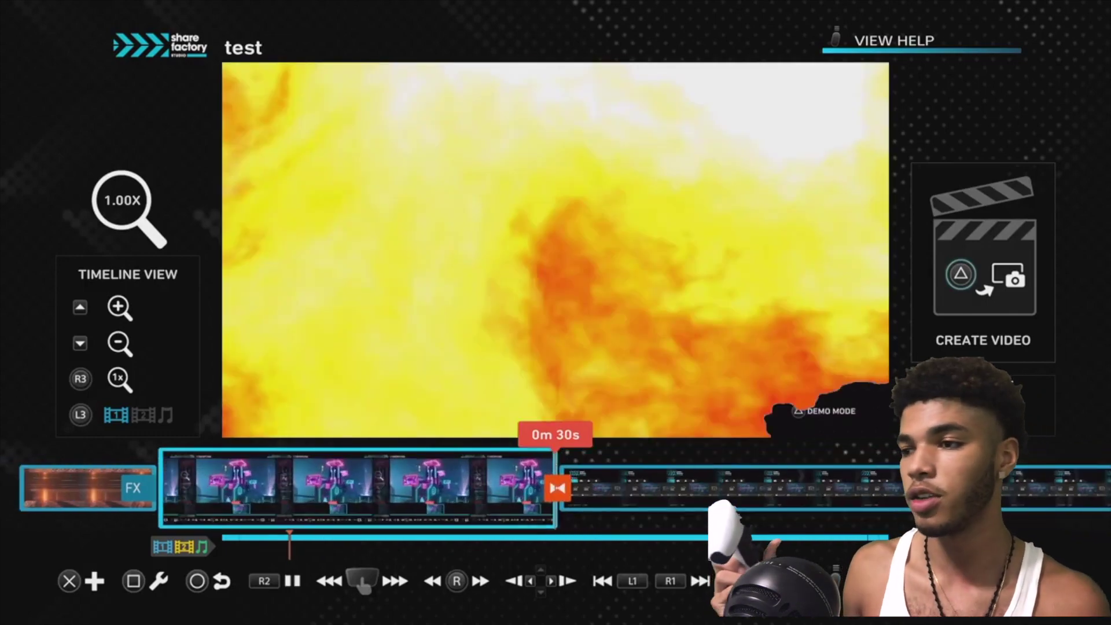
key("space")
key("space")
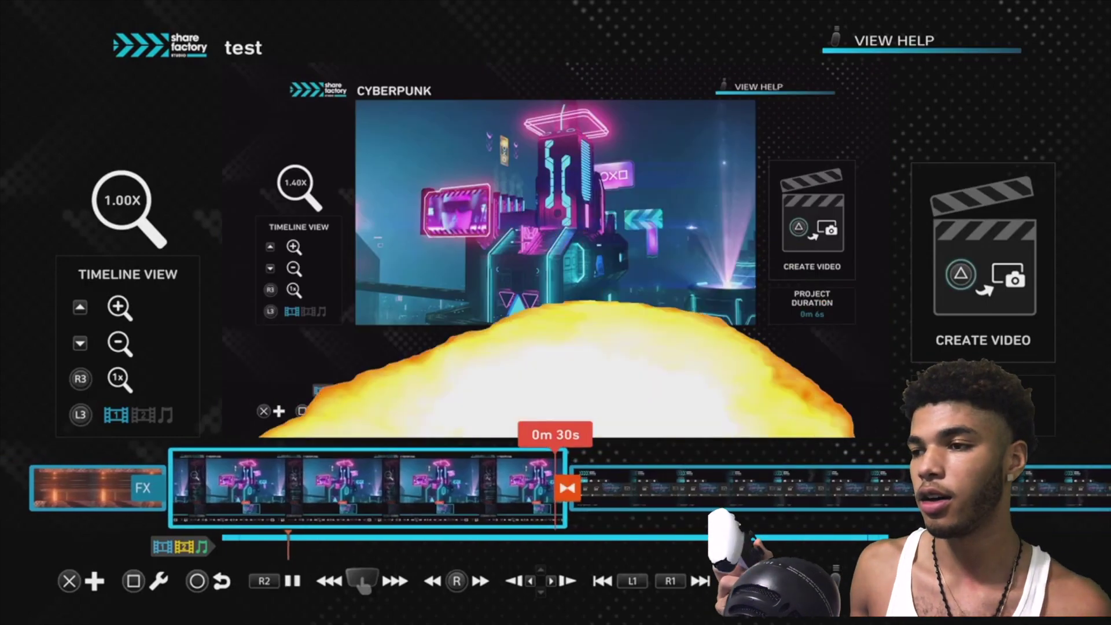
Add the cinematic Car Drift transition between the Metal intro and the cyberpunk clip
key("x")
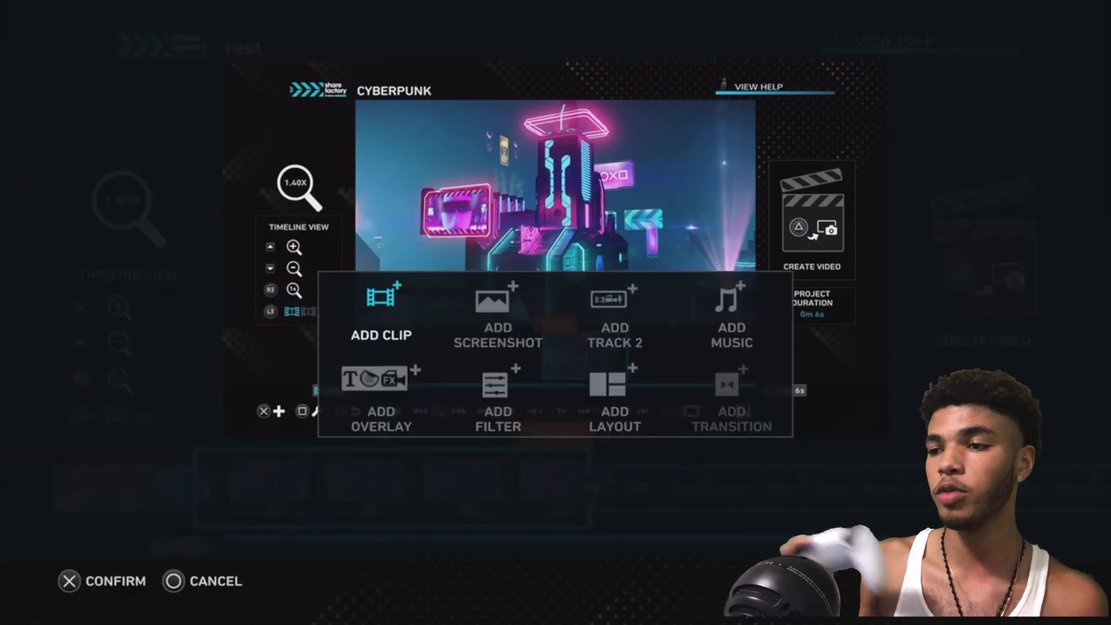
key("Right")
key("Right")
key("Down")
key("x")
key("Down")
key("Down")
key("Down")
key("Down")
key("Down")
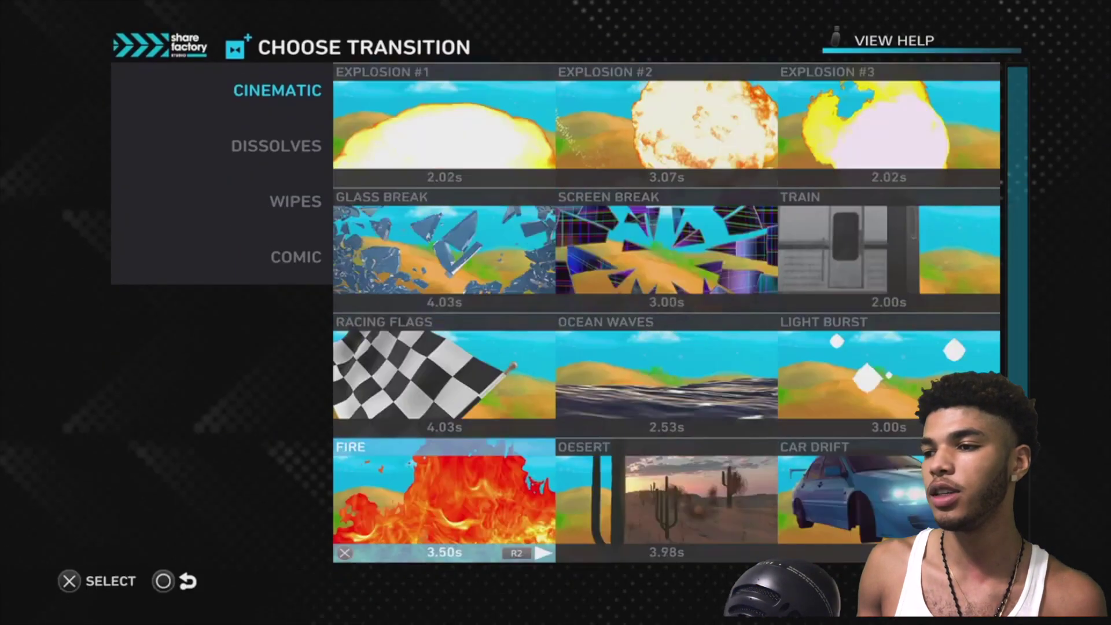
key("Up")
key("Up")
key("Right")
key("Right")
key("Down")
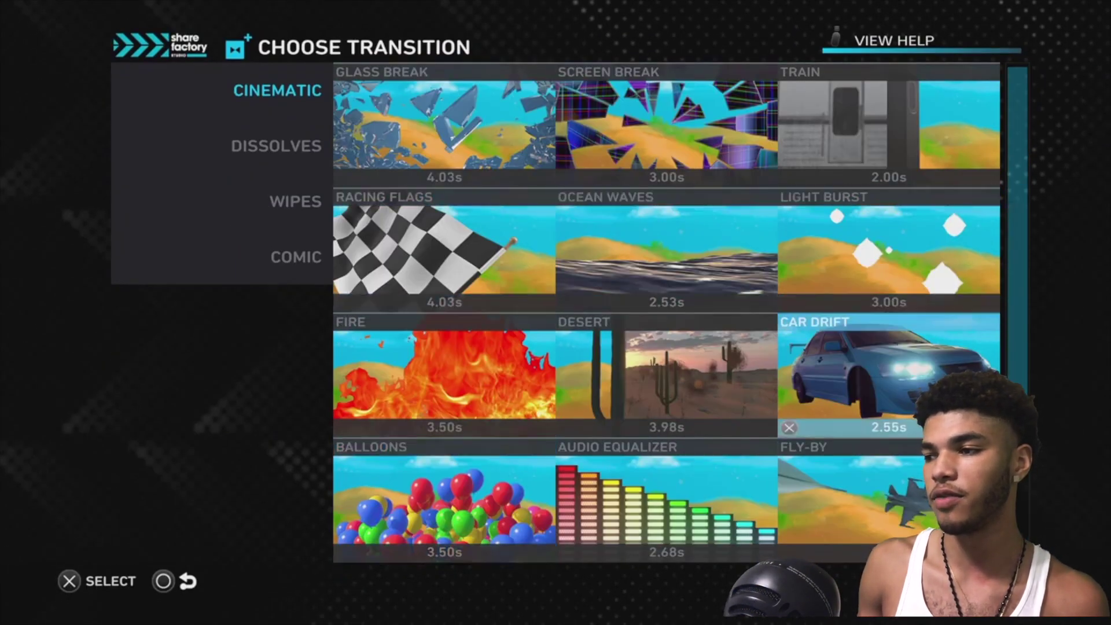
key("Return")
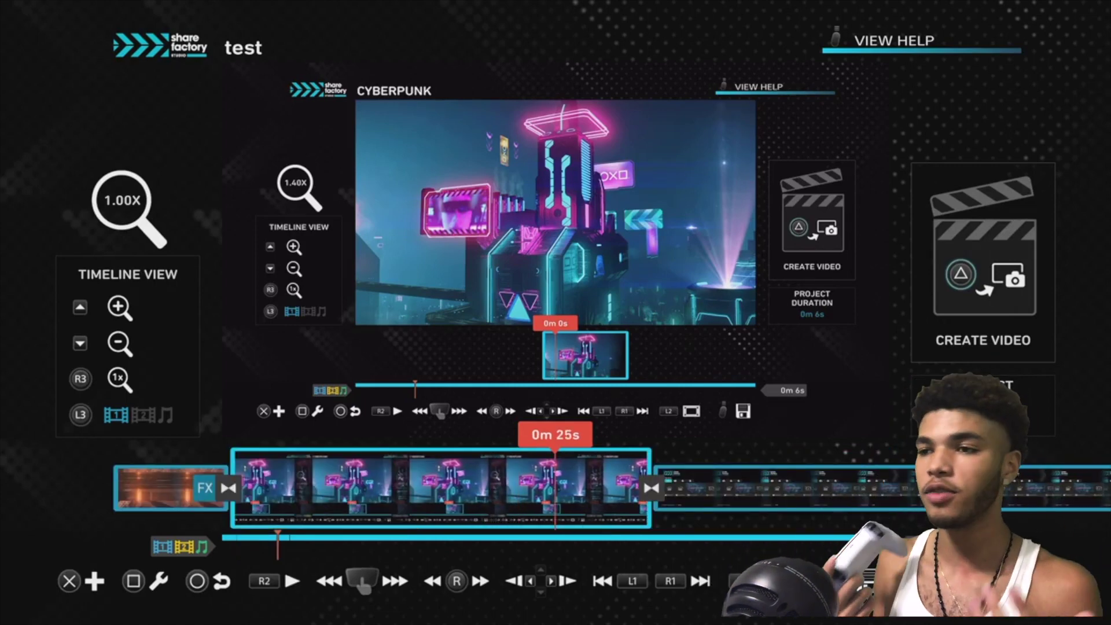
Start Pan & Zoom on the cyberpunk clip at 0m 23s and zoom the picture to 215%
key("Left")
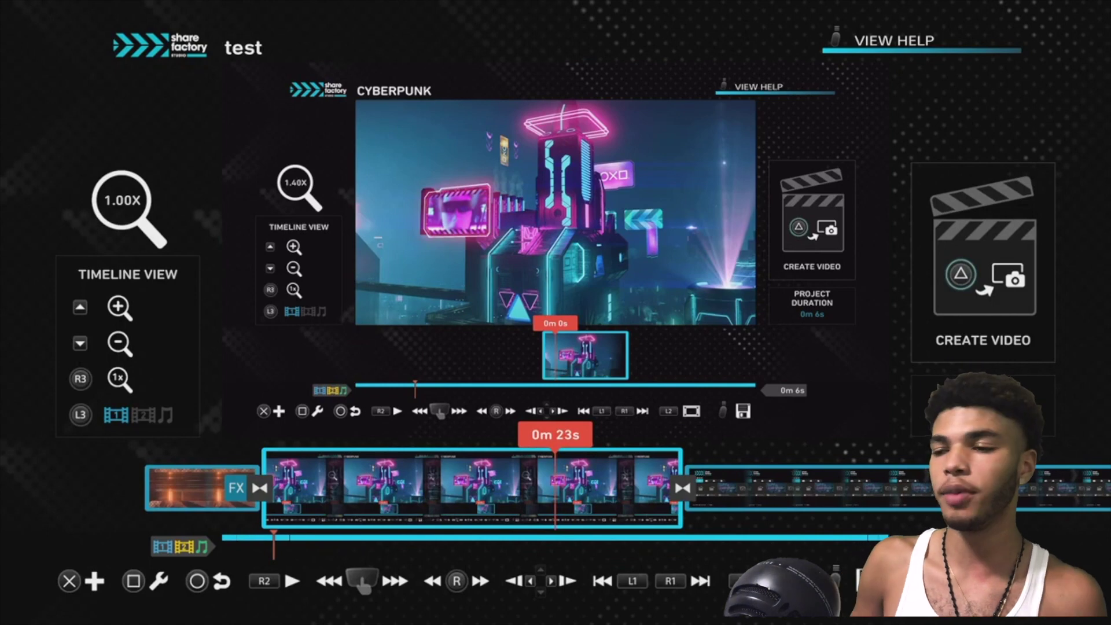
key("Return")
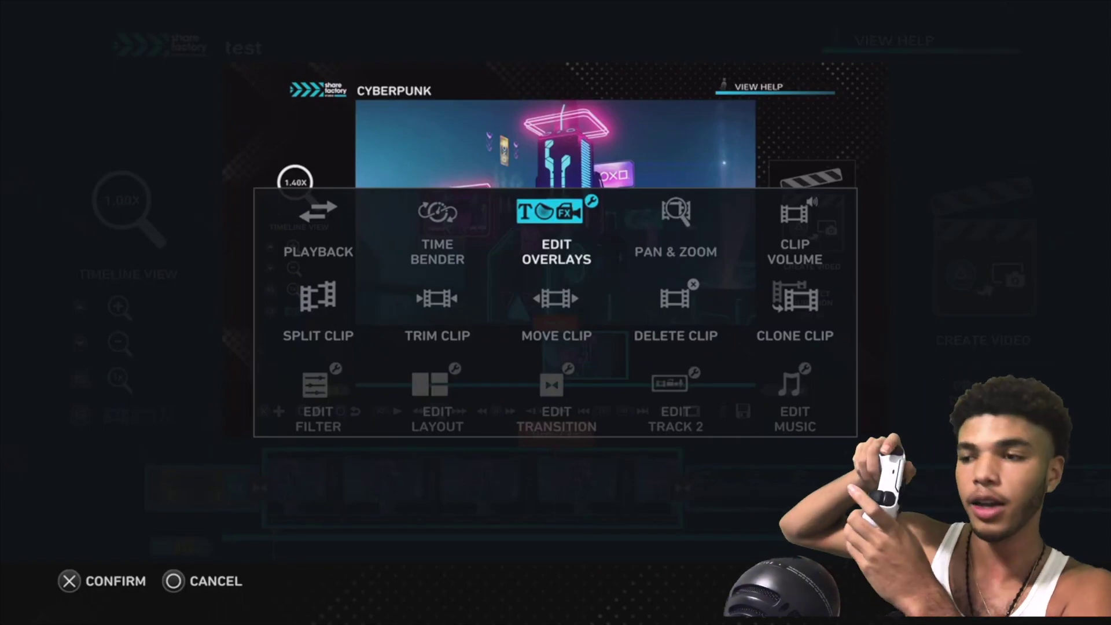
key("Return")
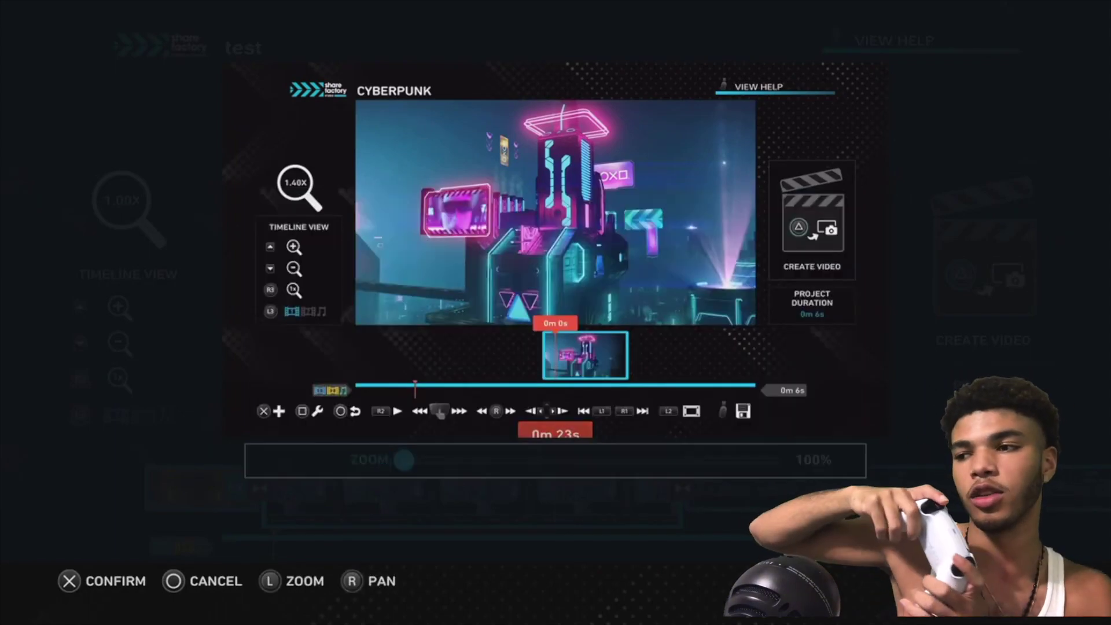
key("Right")
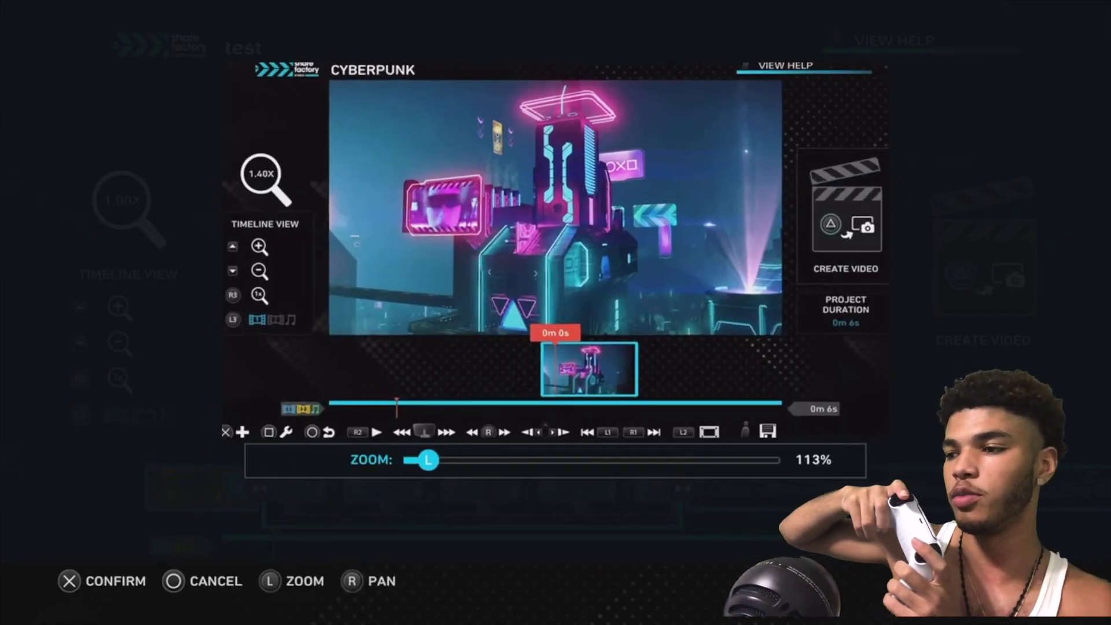
key("Right")
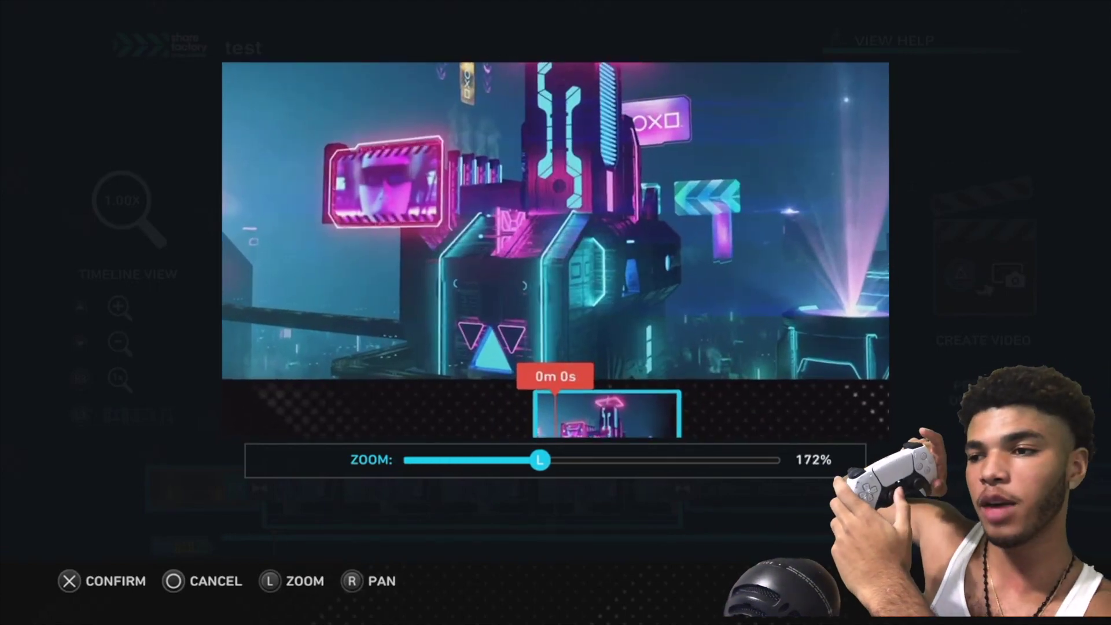
key("Right")
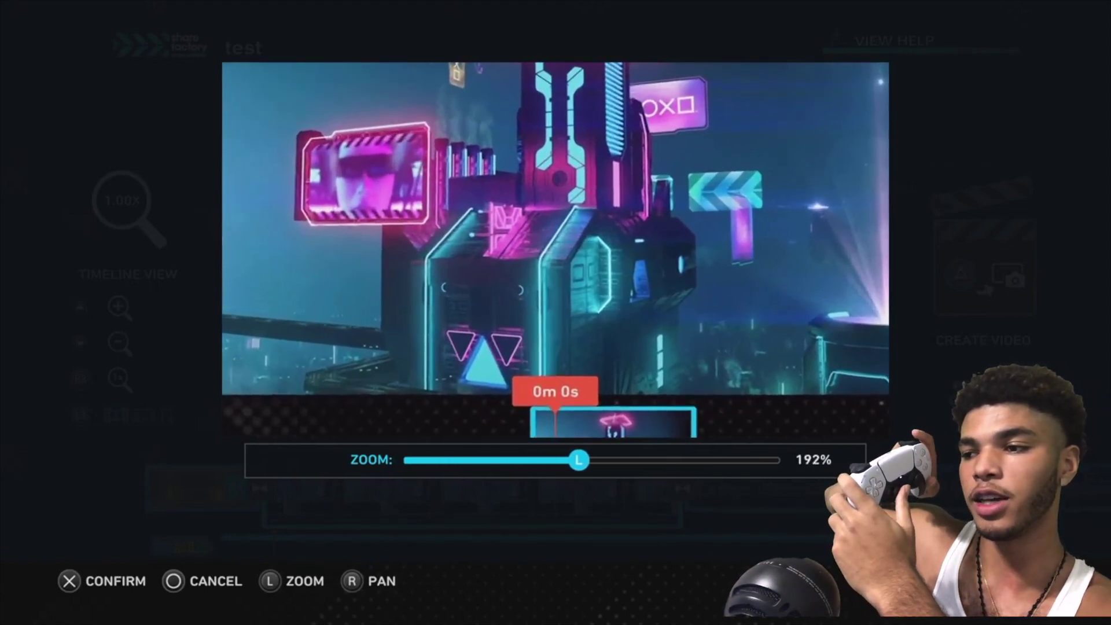
Try panning the zoomed picture towards its upper-left corner and back to the centre
key("Left")
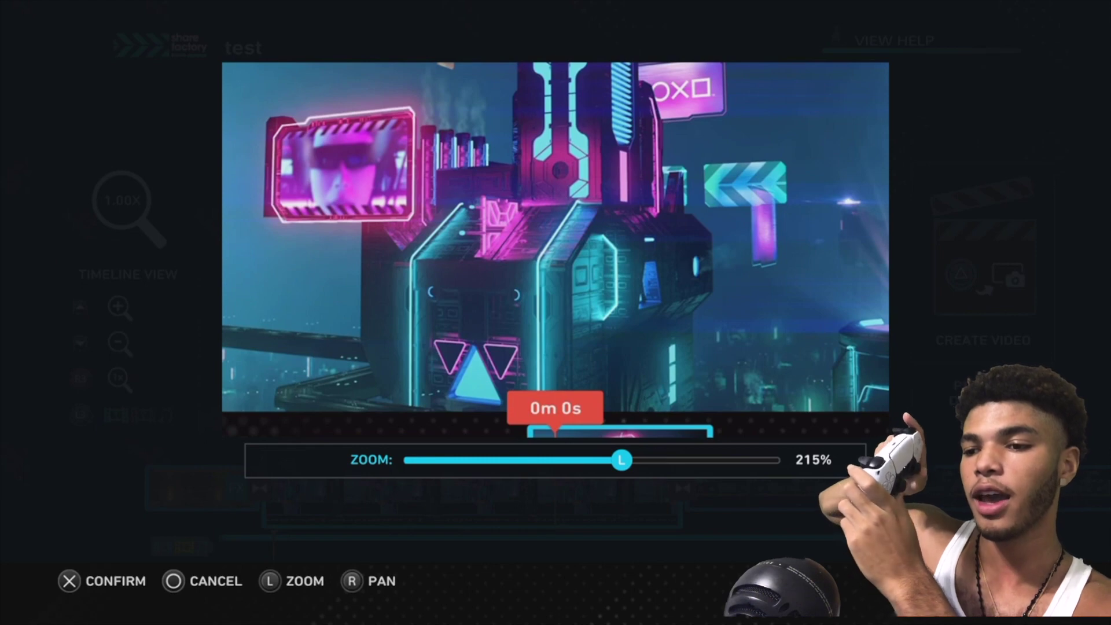
key("Up")
key("Left")
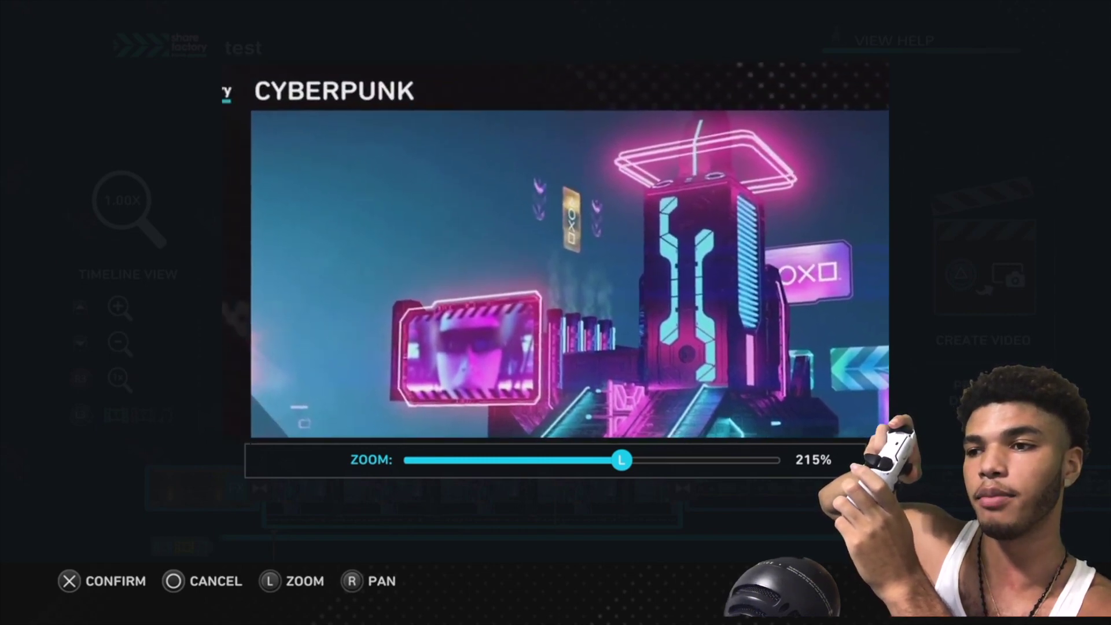
key("Down")
key("Right")
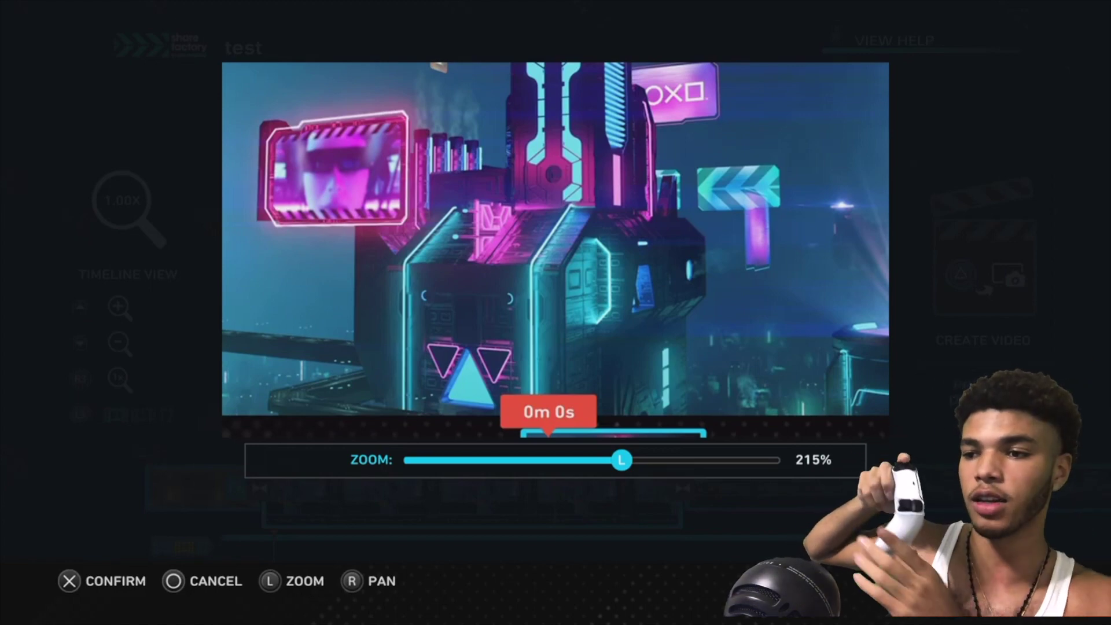
Zoom the clip to 273%, pan the picture to frame the pink neon face billboard, and apply the framing
key("Right")
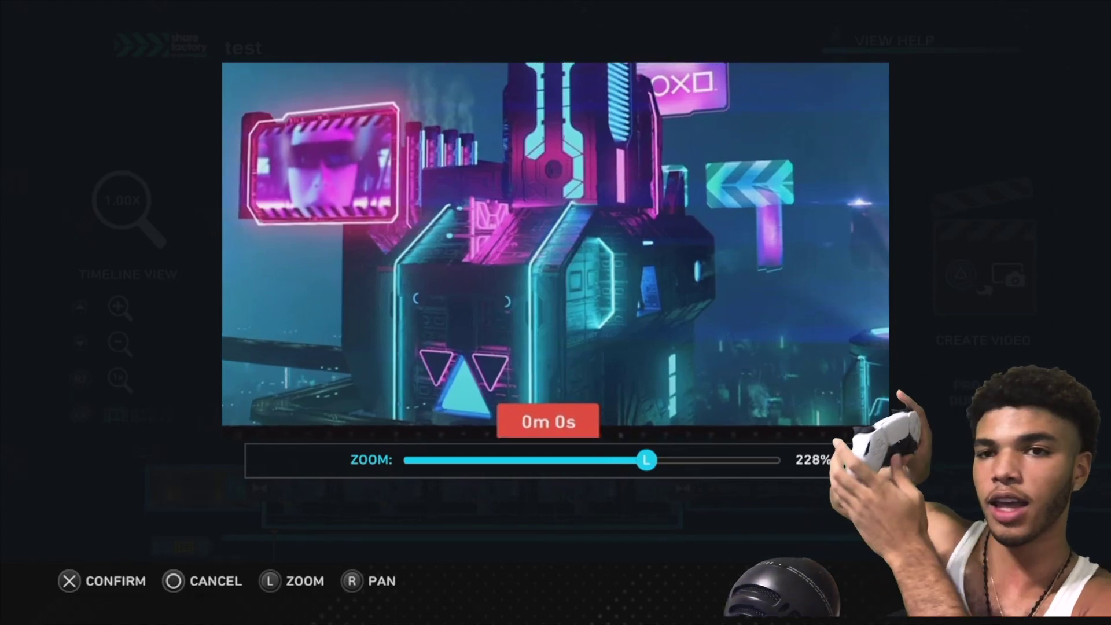
key("Right")
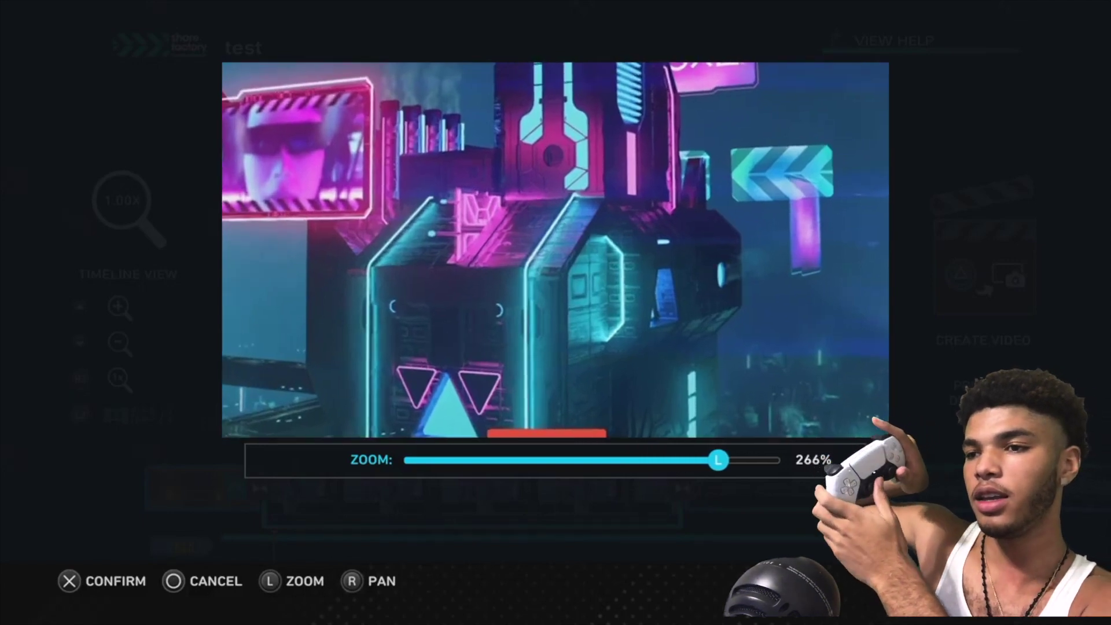
key("Left")
key("Up")
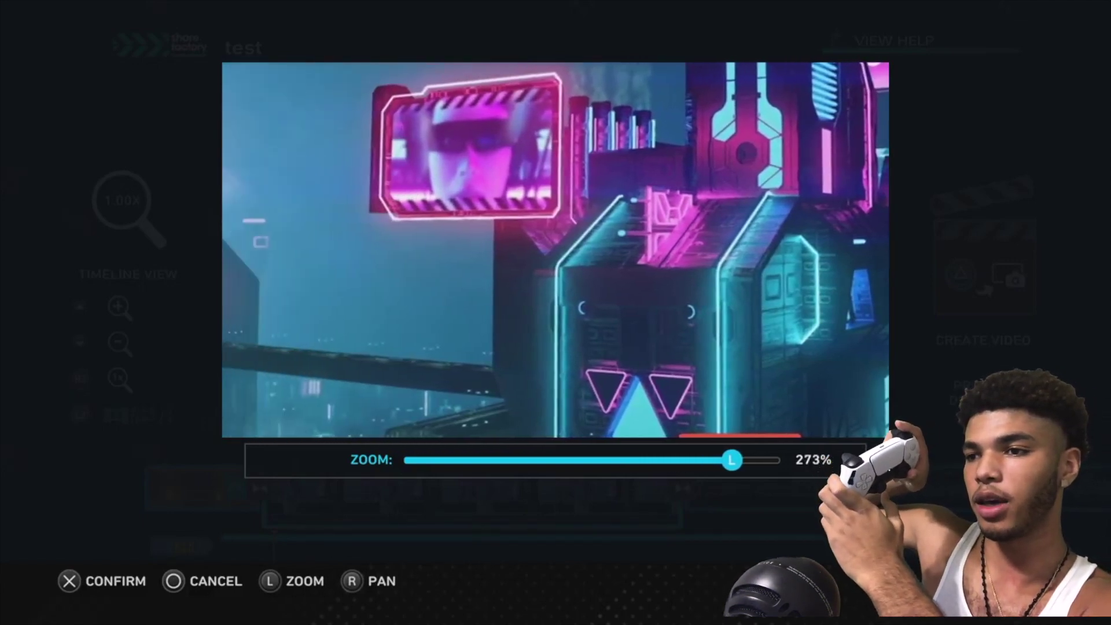
key("Left")
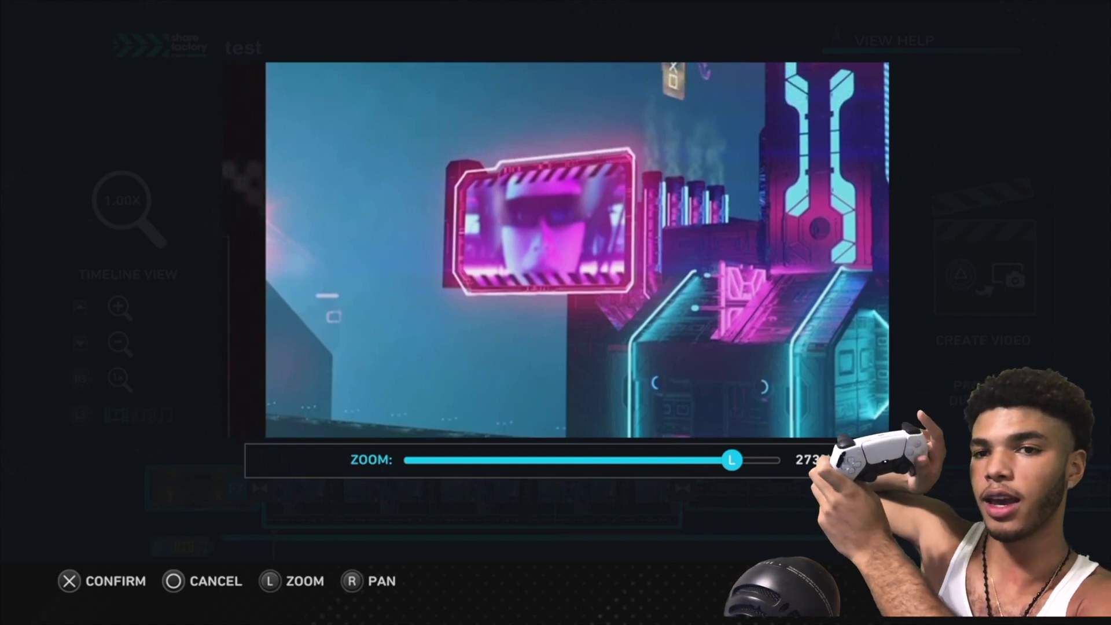
key("Return")
Move back along the timeline and play the car drift transition after the Metal intro around 0m 6s
key("Left")
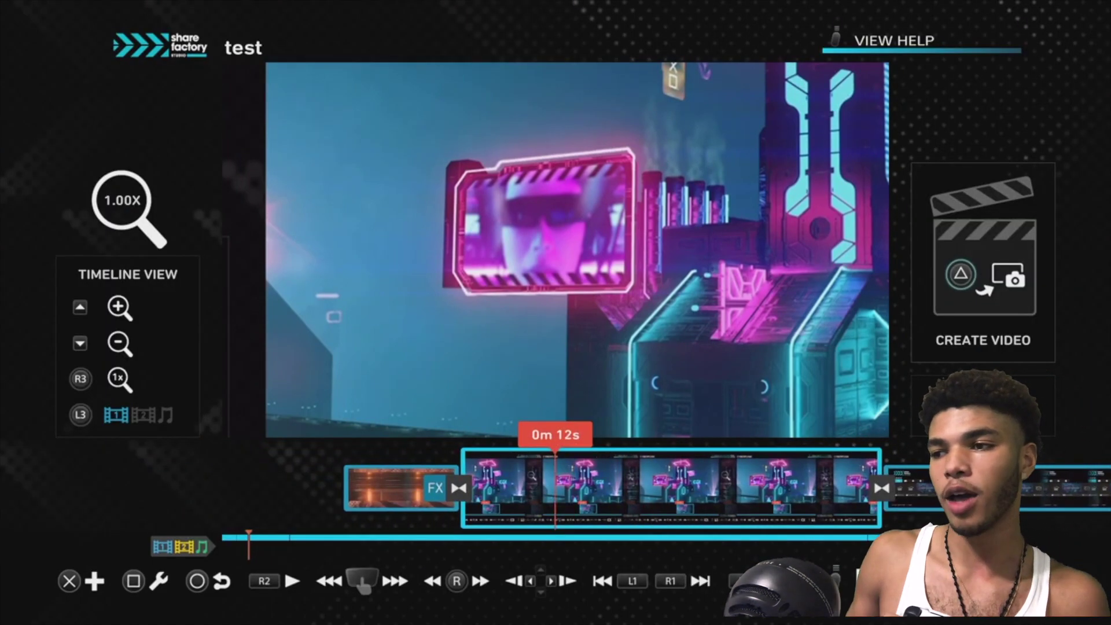
key("space")
key("space")
key("Left")
key("space")
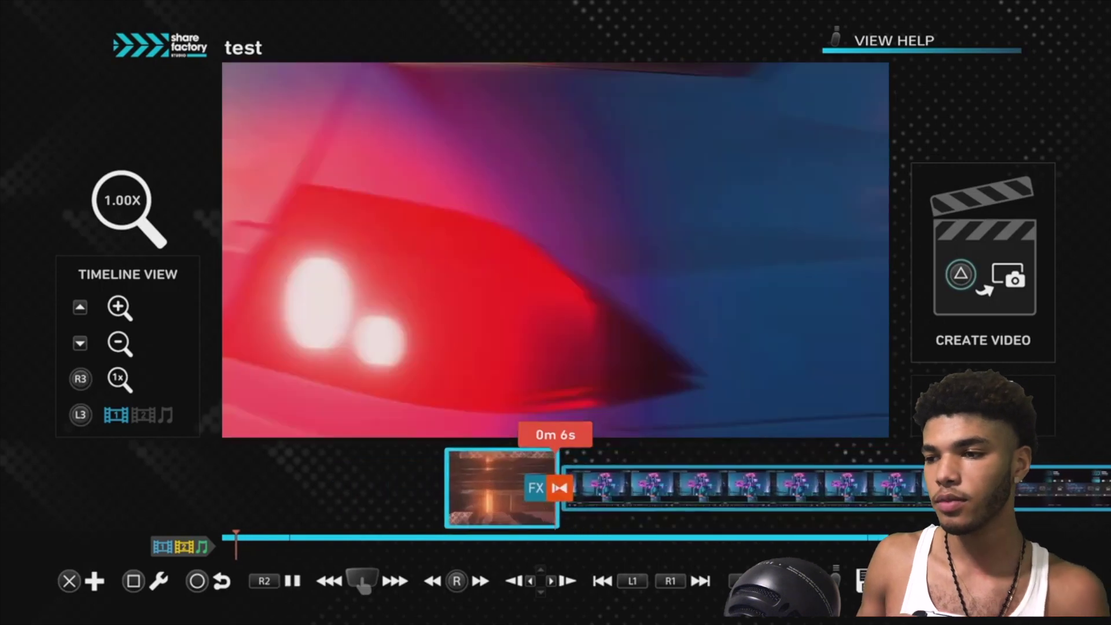